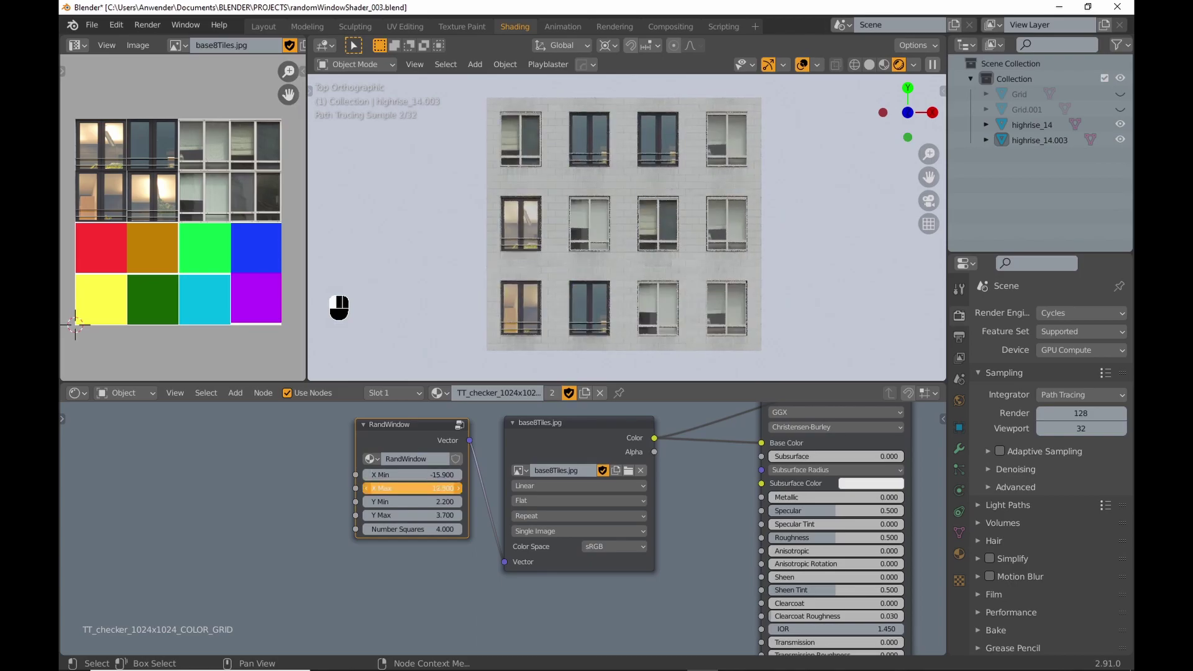
Step: Adjust RandWindow X Min to -12.000 and X Max from 20.000 to 8.900, checking the facade in perspective
{"action": "left_click_drag", "start_coordinate": [413, 474], "coordinate": [441, 475]}
{"action": "left_click_drag", "start_coordinate": [413, 488], "coordinate": [428, 488]}
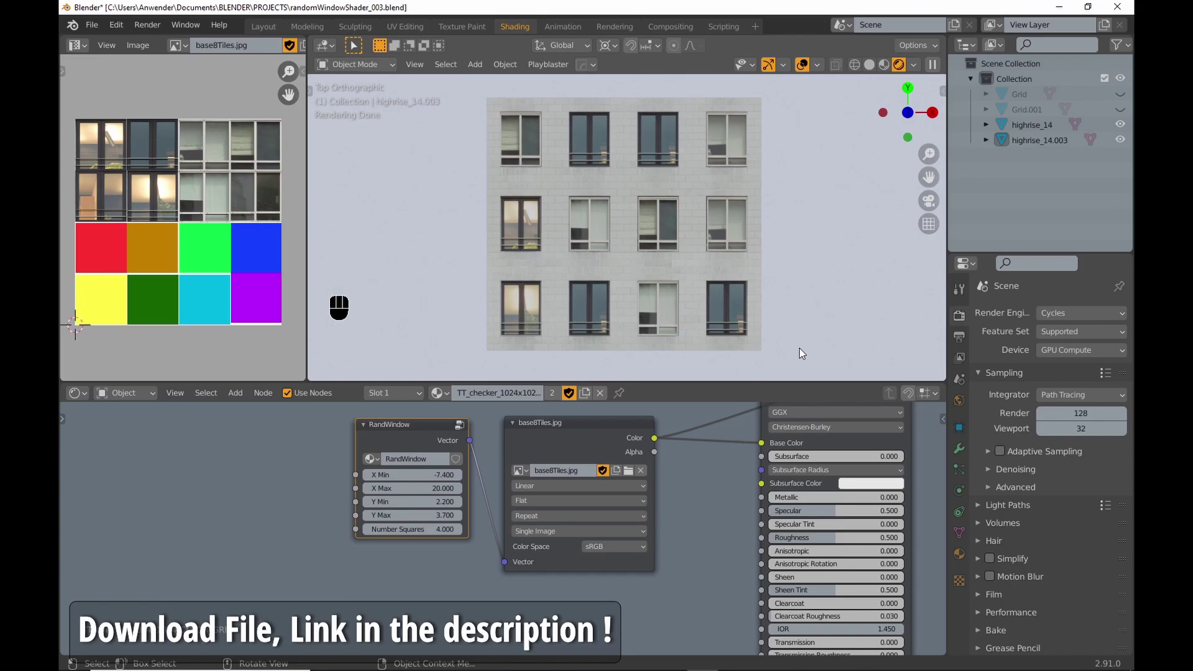
{"action": "mouse_move", "coordinate": [798, 348]}
{"action": "middle_mouse_down"}
{"action": "mouse_move", "coordinate": [744, 284]}
{"action": "mouse_move", "coordinate": [766, 334]}
{"action": "middle_mouse_up"}
{"action": "scroll", "coordinate": [792, 325], "scroll_direction": "up", "scroll_amount": 2}
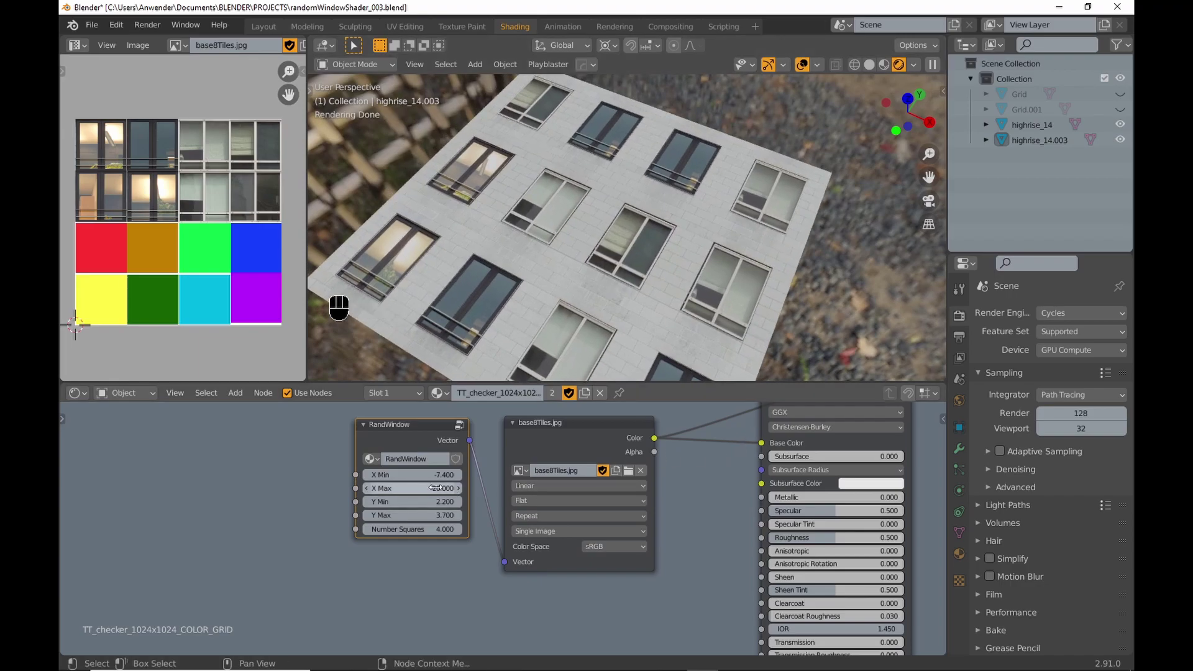
{"action": "left_click_drag", "start_coordinate": [436, 475], "coordinate": [406, 475]}
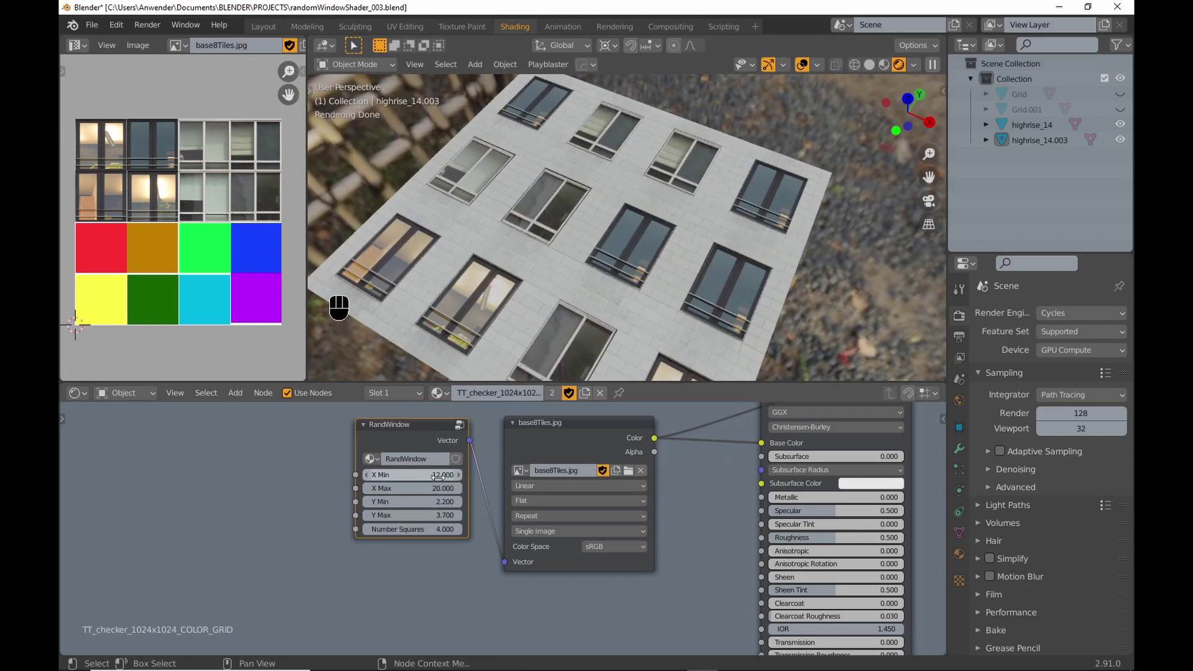
{"action": "left_click_drag", "start_coordinate": [435, 488], "coordinate": [410, 488]}
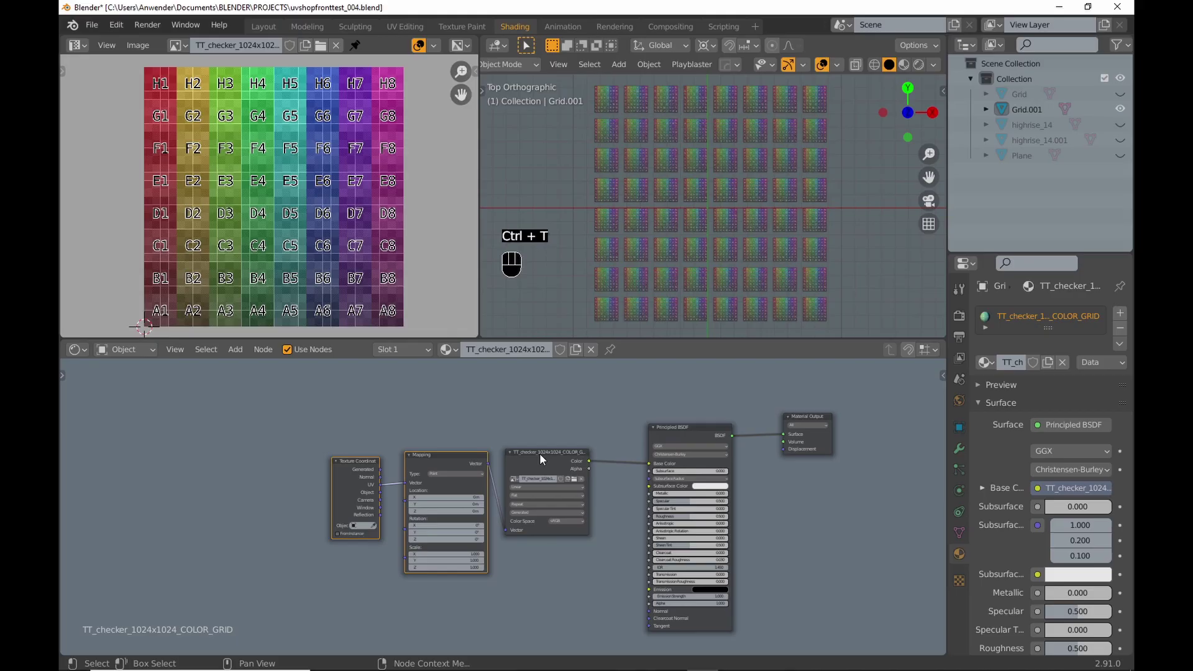
Step: Insert a Vector Math node on the UV-to-Mapping link
{"action": "scroll", "coordinate": [540, 453], "scroll_direction": "down", "scroll_amount": 1}
{"action": "middle_click_drag", "start_coordinate": [524, 469], "coordinate": [549, 453]}
{"action": "left_click_drag", "start_coordinate": [410, 442], "coordinate": [279, 443]}
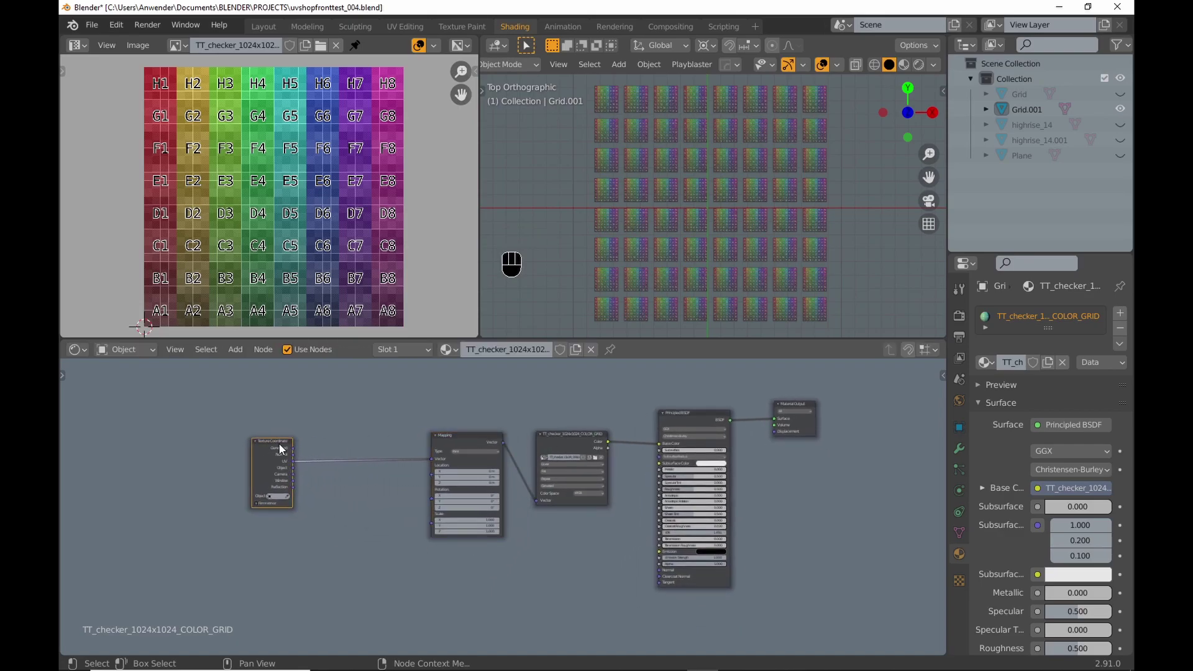
{"action": "scroll", "coordinate": [354, 463], "scroll_direction": "up", "scroll_amount": 4}
{"action": "middle_click_drag", "start_coordinate": [371, 466], "coordinate": [442, 461]}
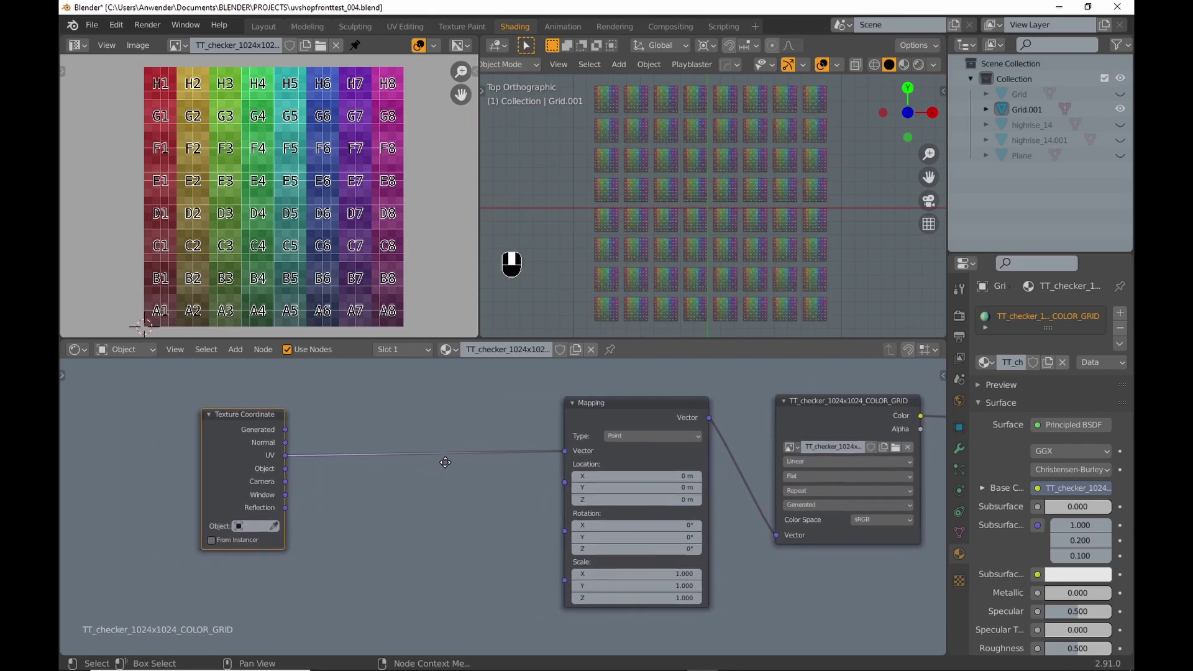
{"action": "key", "text": "shift+a"}
{"action": "left_click", "coordinate": [427, 479]}
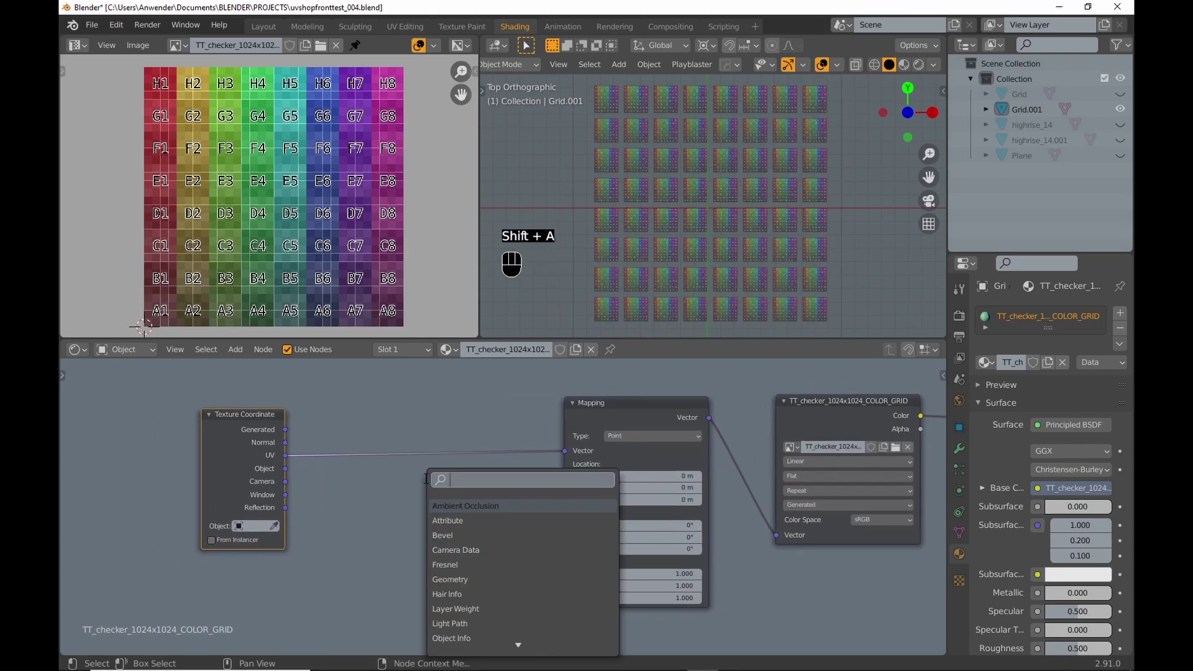
{"action": "type", "text": "vector"}
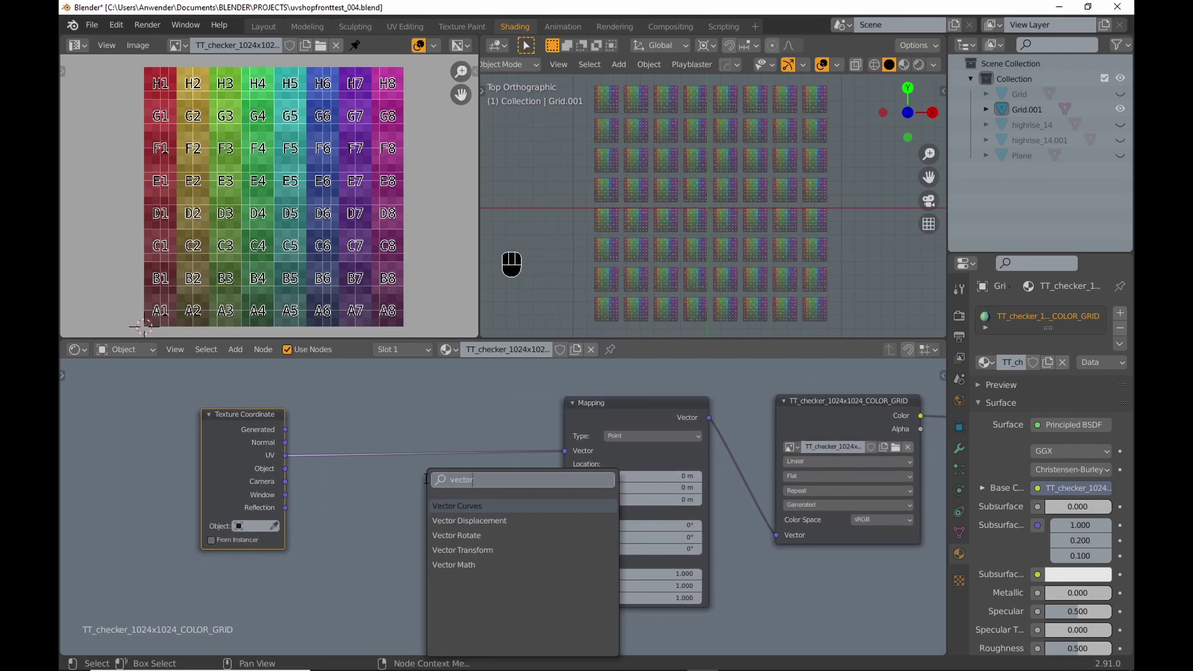
{"action": "left_click", "coordinate": [437, 565]}
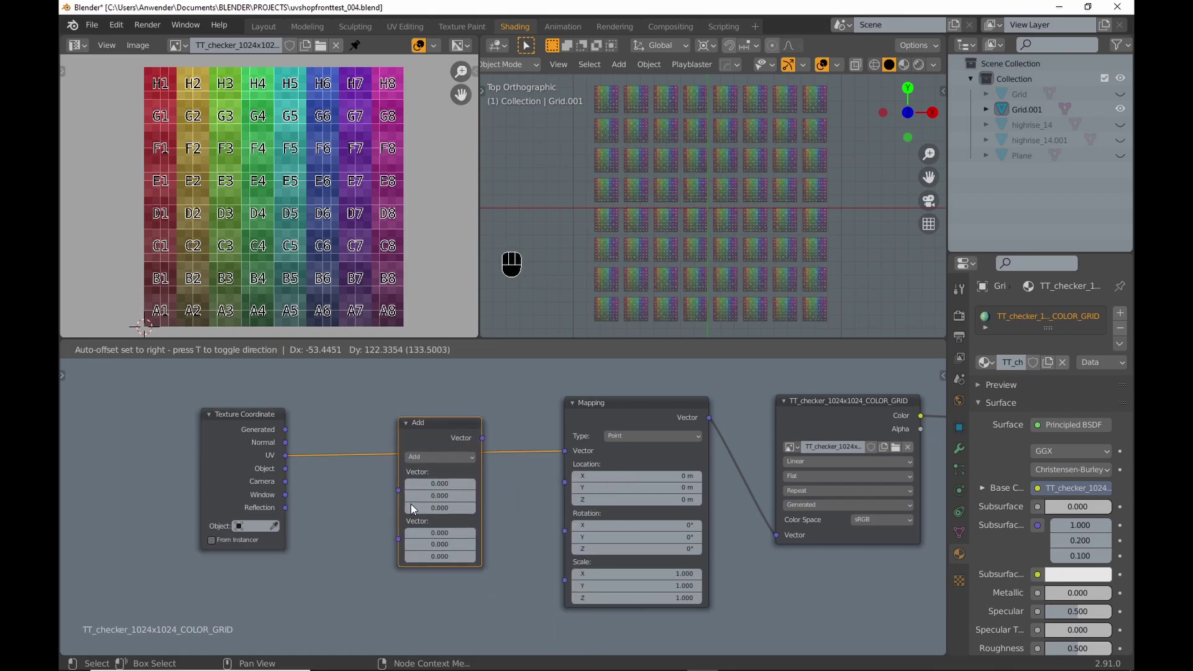
{"action": "left_click", "coordinate": [372, 581]}
{"action": "scroll", "coordinate": [368, 513], "scroll_direction": "up", "scroll_amount": 2}
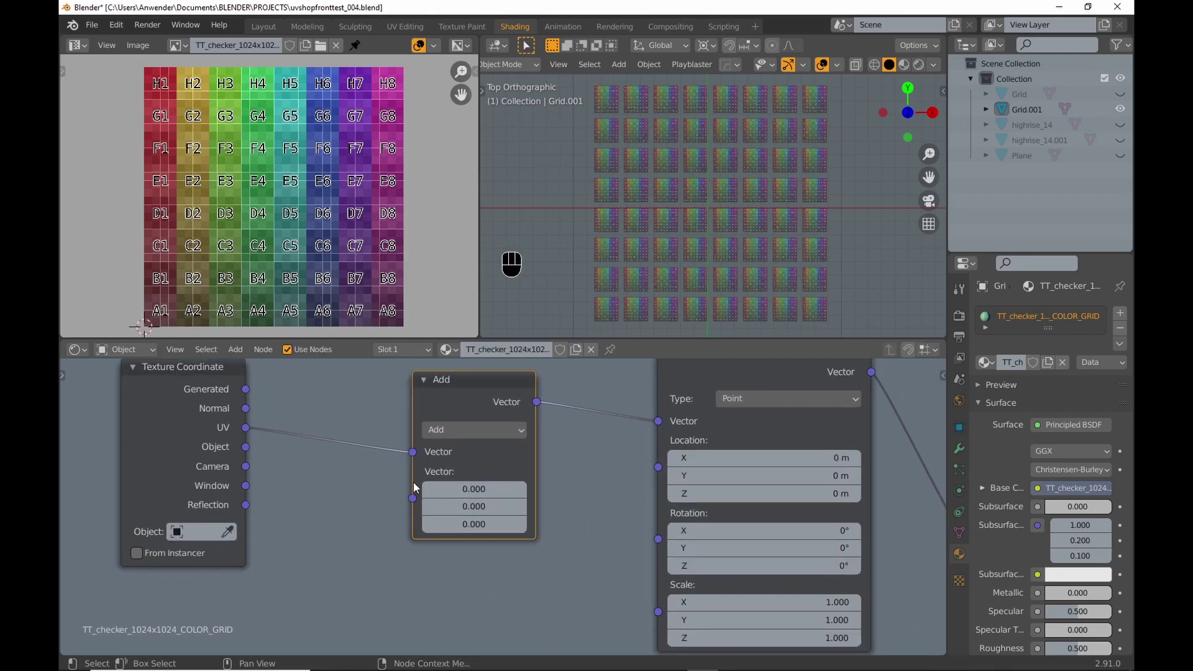
Step: Make the Vector Math node a Scale operation with a factor of 1/8 (0.125)
{"action": "left_click", "coordinate": [470, 430]}
{"action": "left_click", "coordinate": [447, 217]}
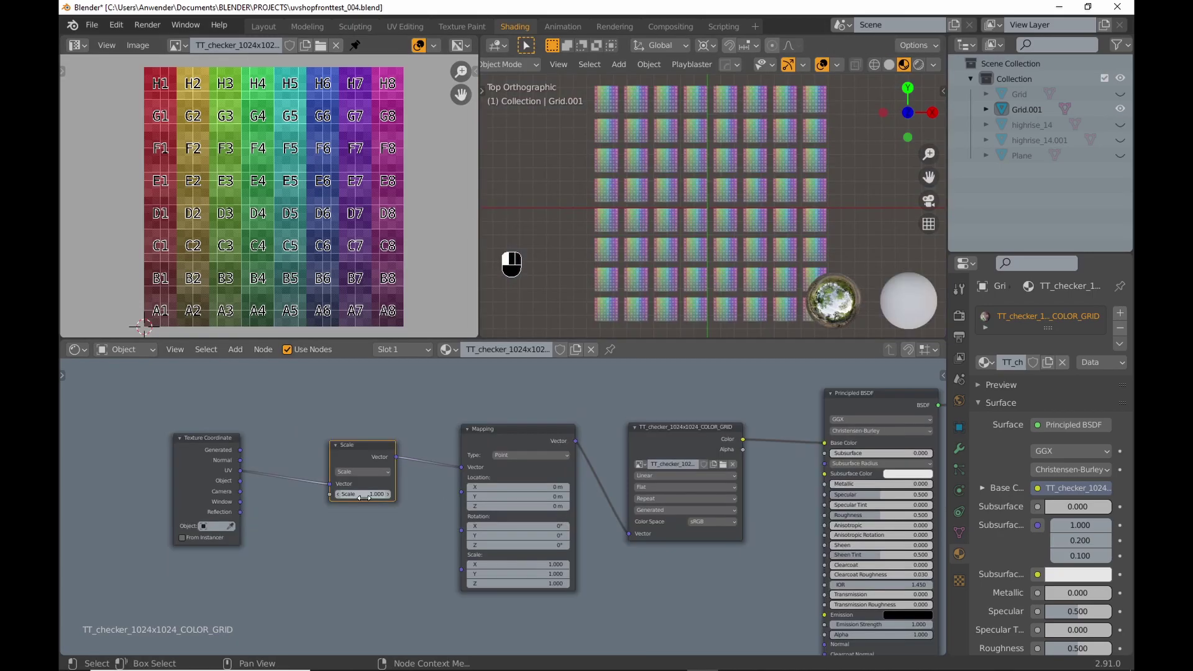
{"action": "scroll", "coordinate": [330, 541], "scroll_direction": "up", "scroll_amount": 2}
{"action": "scroll", "coordinate": [331, 542], "scroll_direction": "up", "scroll_amount": 1}
{"action": "left_click_drag", "start_coordinate": [404, 455], "coordinate": [357, 456], "text": "shift"}
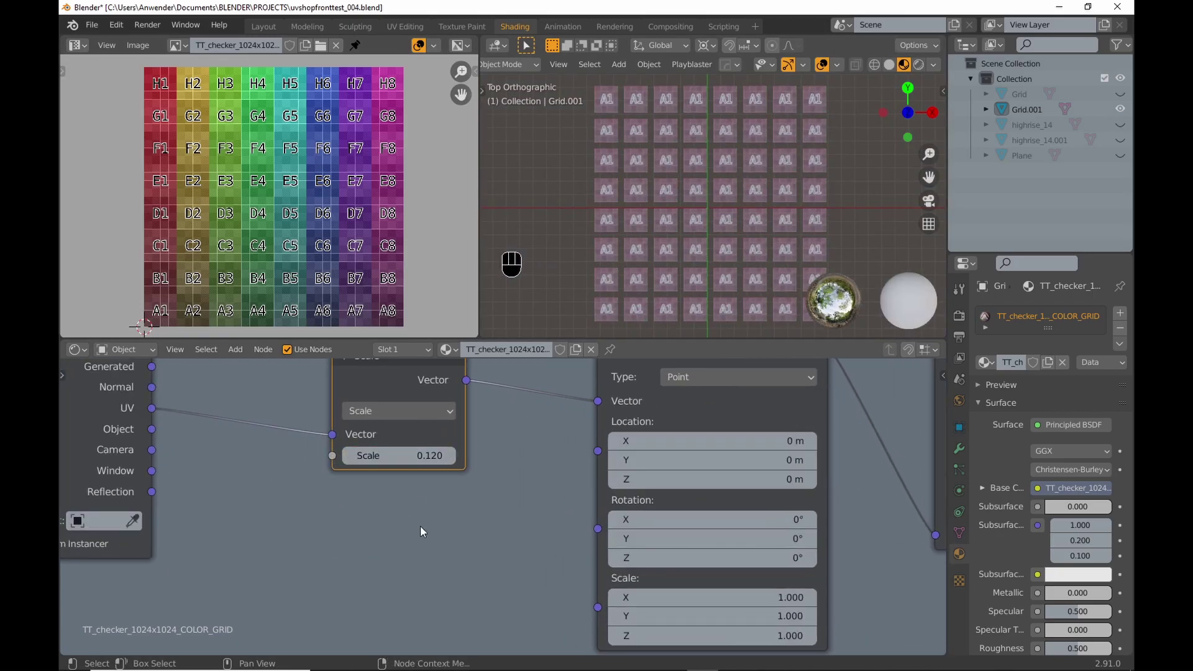
{"action": "left_click", "coordinate": [413, 457]}
{"action": "type", "text": "1"}
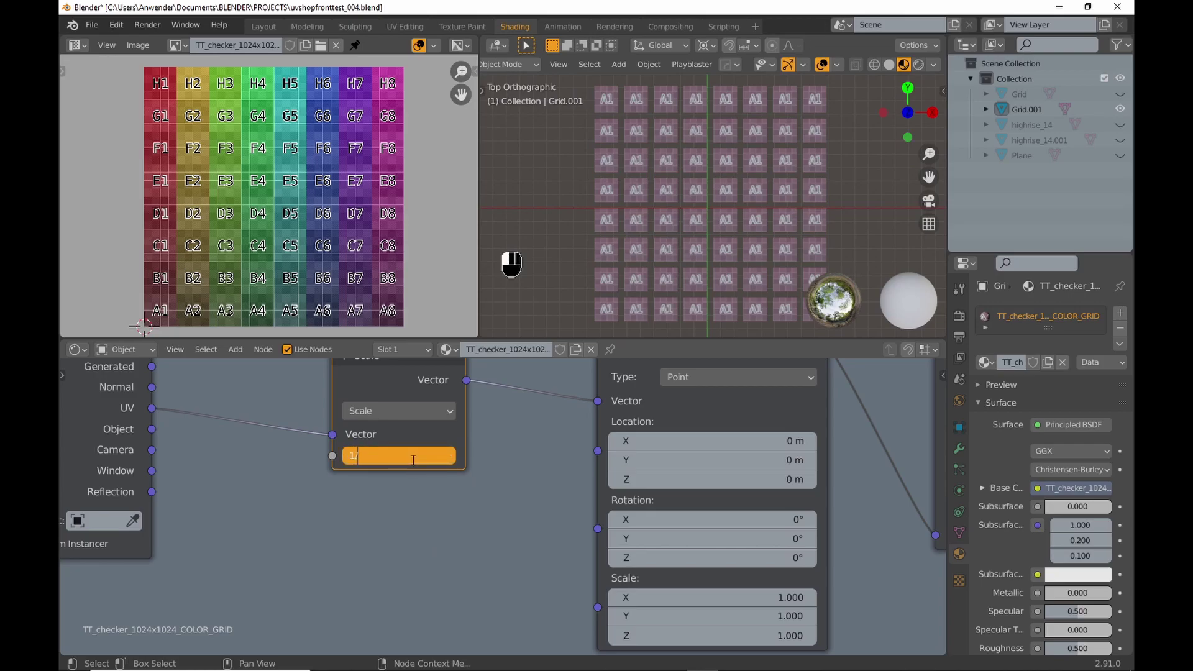
{"action": "type", "text": "/8"}
{"action": "key", "text": "Return"}
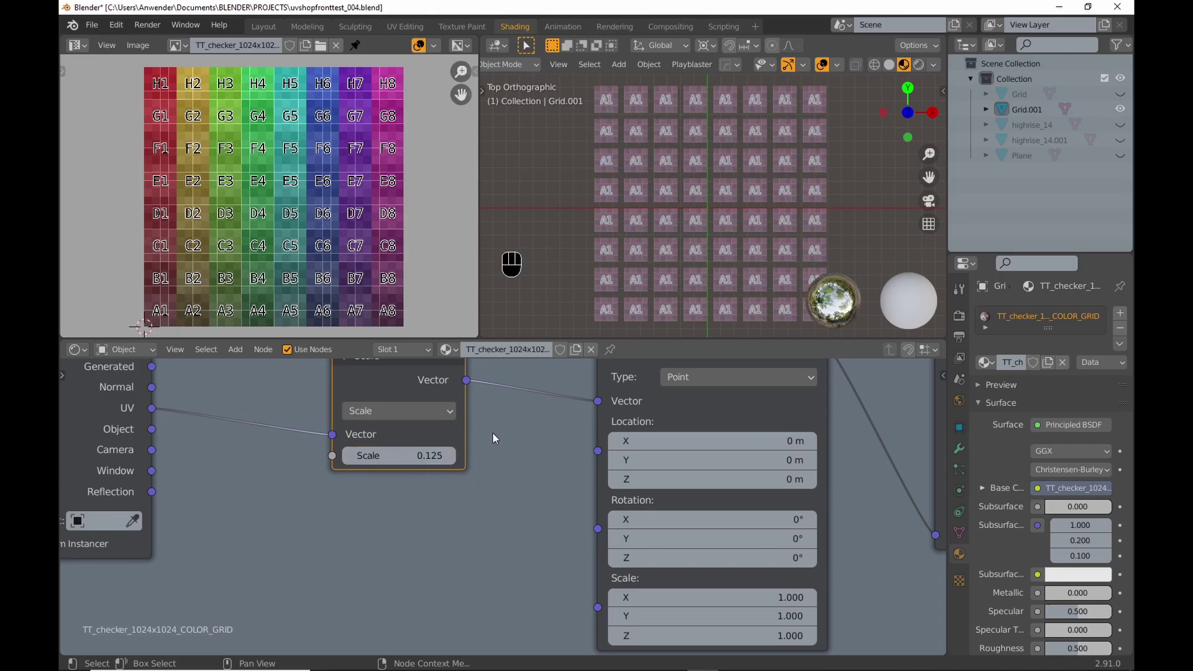
{"action": "scroll", "coordinate": [487, 438], "scroll_direction": "down", "scroll_amount": 1}
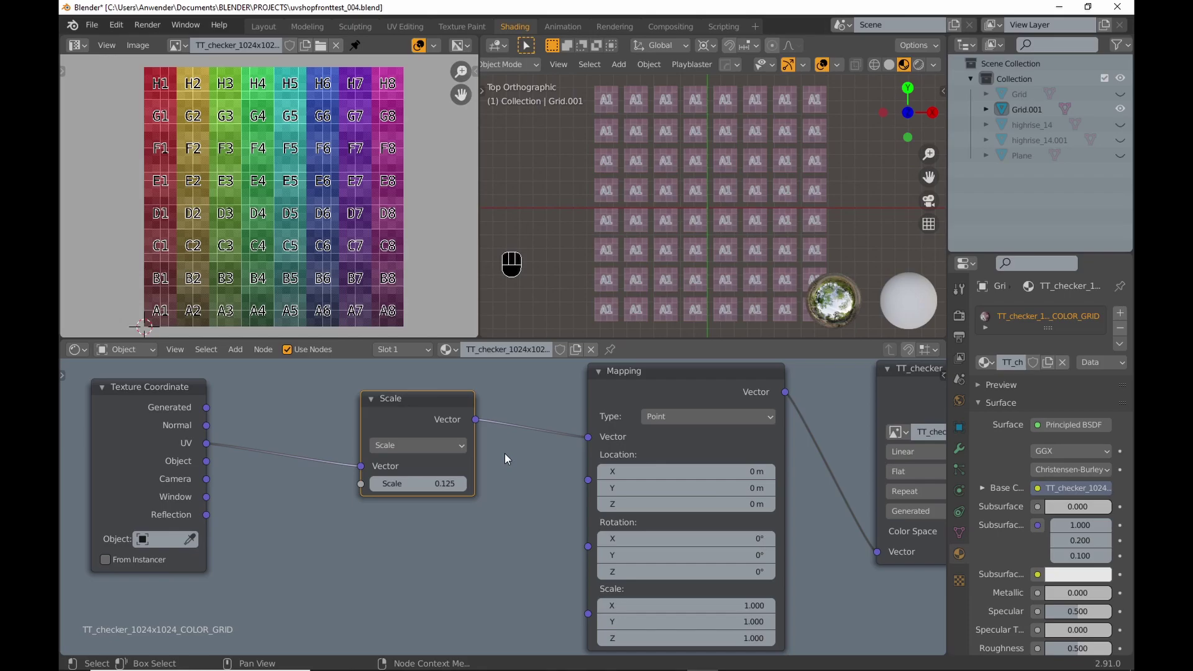
Step: Test offsetting Mapping Location X and Y, then reset both to 0 m
{"action": "left_click_drag", "start_coordinate": [621, 471], "coordinate": [696, 471], "text": "shift"}
{"action": "left_click_drag", "start_coordinate": [621, 487], "coordinate": [655, 488], "text": "shift"}
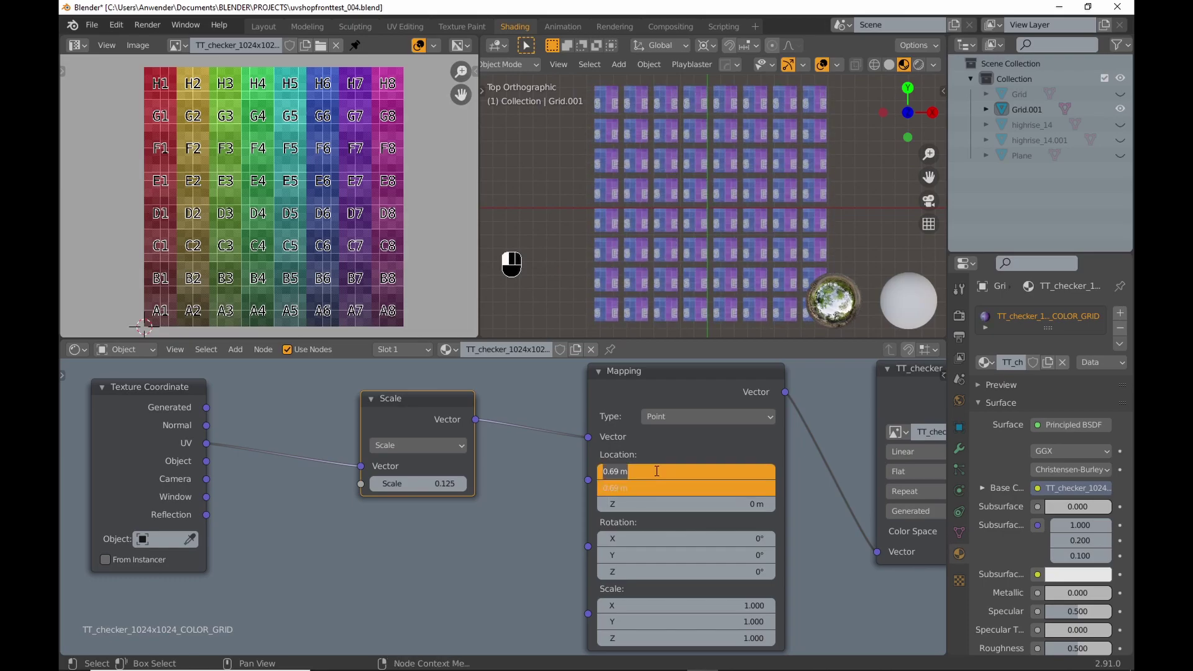
{"action": "type", "text": "0"}
{"action": "key", "text": "Return"}
Step: Add a Combine XYZ node feeding Mapping Location, test its X/Y offsets, and reset both to 0
{"action": "left_click", "coordinate": [535, 528]}
{"action": "left_click", "coordinate": [235, 349]}
{"action": "mouse_move", "coordinate": [270, 480]}
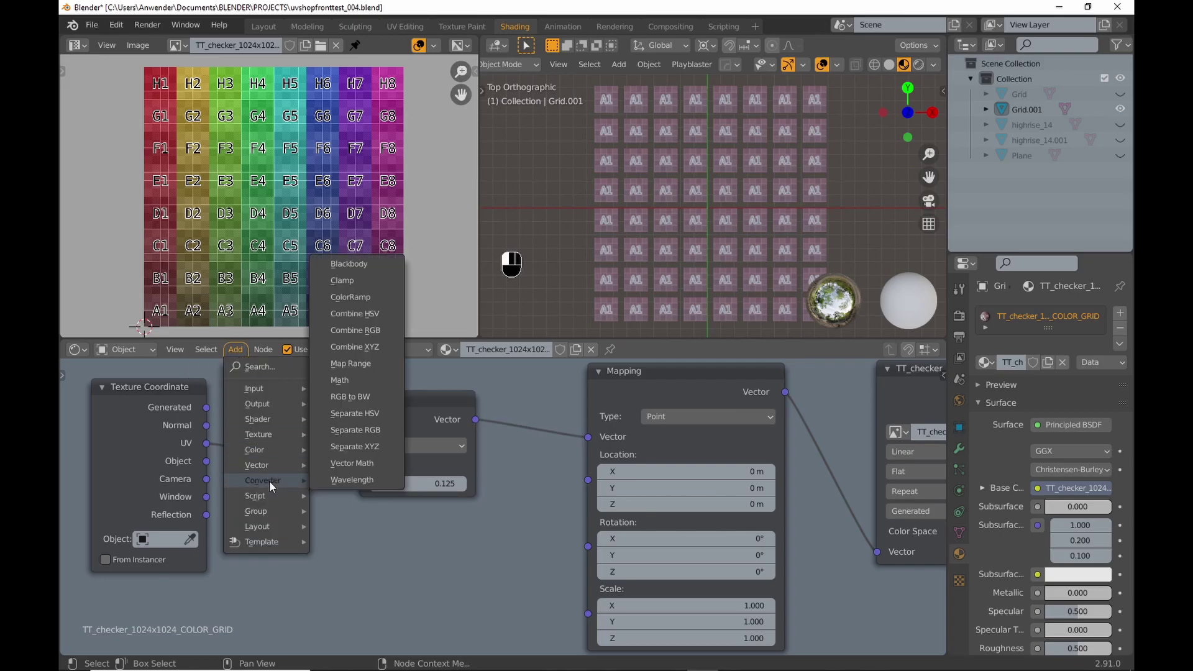
{"action": "left_click", "coordinate": [383, 401]}
{"action": "left_click", "coordinate": [364, 518]}
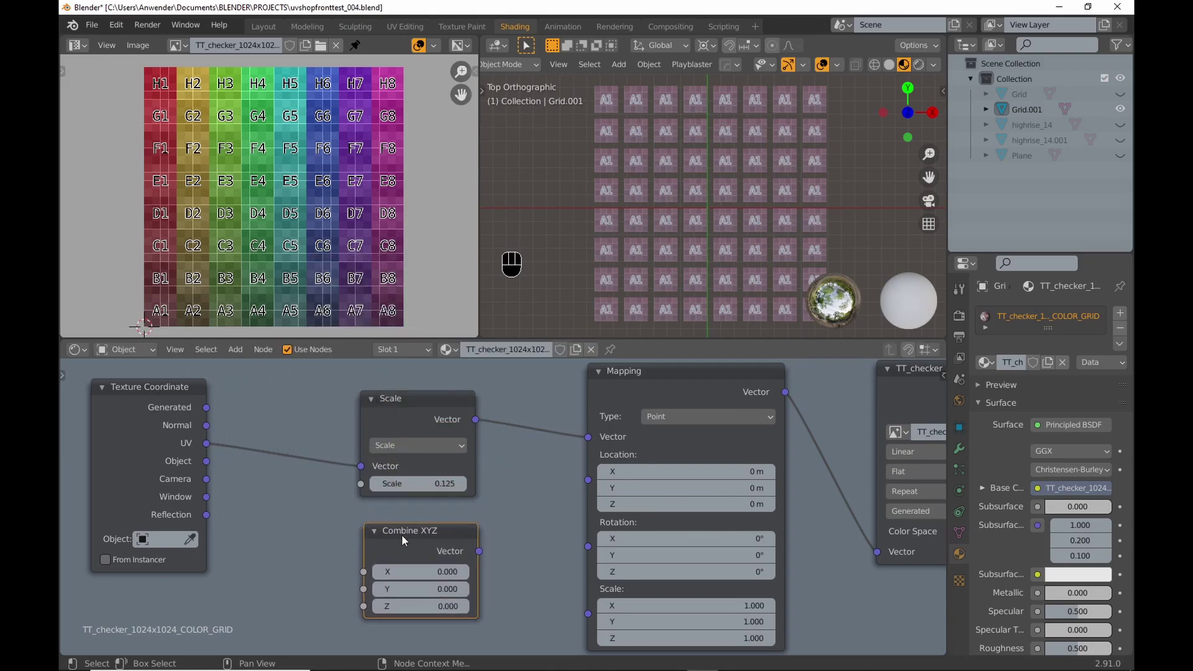
{"action": "left_click_drag", "start_coordinate": [480, 547], "coordinate": [588, 479]}
{"action": "middle_click_drag", "start_coordinate": [506, 531], "coordinate": [537, 500]}
{"action": "left_click_drag", "start_coordinate": [458, 541], "coordinate": [466, 559]}
{"action": "left_click_drag", "start_coordinate": [459, 541], "coordinate": [466, 557]}
{"action": "type", "text": "0"}
{"action": "key", "text": "Return"}
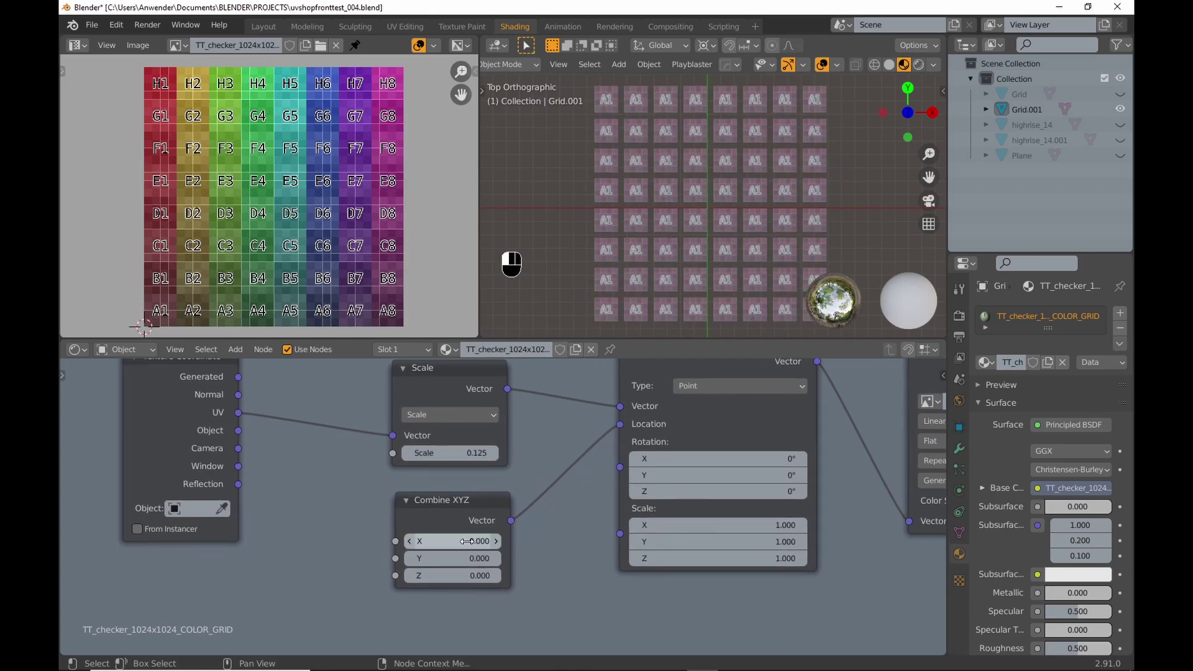
Step: Add two 0.500 Value nodes linked to Combine XYZ X and Y
{"action": "left_click", "coordinate": [238, 351]}
{"action": "mouse_move", "coordinate": [247, 384]}
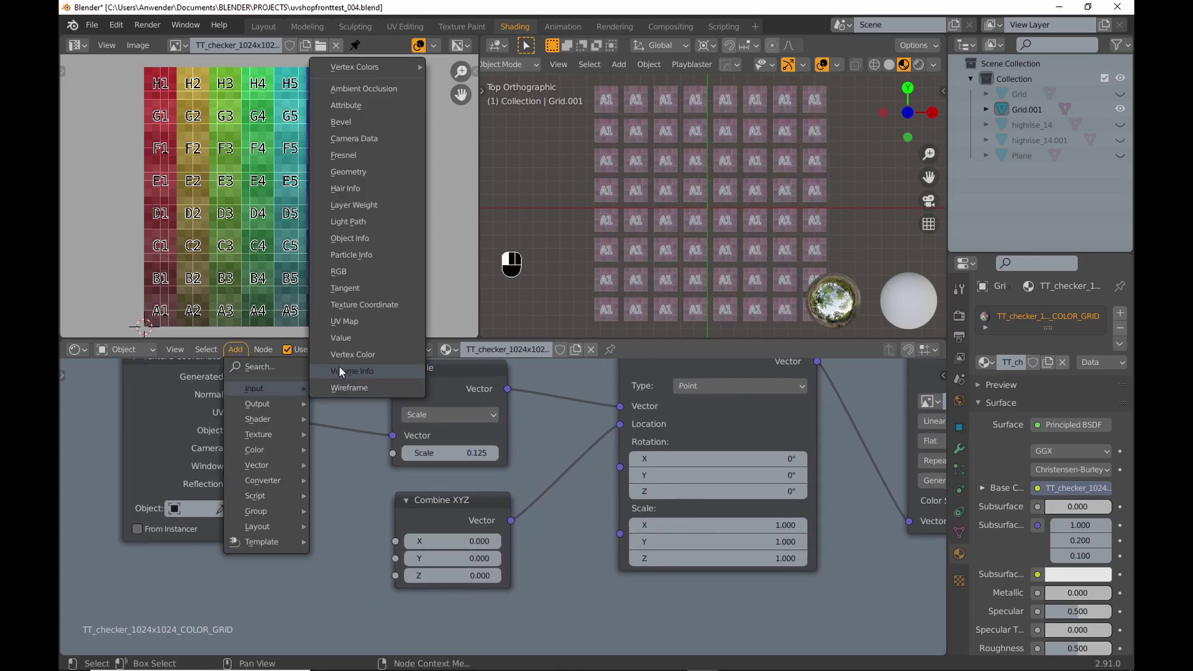
{"action": "left_click", "coordinate": [340, 337]}
{"action": "left_click", "coordinate": [200, 562]}
{"action": "middle_click_drag", "start_coordinate": [353, 516], "coordinate": [433, 492]}
{"action": "key", "text": "shift+d"}
{"action": "left_click", "coordinate": [393, 601]}
{"action": "scroll", "coordinate": [413, 587], "scroll_direction": "down", "scroll_amount": 2}
{"action": "middle_click_drag", "start_coordinate": [425, 556], "coordinate": [427, 505]}
{"action": "left_click_drag", "start_coordinate": [407, 510], "coordinate": [475, 467]}
{"action": "left_click_drag", "start_coordinate": [407, 576], "coordinate": [476, 482]}
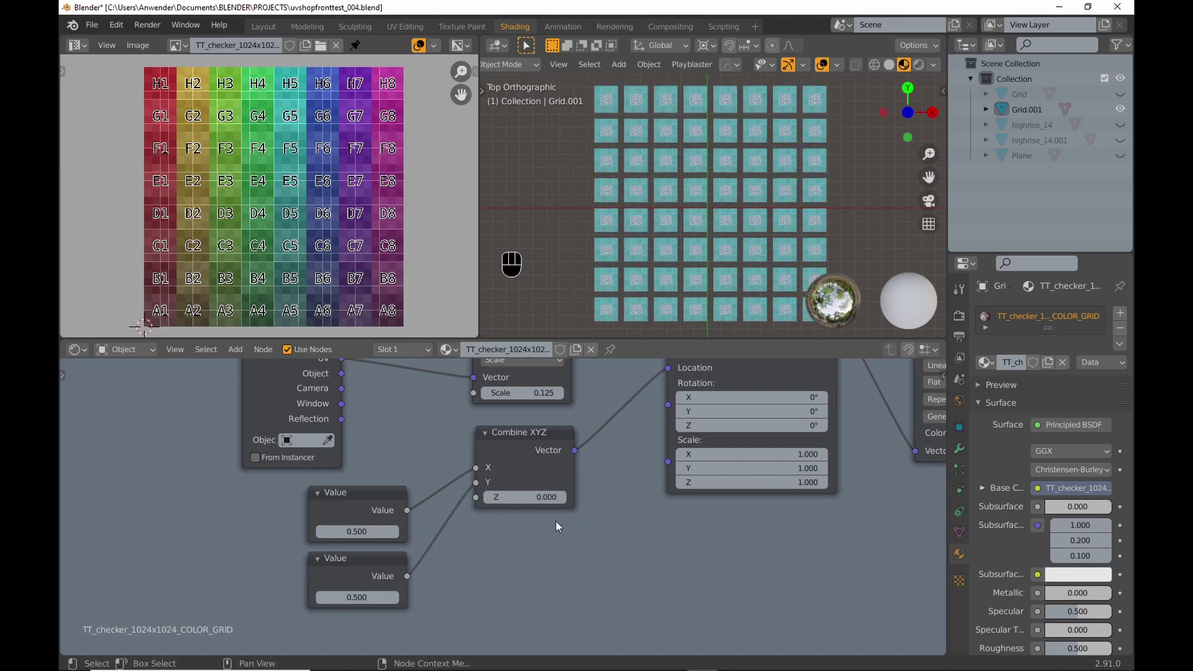
Step: Move the Texture Coordinate and Value nodes left to tidy the node tree
{"action": "scroll", "coordinate": [555, 521], "scroll_direction": "down", "scroll_amount": 4}
{"action": "left_click_drag", "start_coordinate": [338, 386], "coordinate": [525, 619]}
{"action": "left_click_drag", "start_coordinate": [487, 514], "coordinate": [344, 508]}
{"action": "scroll", "coordinate": [488, 562], "scroll_direction": "up", "scroll_amount": 3}
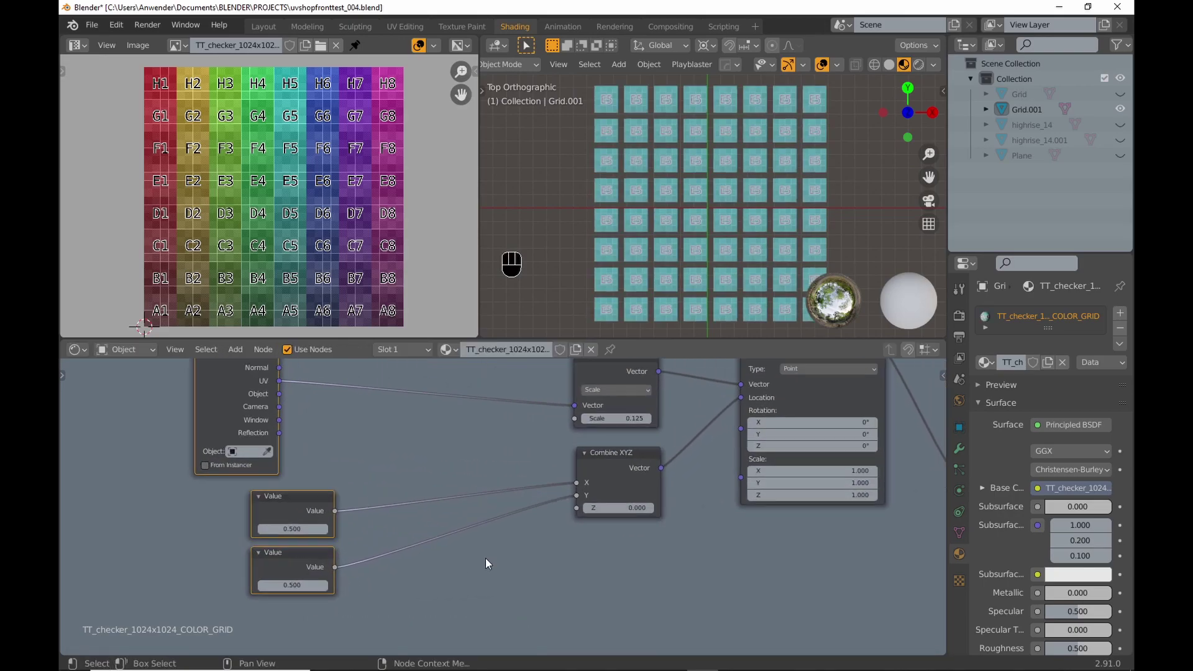
{"action": "middle_click_drag", "start_coordinate": [487, 563], "coordinate": [536, 523]}
{"action": "left_click", "coordinate": [525, 579]}
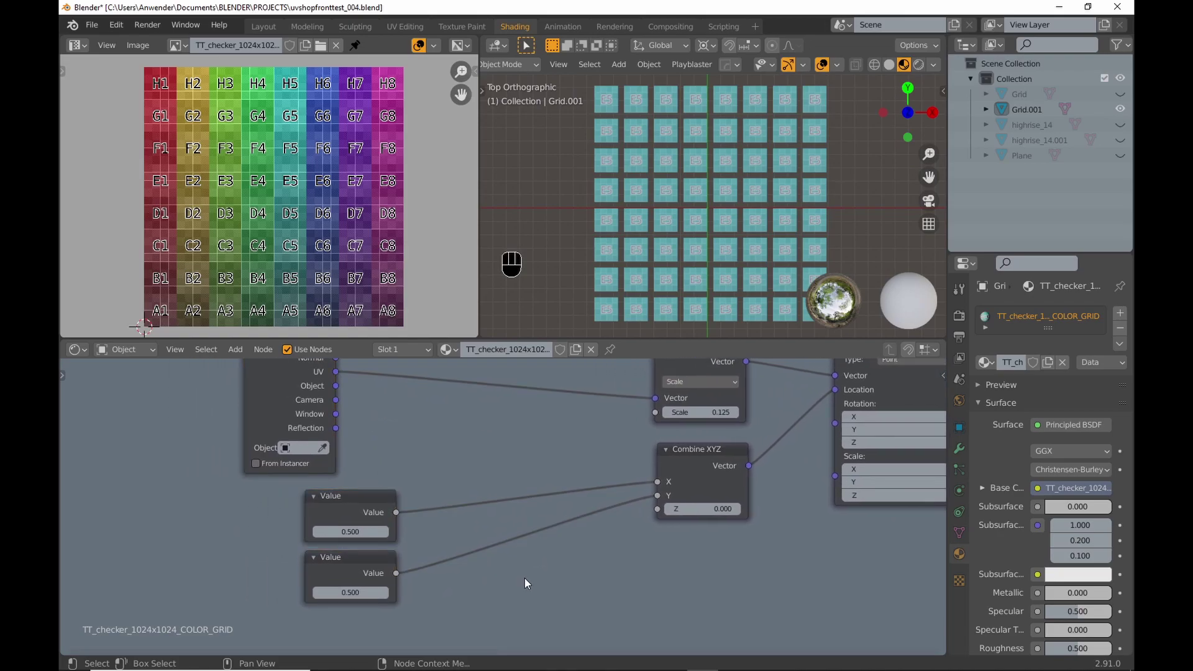
Step: Insert a Math node with second value 0.125 between the X Value and Combine XYZ
{"action": "left_click", "coordinate": [235, 349]}
{"action": "mouse_move", "coordinate": [282, 480]}
{"action": "left_click", "coordinate": [360, 447]}
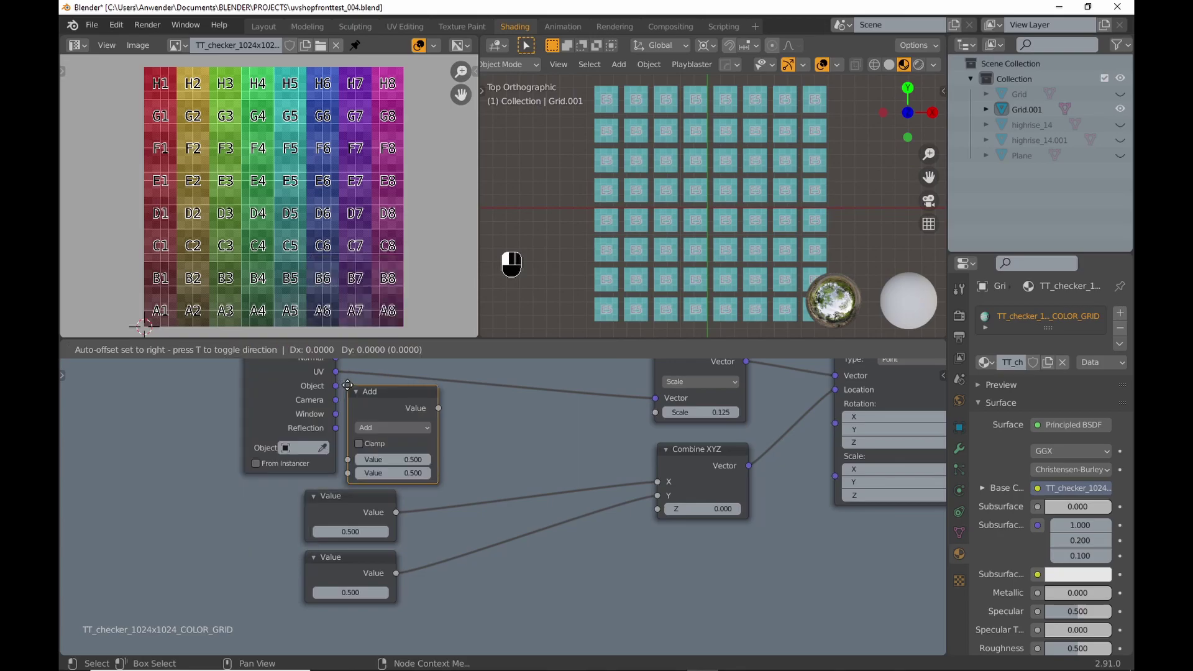
{"action": "left_click", "coordinate": [438, 437]}
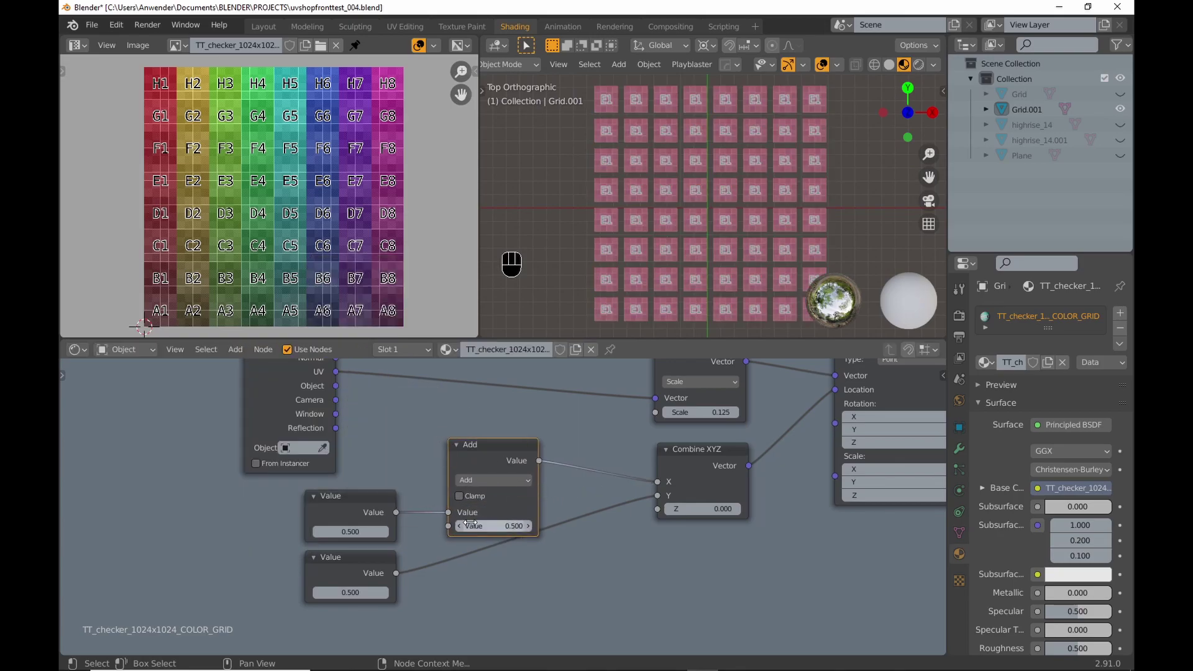
{"action": "scroll", "coordinate": [549, 541], "scroll_direction": "up", "scroll_amount": 2}
{"action": "left_click", "coordinate": [509, 524]}
{"action": "type", "text": "0.125"}
{"action": "key", "text": "Return"}
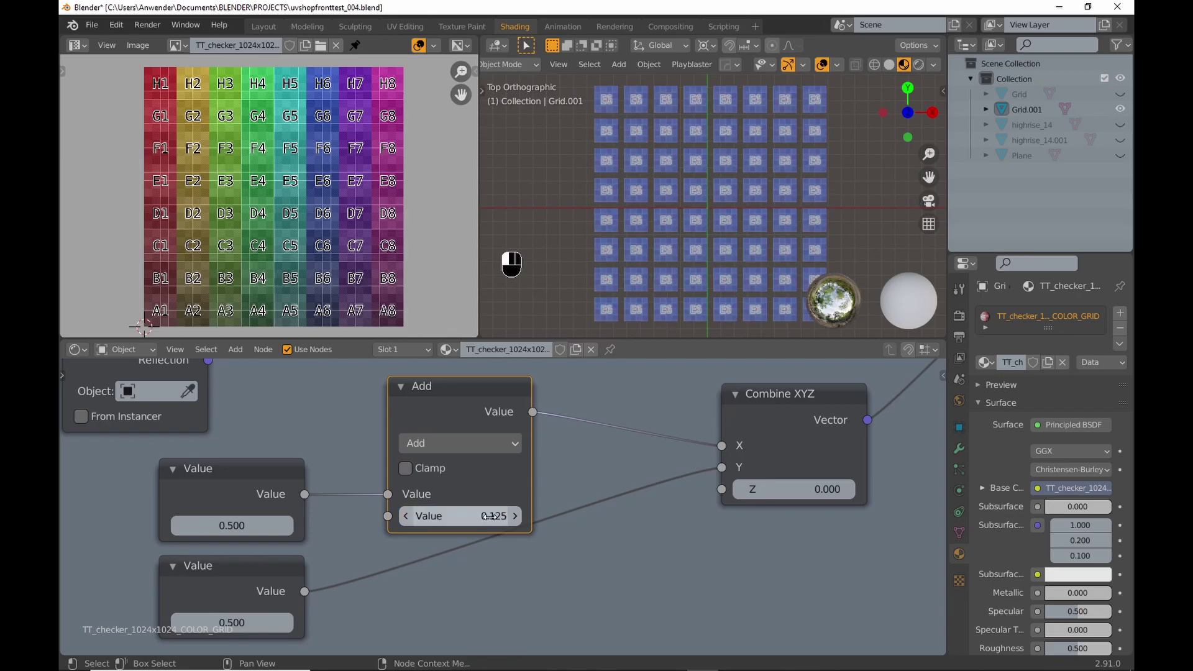
Step: Switch the Math node to Multiply, raise the X Value to 2.500, and duplicate the Multiply node
{"action": "left_click", "coordinate": [505, 444]}
{"action": "left_click", "coordinate": [443, 244]}
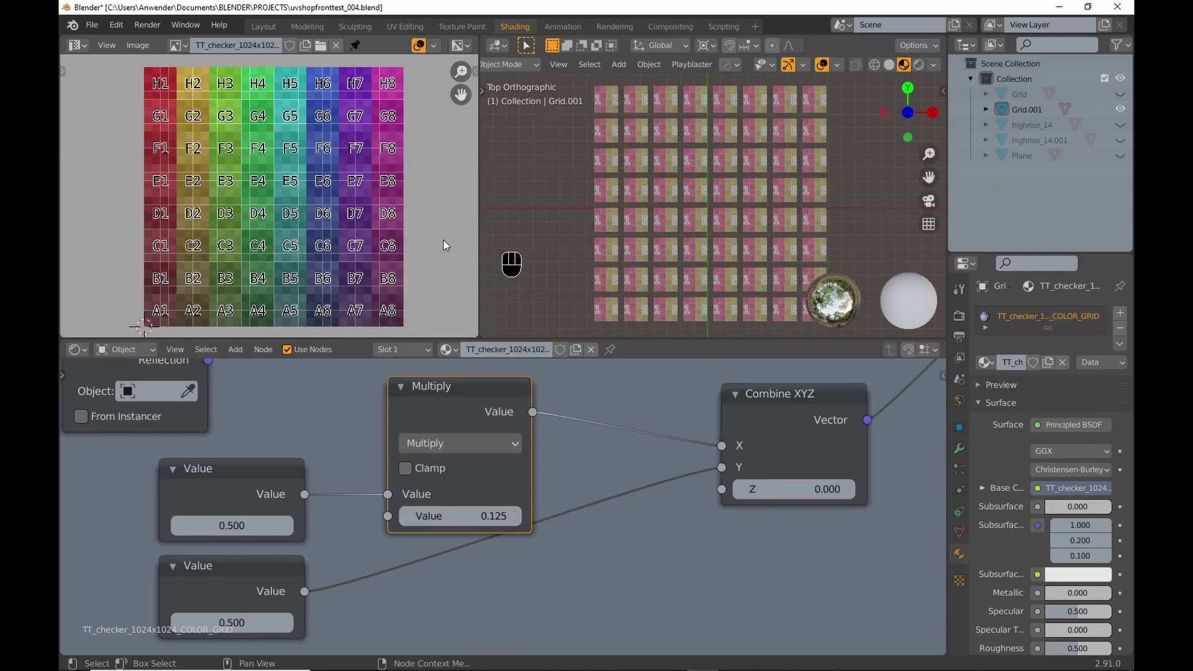
{"action": "scroll", "coordinate": [566, 442], "scroll_direction": "down", "scroll_amount": 4}
{"action": "left_click_drag", "start_coordinate": [427, 511], "coordinate": [472, 511]}
{"action": "left_click_drag", "start_coordinate": [426, 479], "coordinate": [308, 482]}
{"action": "scroll", "coordinate": [343, 483], "scroll_direction": "down", "scroll_amount": 5}
{"action": "middle_click_drag", "start_coordinate": [347, 483], "coordinate": [422, 536]}
{"action": "left_click_drag", "start_coordinate": [406, 429], "coordinate": [317, 411]}
{"action": "key", "text": "shift+d"}
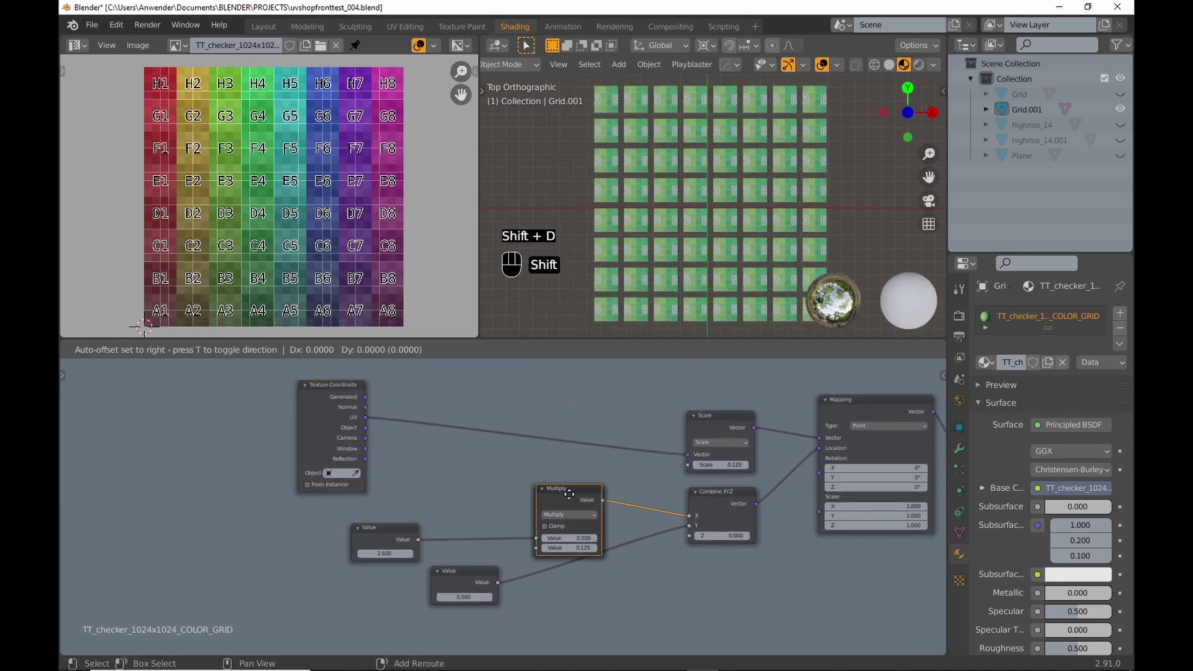
Step: Place the copy between Value and Multiply as a Snap node with Increment 1.000
{"action": "left_click", "coordinate": [674, 506]}
{"action": "scroll", "coordinate": [648, 530], "scroll_direction": "up", "scroll_amount": 3}
{"action": "left_click", "coordinate": [492, 496]}
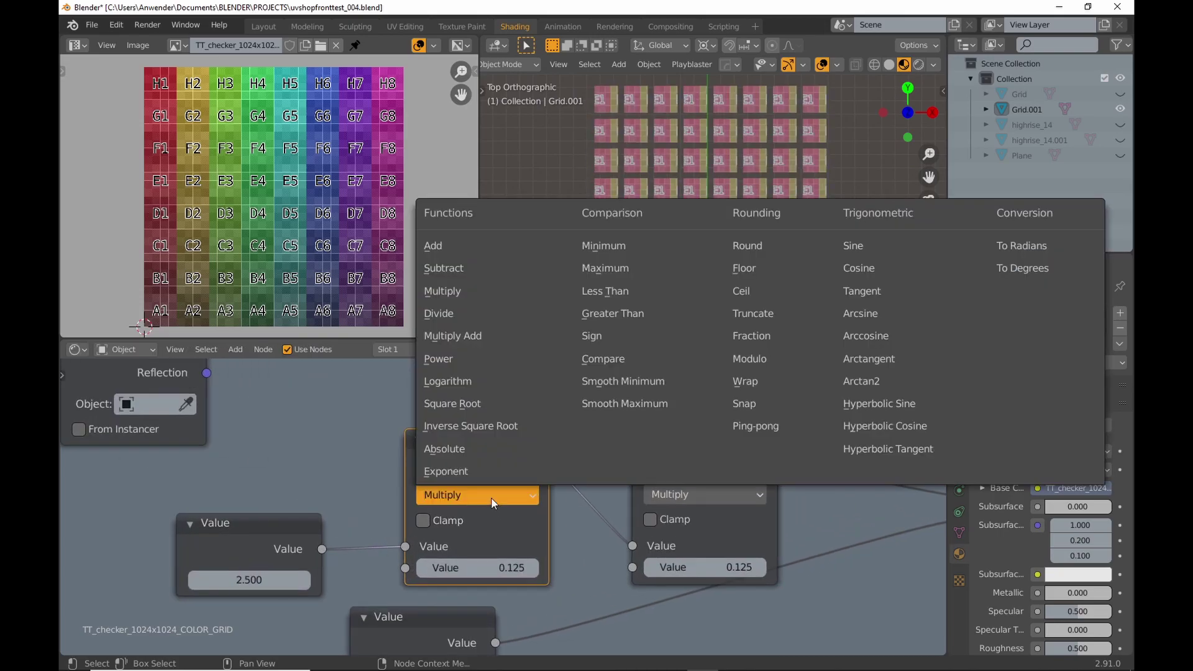
{"action": "left_click", "coordinate": [739, 403]}
{"action": "middle_click_drag", "start_coordinate": [512, 566], "coordinate": [555, 529]}
{"action": "left_click", "coordinate": [554, 529]}
{"action": "type", "text": "1"}
{"action": "key", "text": "Return"}
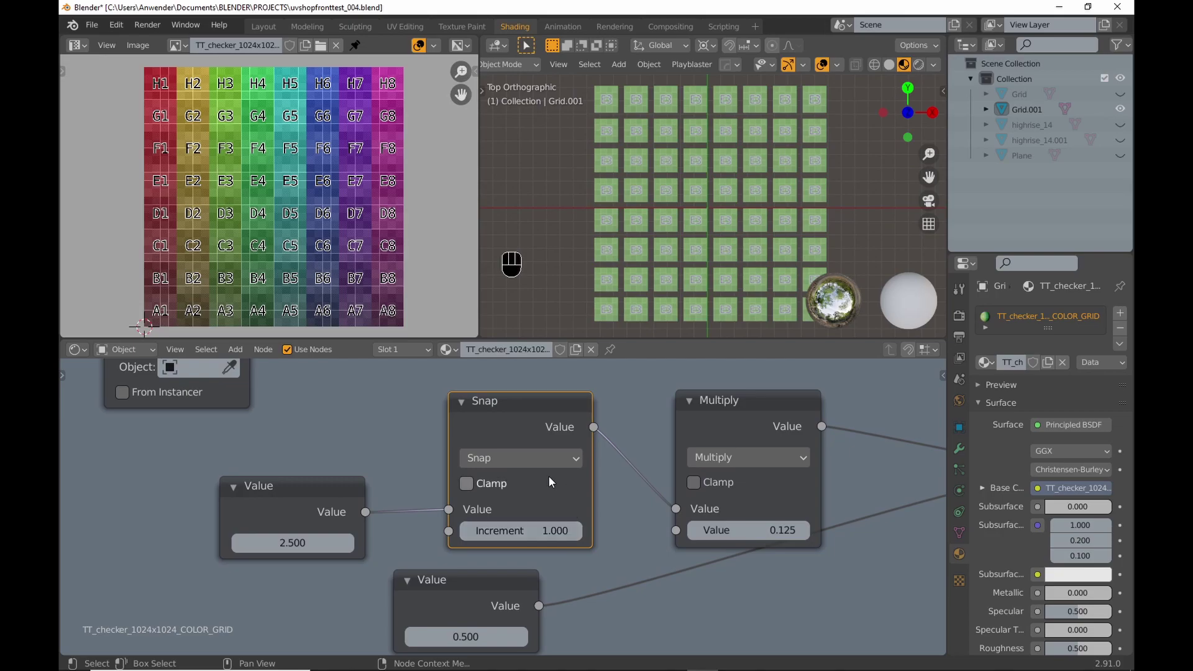
Step: Zero both Value nodes, then raise the upper Value to 4.290
{"action": "scroll", "coordinate": [639, 286], "scroll_direction": "up", "scroll_amount": 5}
{"action": "middle_click_drag", "start_coordinate": [641, 251], "coordinate": [635, 210], "text": "shift"}
{"action": "middle_click_drag", "start_coordinate": [306, 540], "coordinate": [419, 532]}
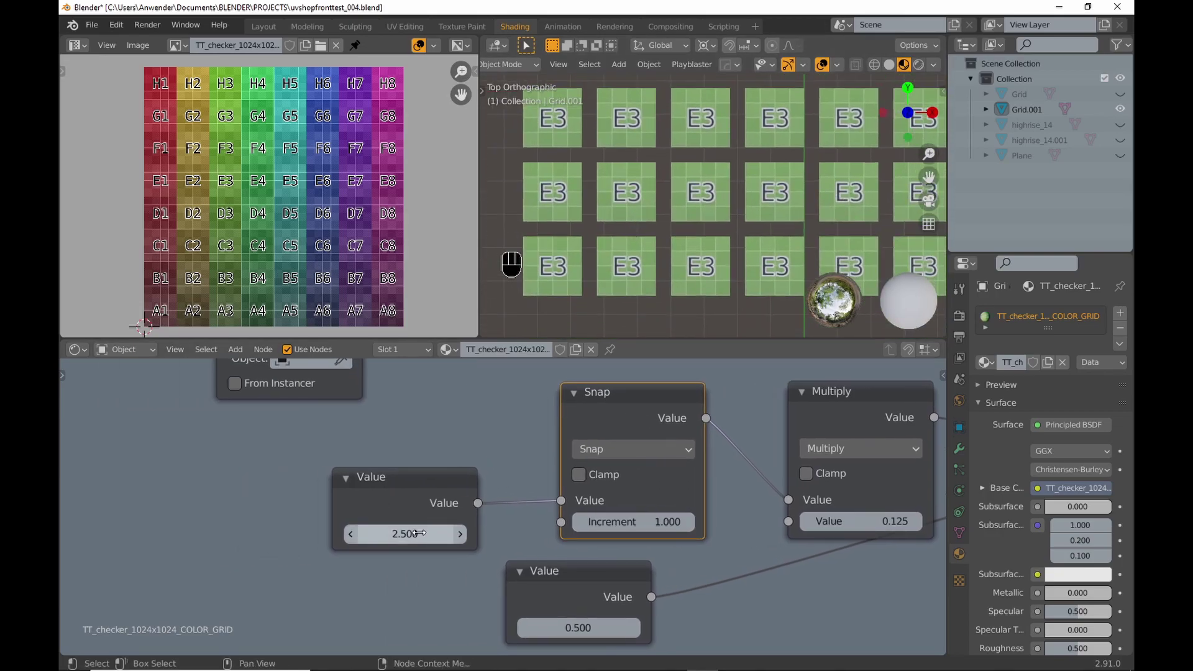
{"action": "left_click", "coordinate": [419, 532]}
{"action": "type", "text": "0"}
{"action": "key", "text": "Return"}
{"action": "left_click", "coordinate": [587, 629]}
{"action": "type", "text": "0"}
{"action": "key", "text": "Return"}
{"action": "left_click_drag", "start_coordinate": [396, 534], "coordinate": [528, 534], "text": "shift"}
{"action": "scroll", "coordinate": [399, 568], "scroll_direction": "down", "scroll_amount": 5}
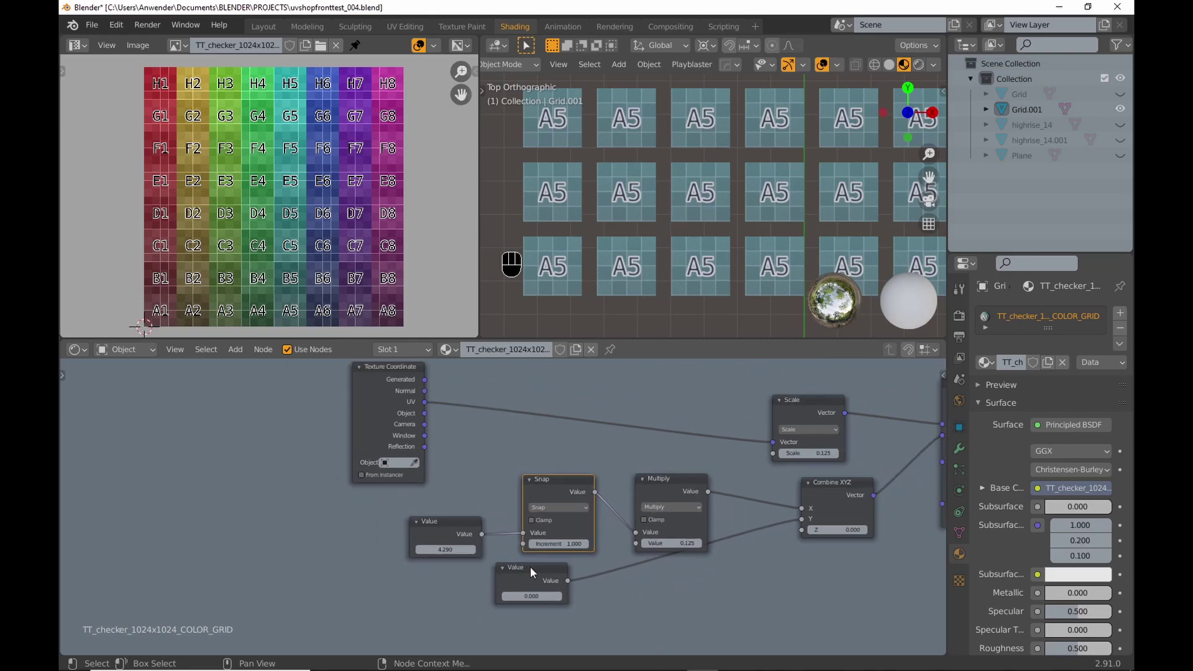
{"action": "left_click_drag", "start_coordinate": [497, 579], "coordinate": [416, 584]}
Step: Duplicate the Snap and Multiply pair for the lower Value, feeding Combine XYZ Y
{"action": "left_click_drag", "start_coordinate": [716, 568], "coordinate": [519, 477]}
{"action": "key", "text": "shift+d"}
{"action": "left_click", "coordinate": [527, 573]}
{"action": "left_click_drag", "start_coordinate": [452, 587], "coordinate": [493, 621]}
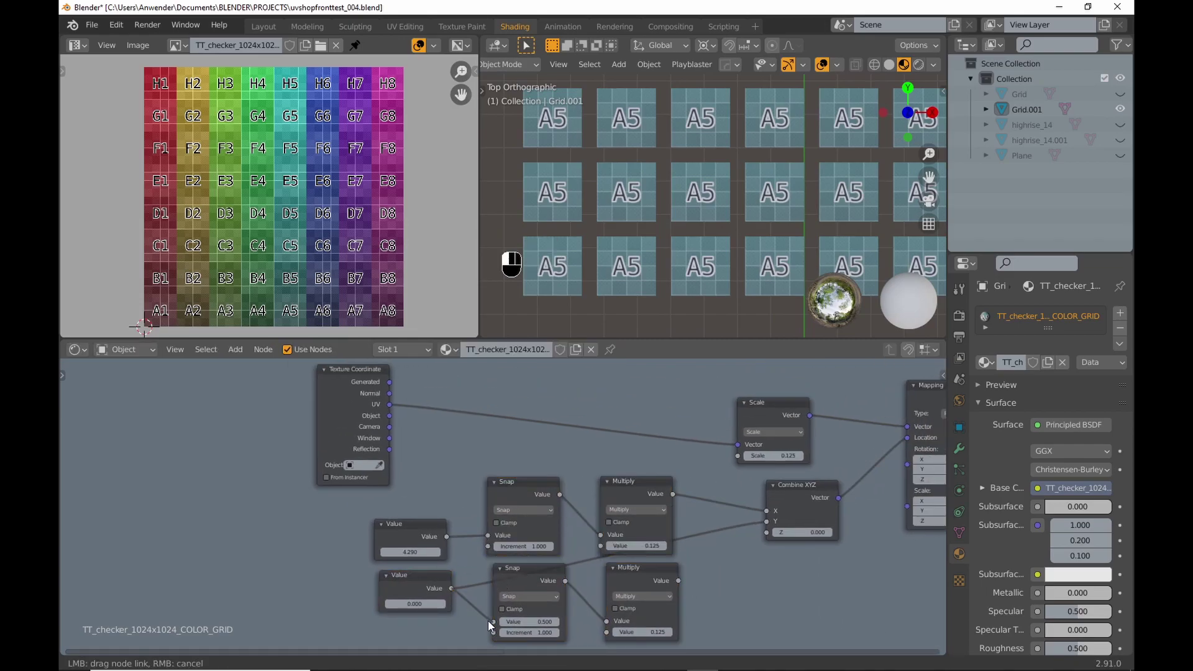
{"action": "left_click_drag", "start_coordinate": [679, 580], "coordinate": [766, 521]}
{"action": "scroll", "coordinate": [471, 590], "scroll_direction": "up", "scroll_amount": 3}
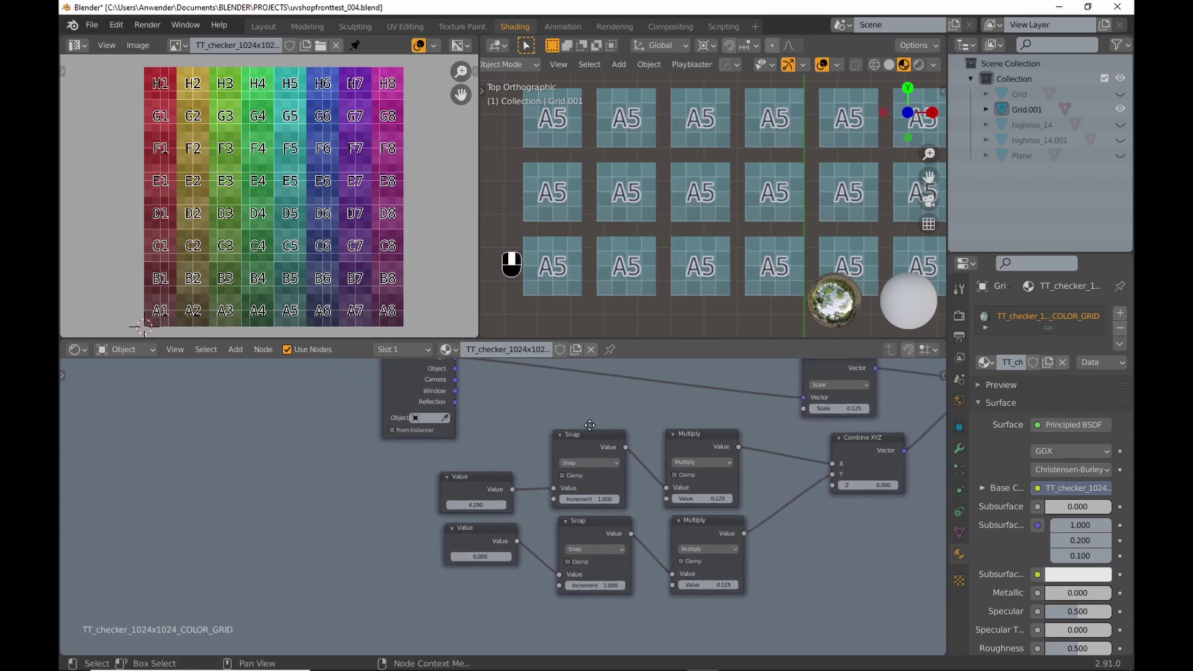
Step: Tune the Values, upper to 2.740 and lower to row B, so tiles show cell B3
{"action": "left_click_drag", "start_coordinate": [471, 590], "coordinate": [516, 590], "text": "shift"}
{"action": "left_click_drag", "start_coordinate": [464, 520], "coordinate": [439, 519], "text": "shift"}
{"action": "left_click_drag", "start_coordinate": [470, 590], "coordinate": [444, 590], "text": "shift"}
{"action": "scroll", "coordinate": [361, 503], "scroll_direction": "down", "scroll_amount": 6}
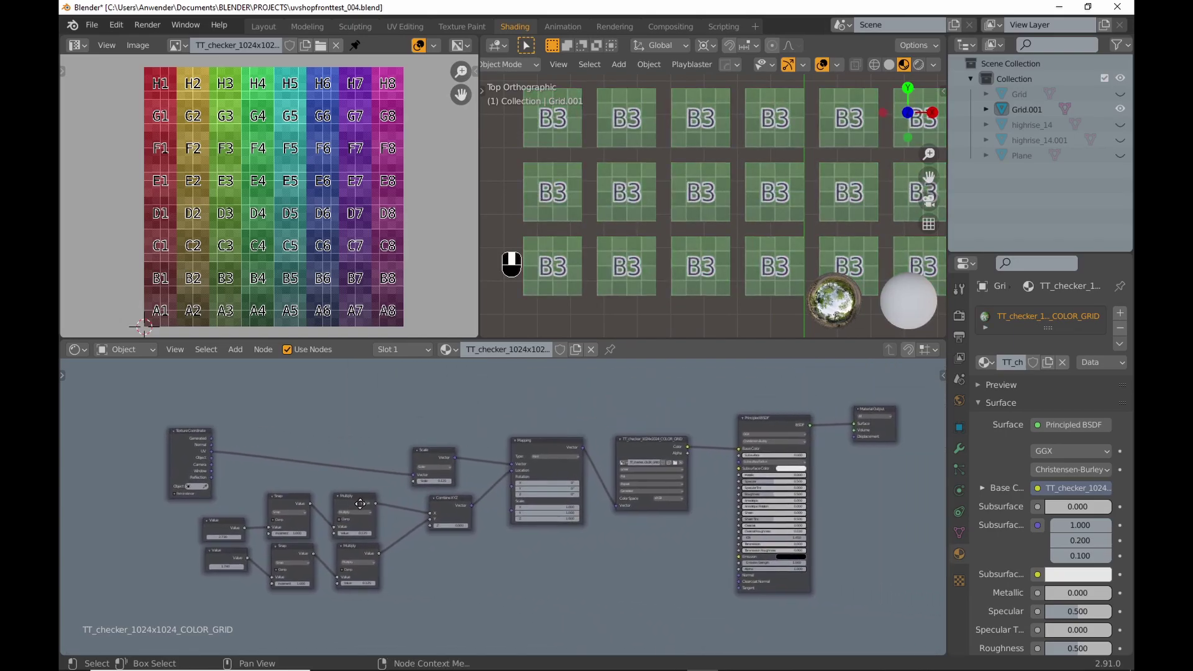
Step: Save as uvshopfronttest_005.blend and switch the viewport to rendered shading
{"action": "key", "text": "ctrl+alt+s"}
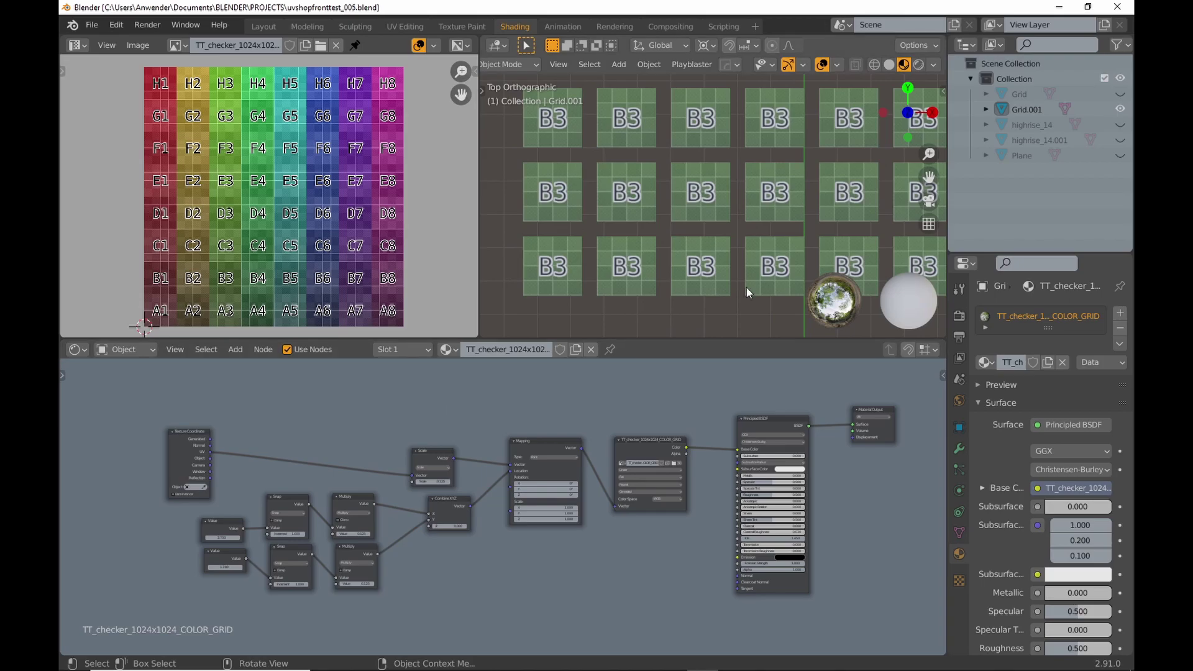
{"action": "left_click", "coordinate": [959, 316]}
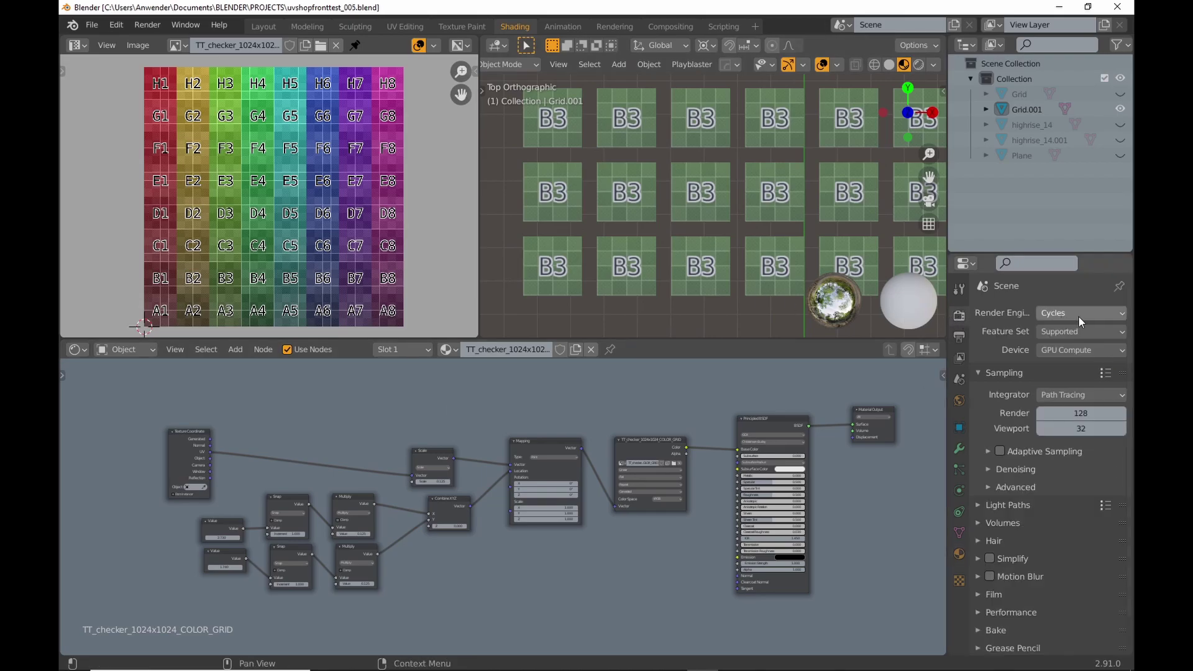
{"action": "left_click", "coordinate": [919, 64]}
Step: Move the Texture Coordinate node further left in the node tree
{"action": "middle_click_drag", "start_coordinate": [405, 433], "coordinate": [604, 410]}
{"action": "left_click_drag", "start_coordinate": [462, 422], "coordinate": [383, 423]}
{"action": "left_click", "coordinate": [320, 422]}
{"action": "scroll", "coordinate": [476, 562], "scroll_direction": "up", "scroll_amount": 3}
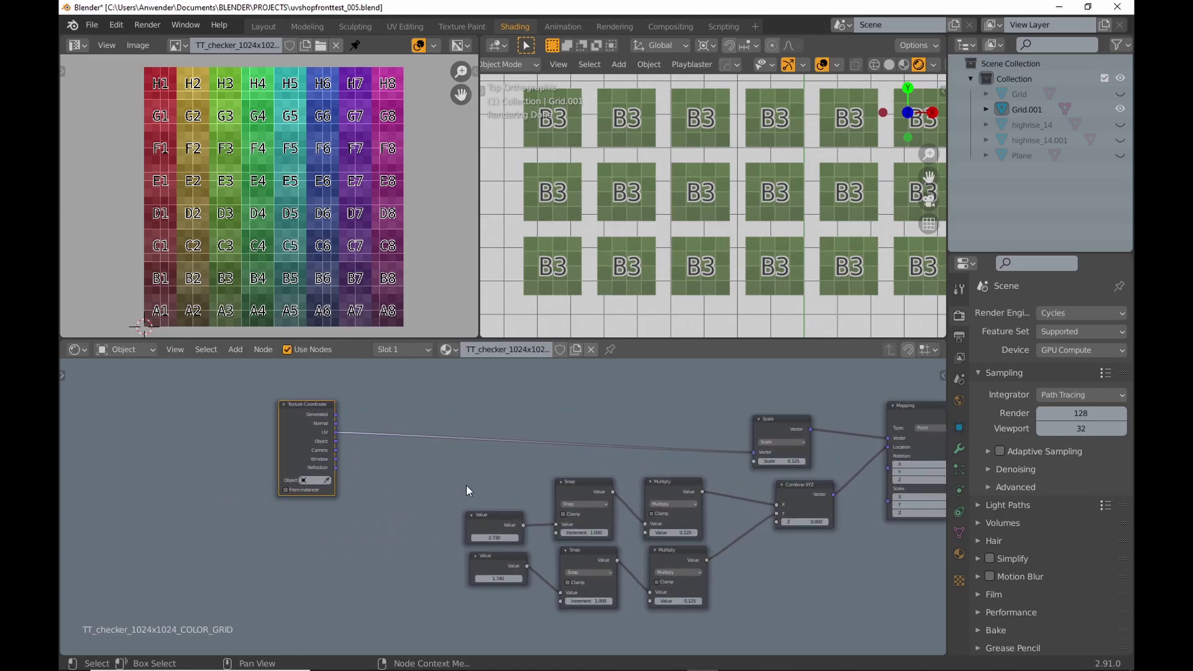
{"action": "left_click", "coordinate": [234, 349]}
Step: Add a Geometry node and delete both Value nodes
{"action": "mouse_move", "coordinate": [246, 385]}
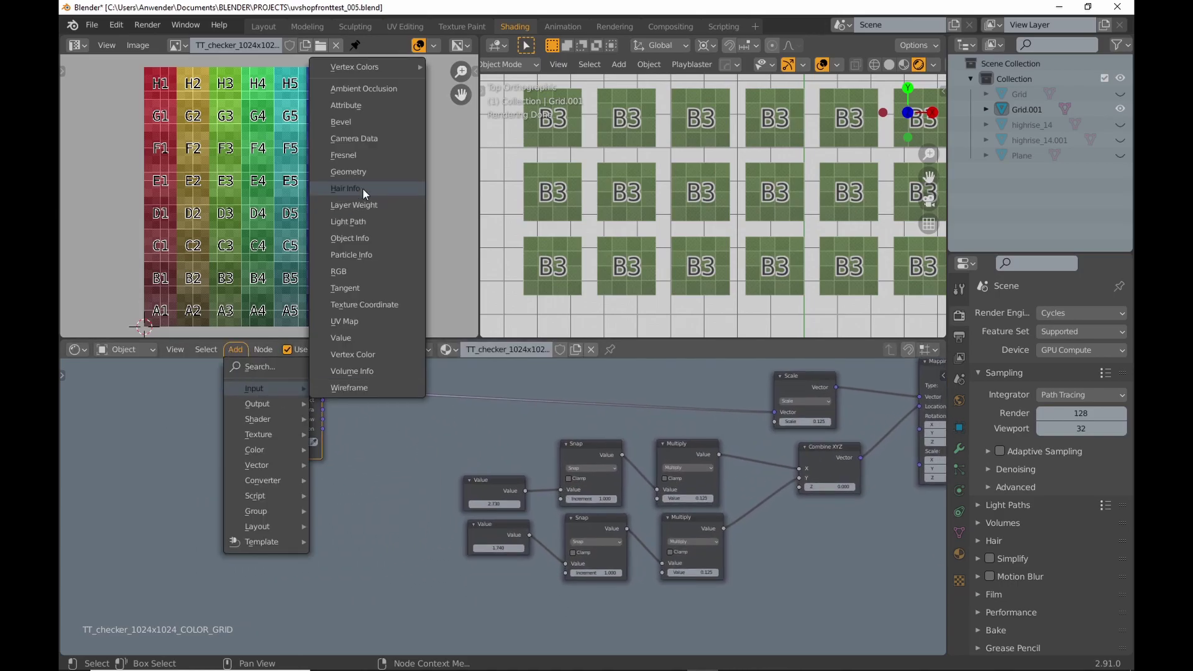
{"action": "left_click", "coordinate": [348, 171]}
{"action": "left_click", "coordinate": [369, 479]}
{"action": "left_click_drag", "start_coordinate": [459, 443], "coordinate": [512, 594]}
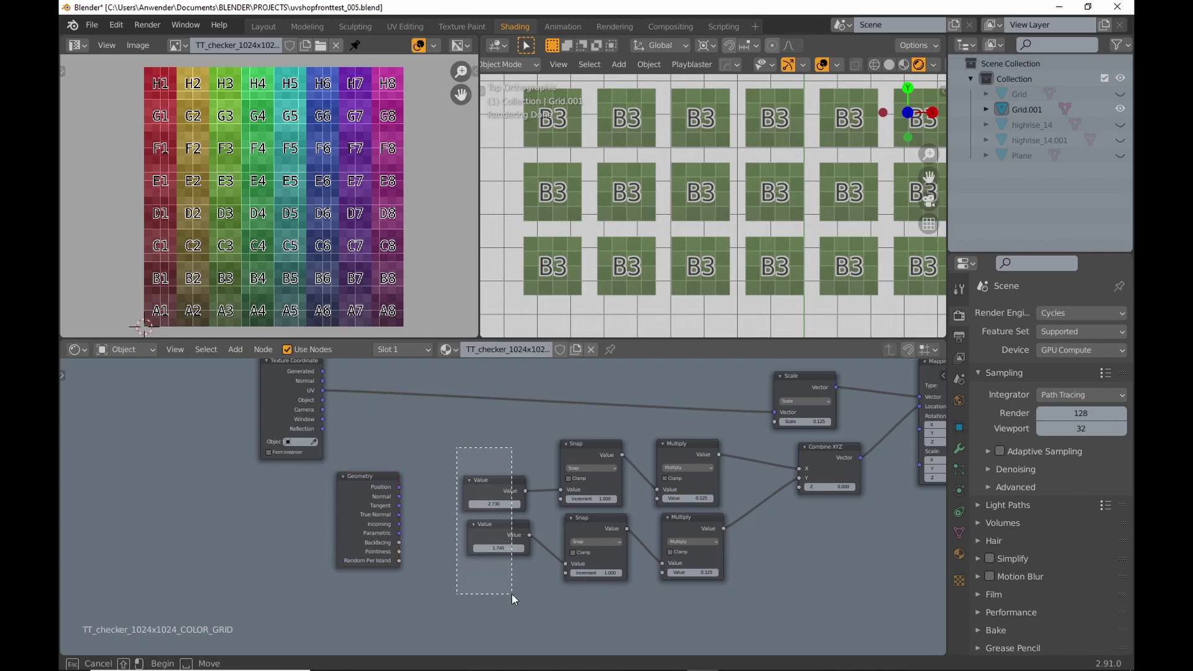
{"action": "key", "text": "x"}
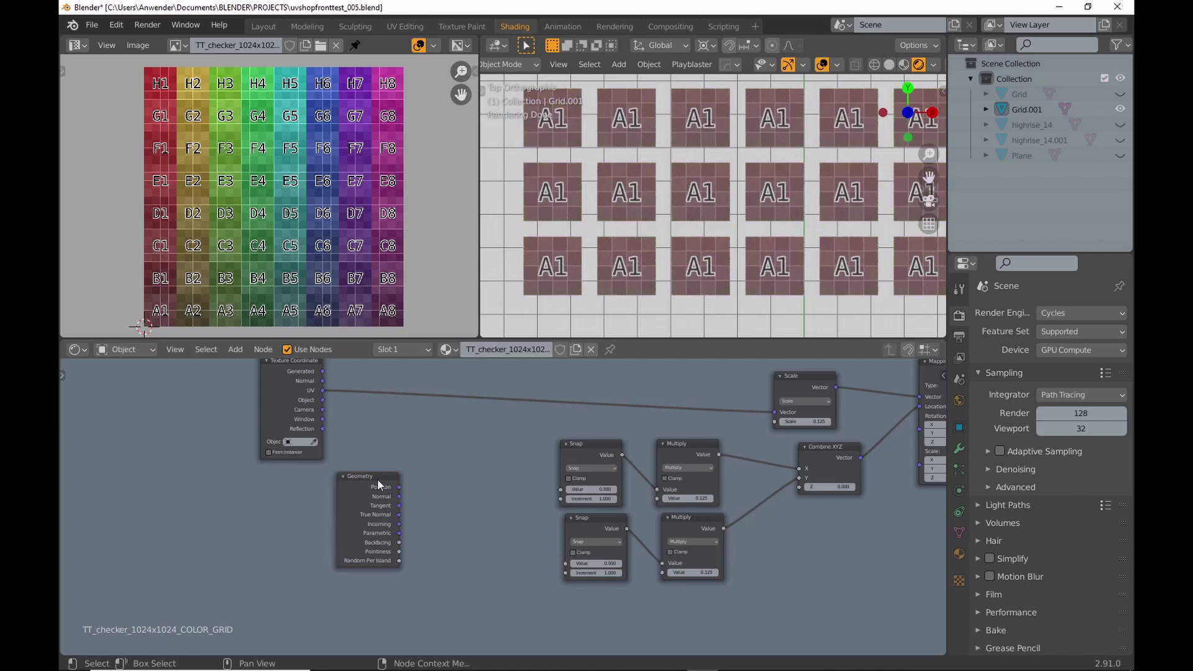
Step: Add a Map Range node fed by Geometry's Random Per Island output
{"action": "left_click", "coordinate": [234, 349]}
{"action": "mouse_move", "coordinate": [289, 479]}
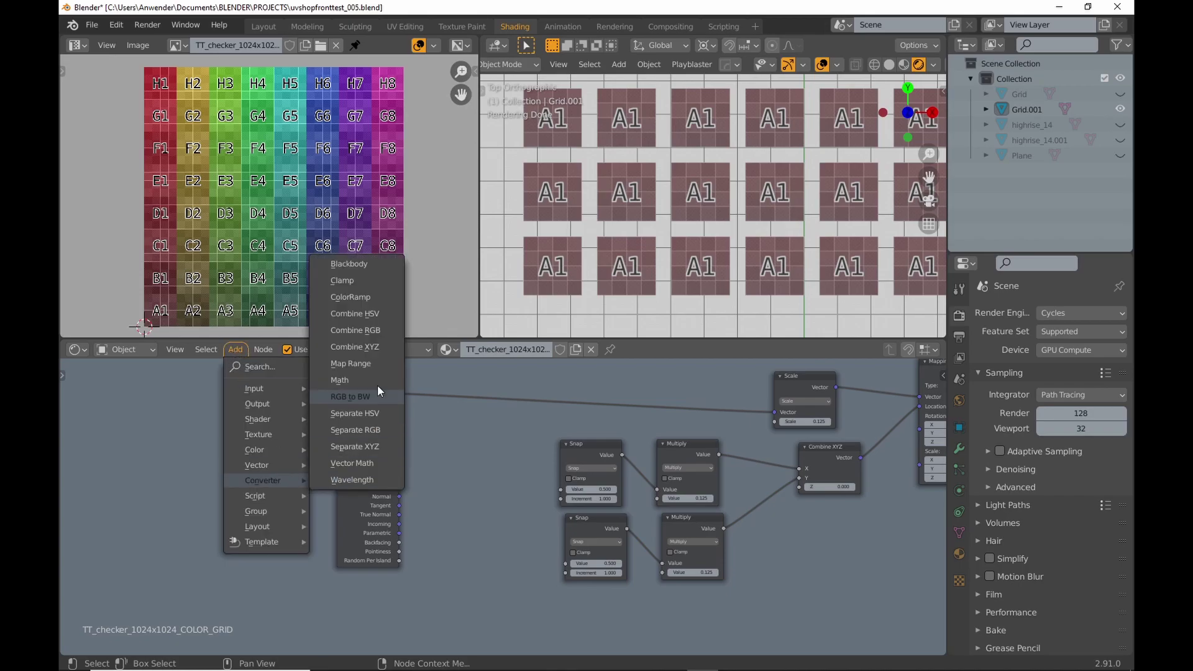
{"action": "left_click", "coordinate": [350, 364]}
{"action": "left_click", "coordinate": [435, 491]}
{"action": "middle_click_drag", "start_coordinate": [419, 487], "coordinate": [429, 446]}
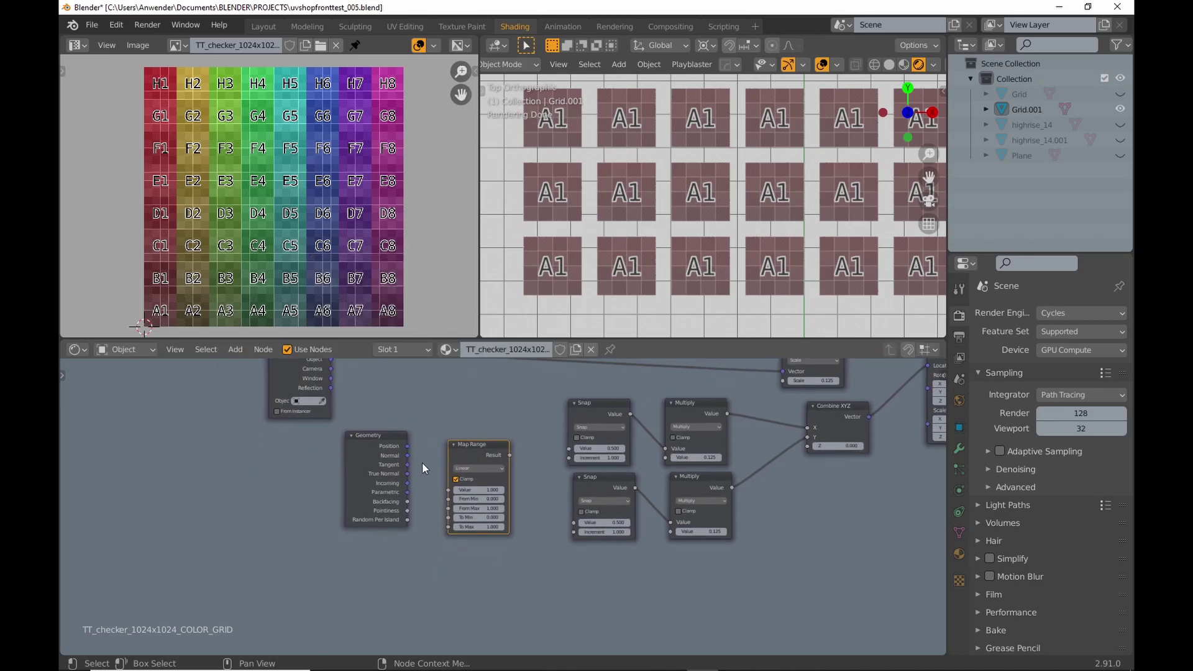
{"action": "scroll", "coordinate": [413, 524], "scroll_direction": "up", "scroll_amount": 2}
{"action": "left_click_drag", "start_coordinate": [405, 517], "coordinate": [461, 479]}
Step: Set Map Range To Max to 8 and link its Result to both Snap nodes
{"action": "left_click", "coordinate": [509, 528]}
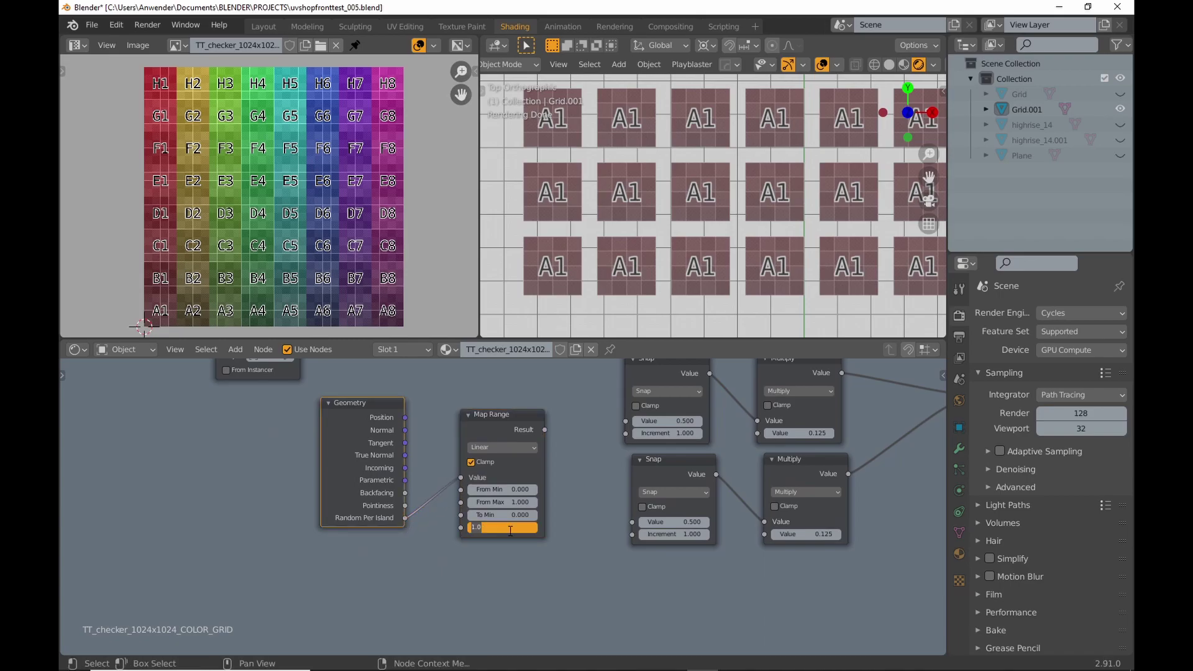
{"action": "type", "text": "8"}
{"action": "key", "text": "Return"}
{"action": "scroll", "coordinate": [580, 483], "scroll_direction": "down", "scroll_amount": 2}
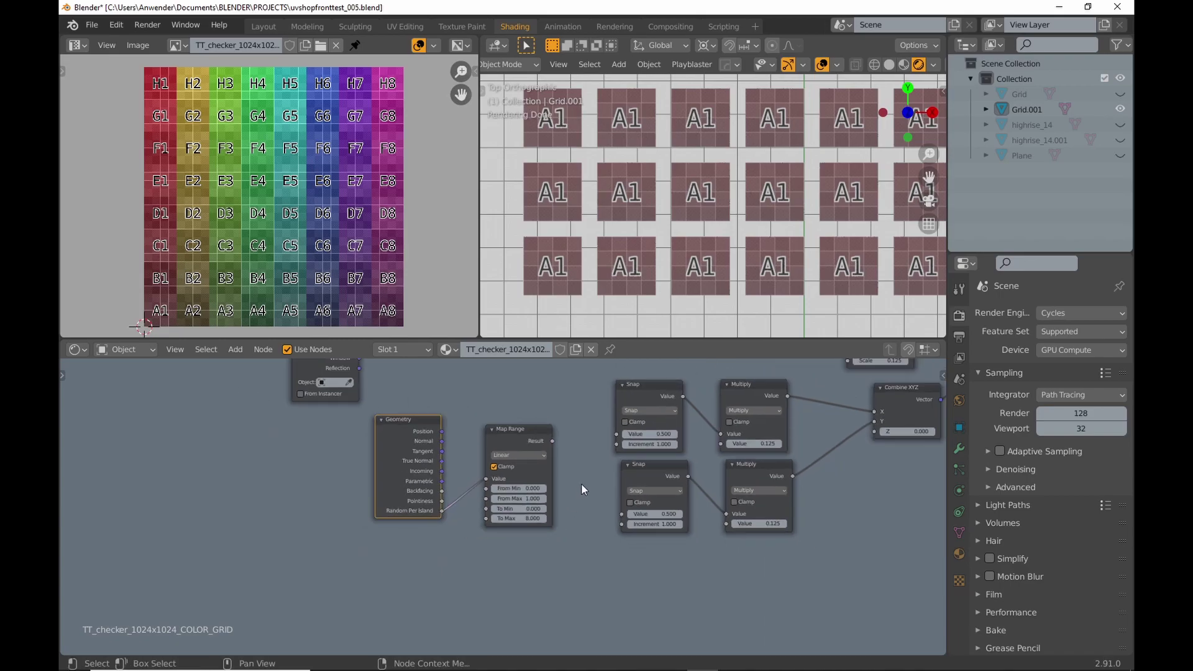
{"action": "middle_click_drag", "start_coordinate": [545, 447], "coordinate": [520, 473]}
{"action": "left_click_drag", "start_coordinate": [519, 473], "coordinate": [588, 546]}
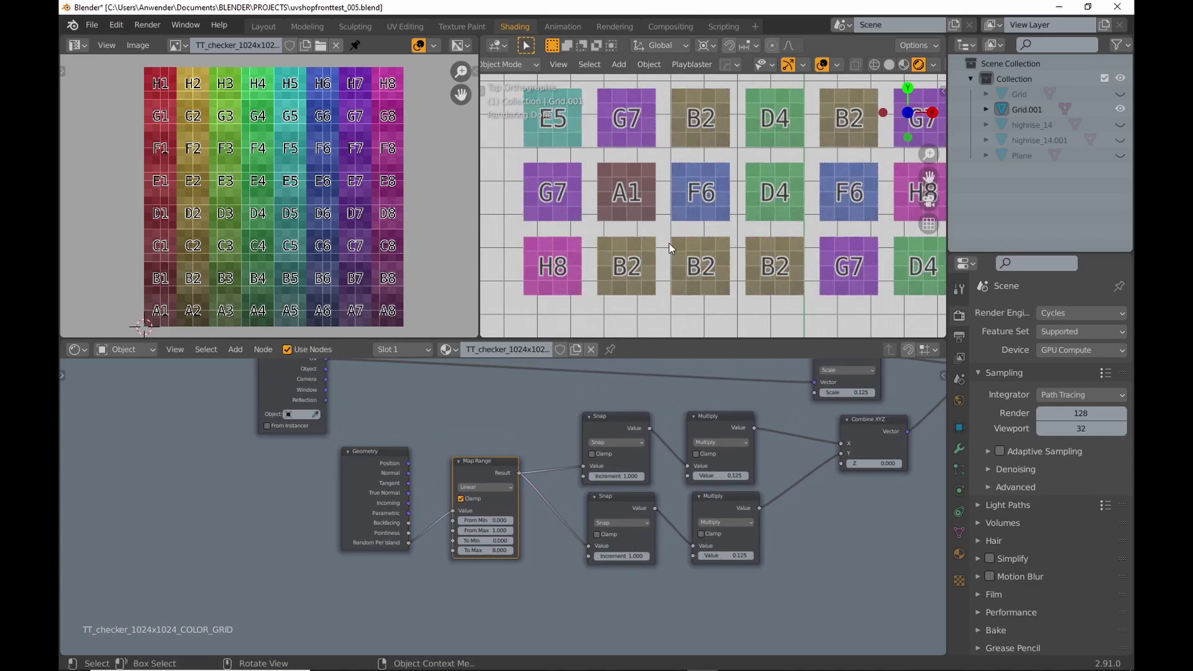
Step: Preview the Random Per Island, Map Range, Snap and Multiply outputs on the grid
{"action": "scroll", "coordinate": [720, 192], "scroll_direction": "down", "scroll_amount": 5}
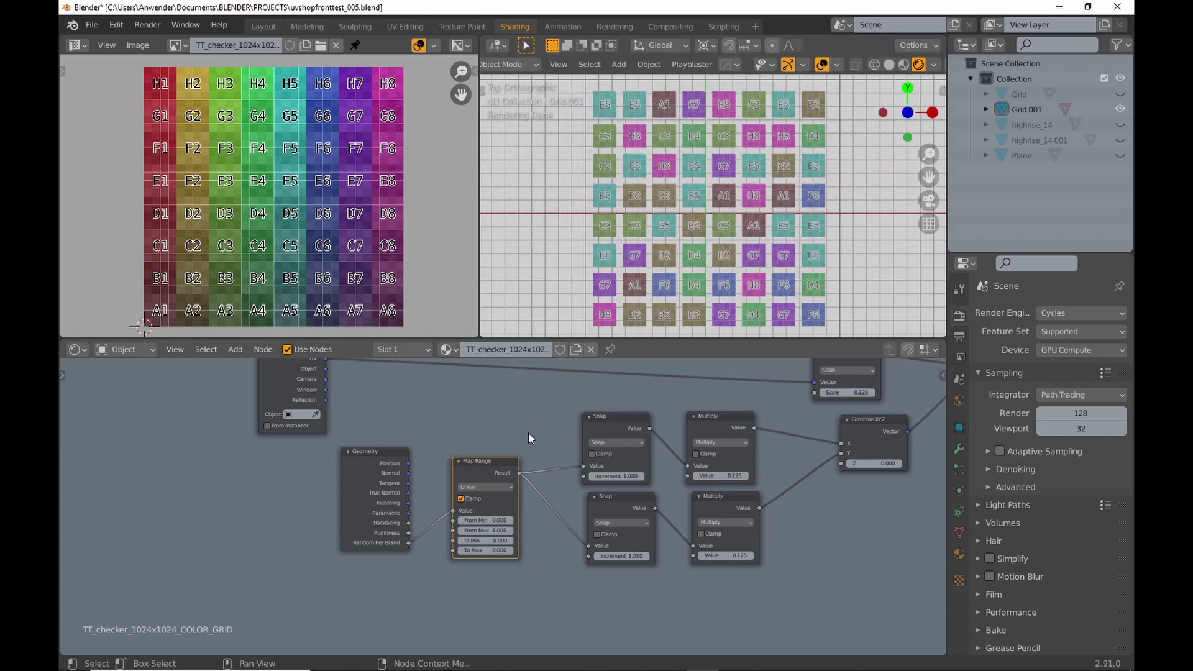
{"action": "left_click", "coordinate": [390, 459], "text": "ctrl+shift"}
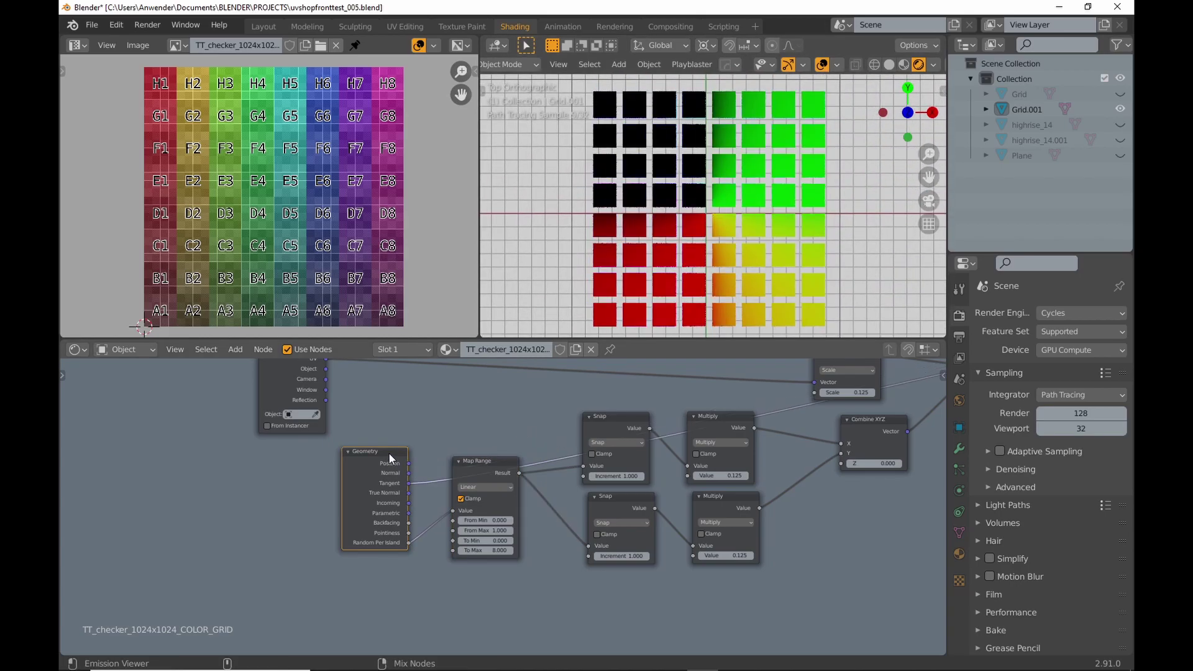
{"action": "left_click", "coordinate": [479, 463], "text": "ctrl+shift"}
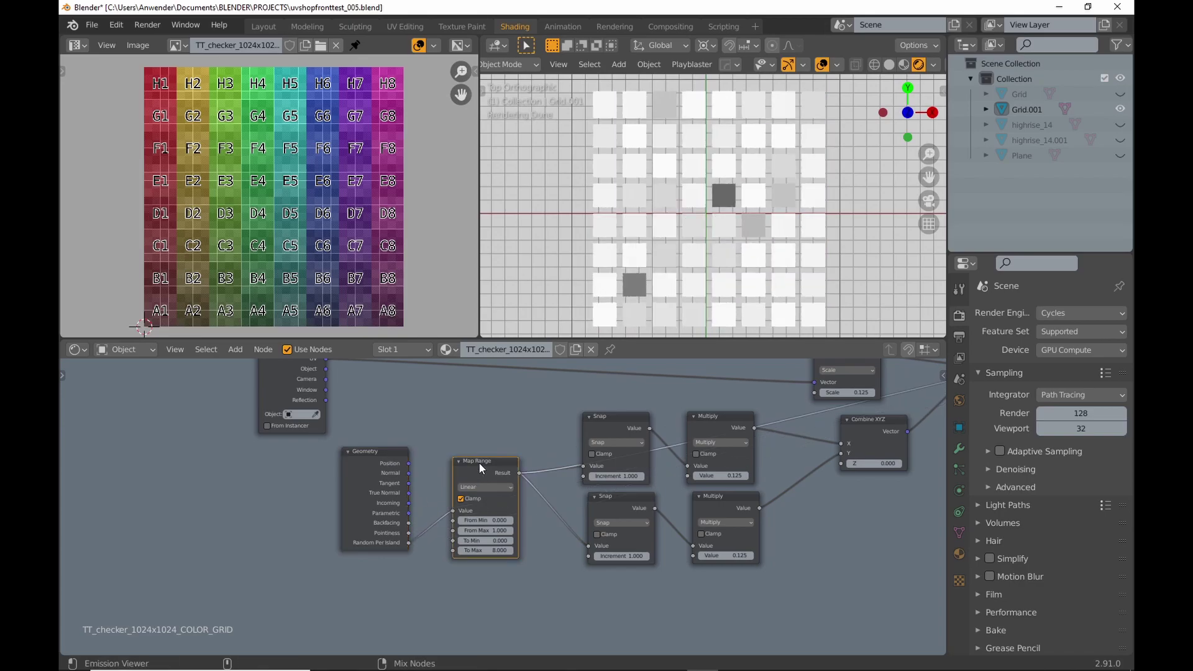
{"action": "left_click", "coordinate": [623, 416], "text": "ctrl+shift"}
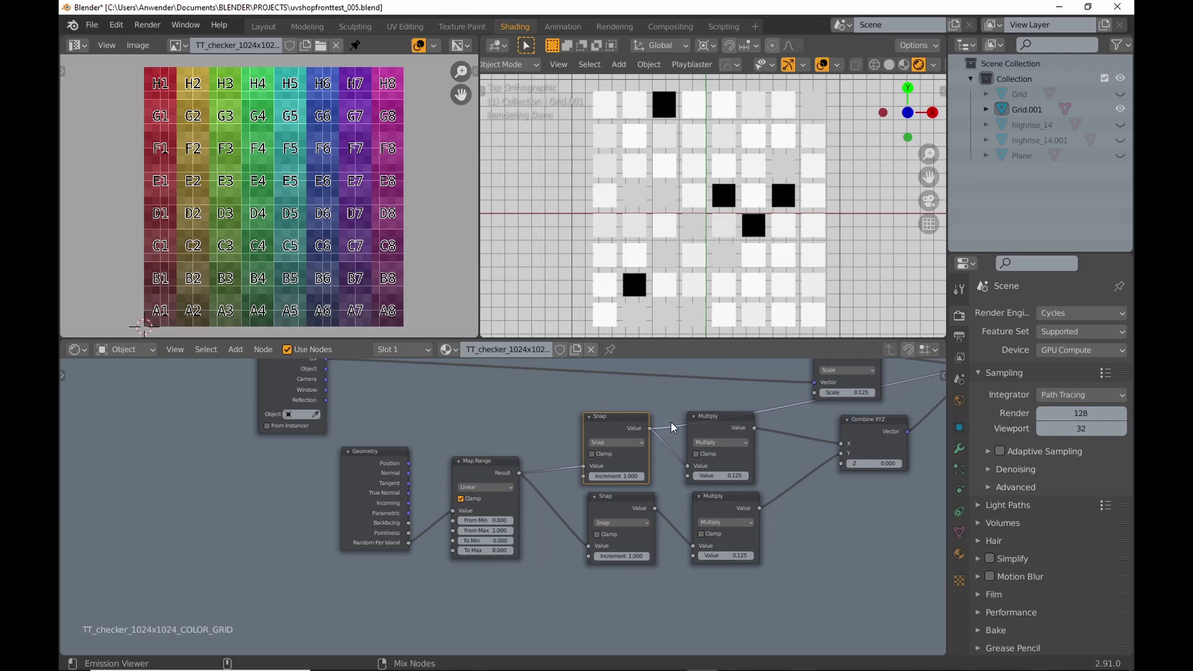
{"action": "left_click", "coordinate": [717, 416], "text": "ctrl+shift"}
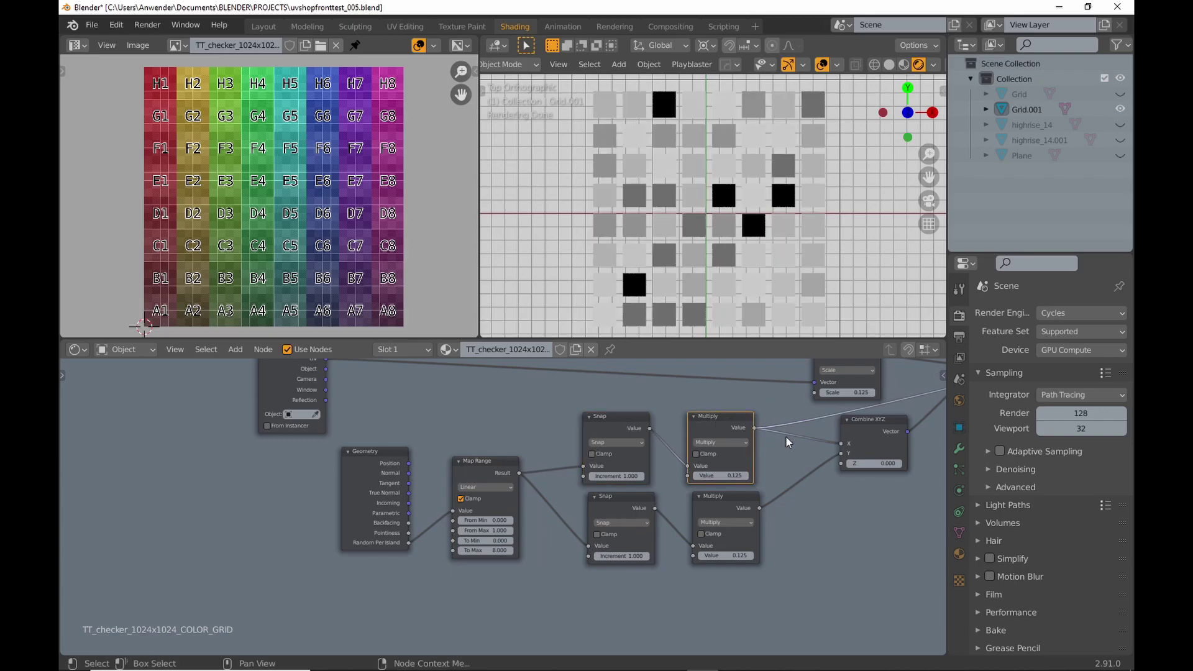
Step: Preview the checker image texture's output on the grid
{"action": "scroll", "coordinate": [783, 441], "scroll_direction": "down", "scroll_amount": 4}
{"action": "middle_click_drag", "start_coordinate": [782, 441], "coordinate": [394, 510]}
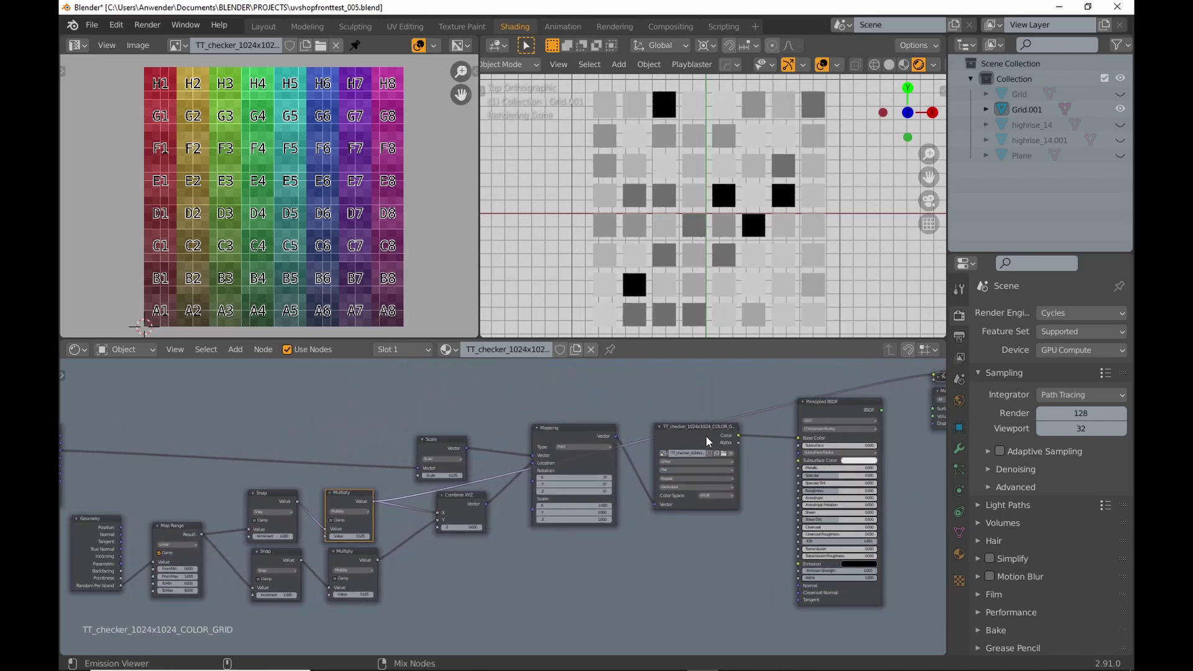
{"action": "left_click", "coordinate": [706, 429], "text": "ctrl+shift"}
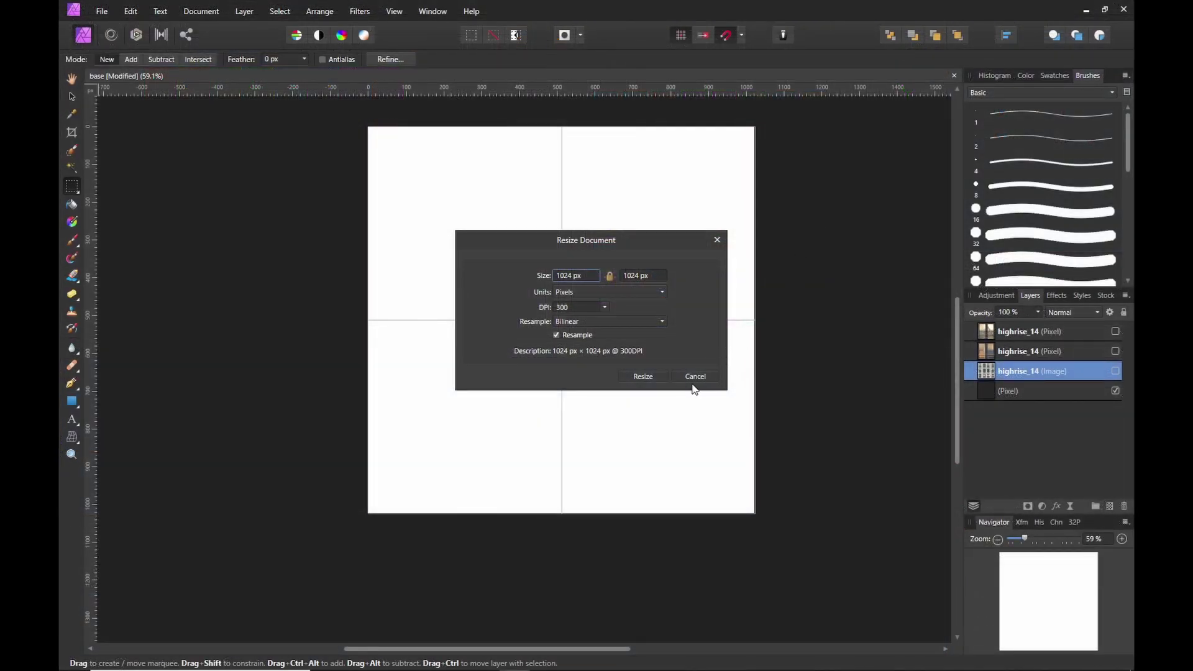
Step: Apply the 1024 px document resize, show the highrise facade layer, and marquee its middle window
{"action": "left_click", "coordinate": [646, 380]}
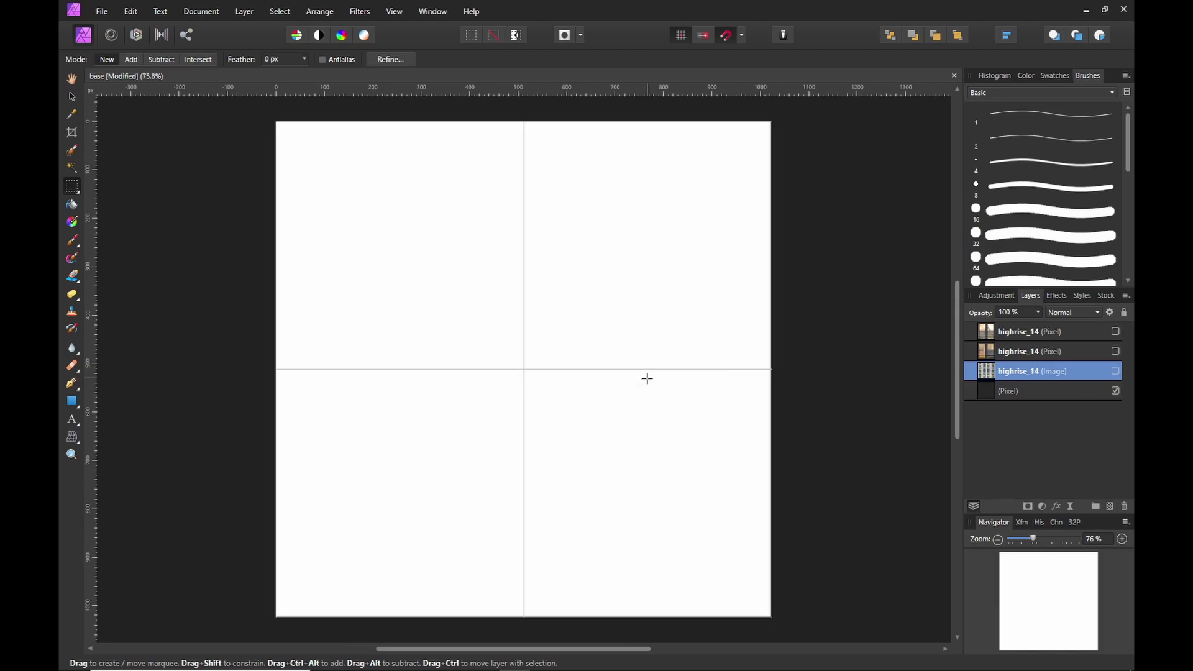
{"action": "scroll", "coordinate": [646, 378], "scroll_direction": "down", "scroll_amount": 2, "text": "ctrl"}
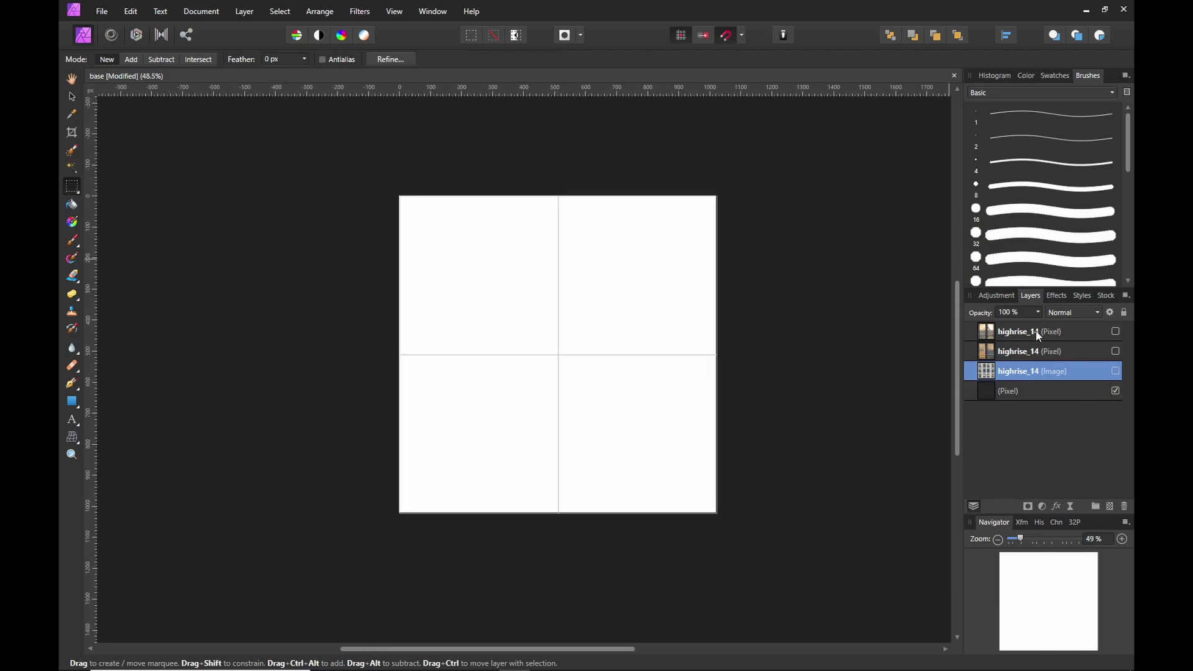
{"action": "left_click", "coordinate": [1114, 371]}
{"action": "scroll", "coordinate": [566, 332], "scroll_direction": "up", "scroll_amount": 6, "text": "ctrl"}
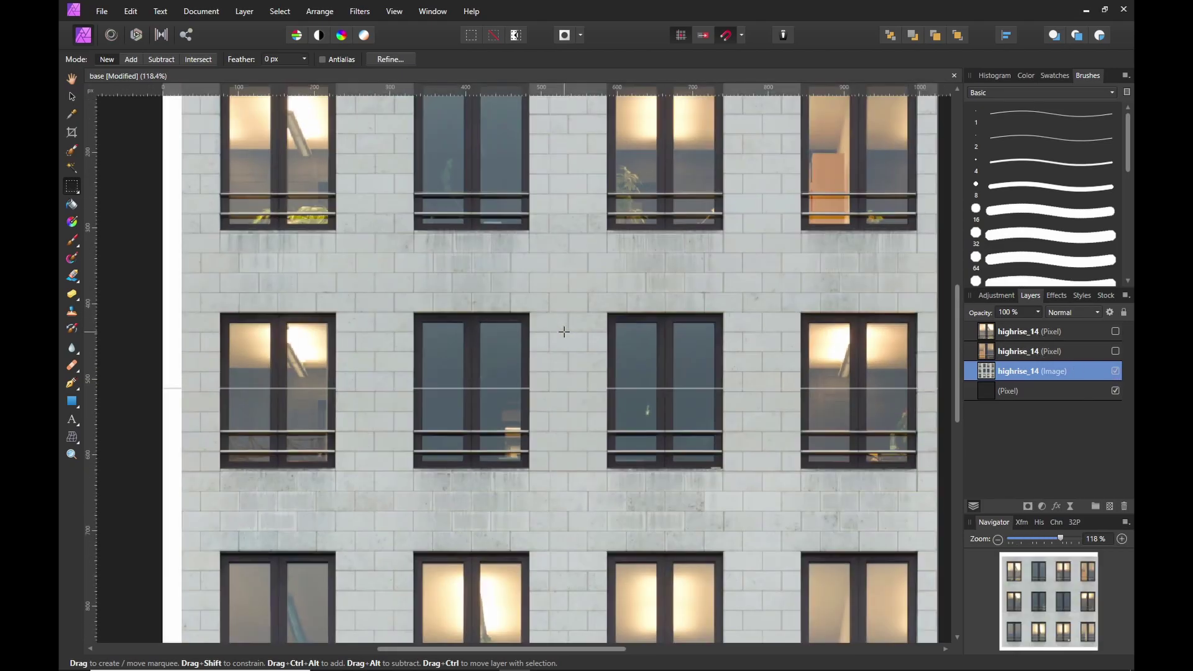
{"action": "left_click_drag", "start_coordinate": [330, 304], "coordinate": [510, 544]}
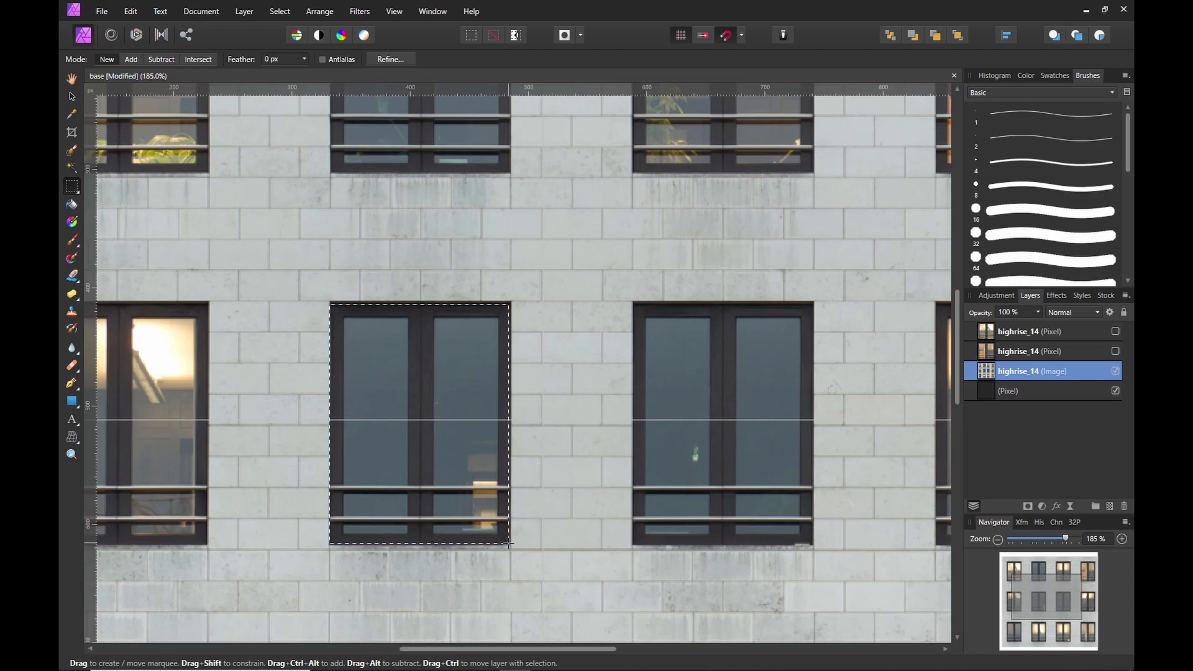
{"action": "scroll", "coordinate": [540, 417], "scroll_direction": "down", "scroll_amount": 5, "text": "ctrl"}
Step: Cut the window onto its own layer by duplicating, inverting the selection and deleting the surroundings
{"action": "key", "text": "ctrl+j"}
{"action": "key", "text": "ctrl+shift+i"}
{"action": "key", "text": "e"}
{"action": "key", "text": "Delete"}
{"action": "left_click", "coordinate": [72, 97]}
{"action": "key", "text": "ctrl+d"}
Step: Move and enlarge the window tile to fill the upper-right quadrant
{"action": "mouse_move", "coordinate": [521, 405]}
{"action": "left_mouse_down"}
{"action": "mouse_move", "coordinate": [425, 416]}
{"action": "mouse_move", "coordinate": [581, 236]}
{"action": "left_mouse_up"}
{"action": "left_click_drag", "start_coordinate": [601, 298], "coordinate": [692, 419]}
{"action": "left_click_drag", "start_coordinate": [691, 319], "coordinate": [739, 319]}
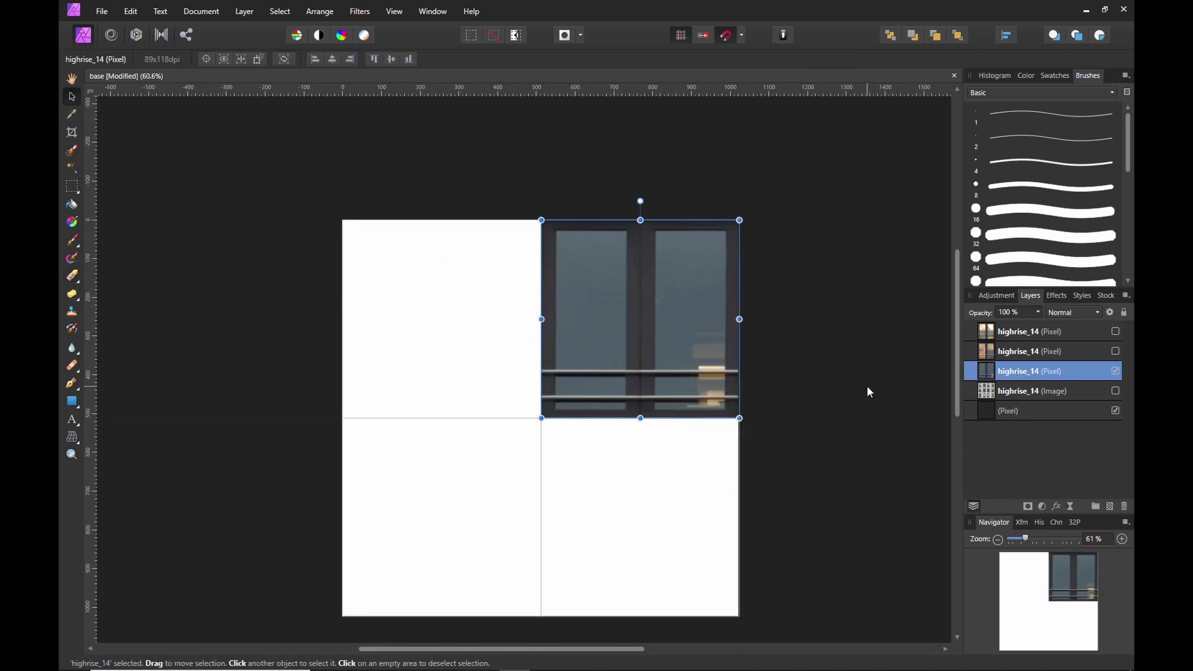
Step: Show the remaining window tile layers and reposition the small window tile
{"action": "left_click", "coordinate": [1115, 351]}
{"action": "left_click", "coordinate": [1115, 331]}
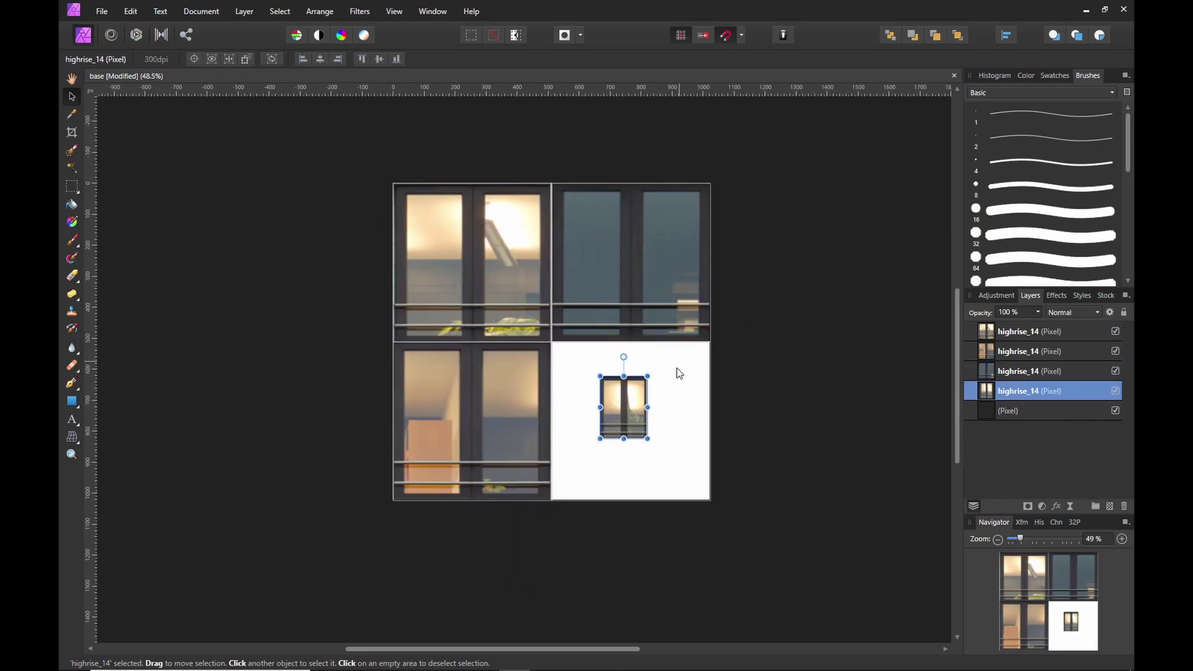
{"action": "left_click_drag", "start_coordinate": [639, 425], "coordinate": [711, 501]}
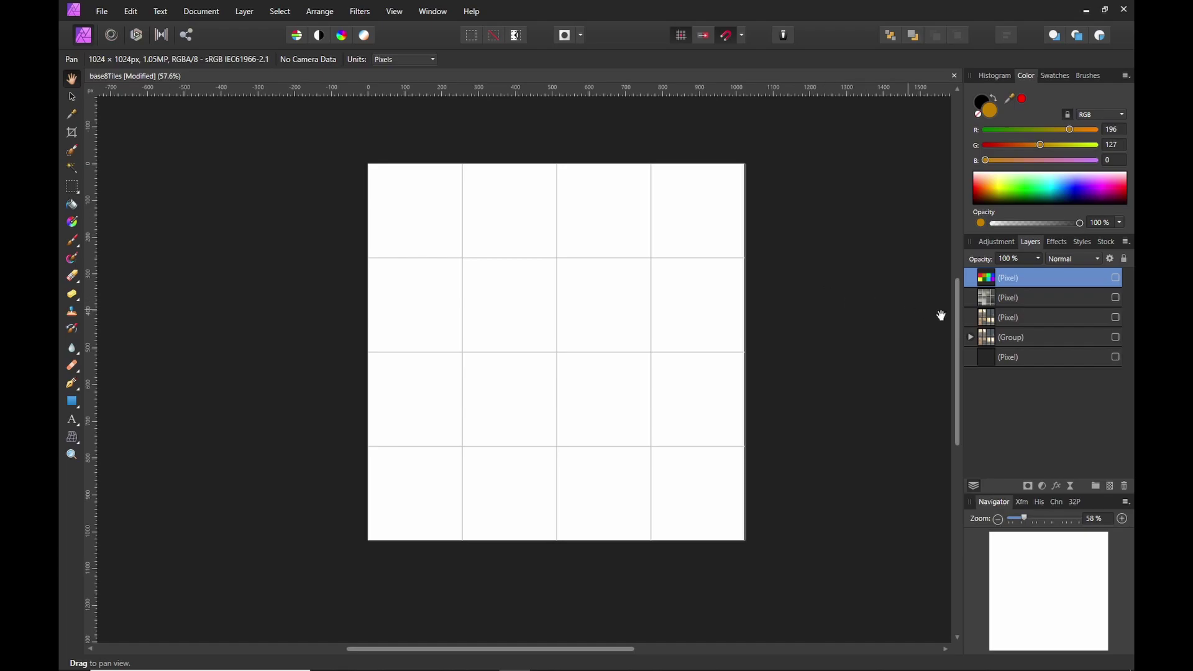
Step: Show the top-left and top-right window tile layers and the coloured squares layer in the atlas
{"action": "left_click", "coordinate": [1116, 337]}
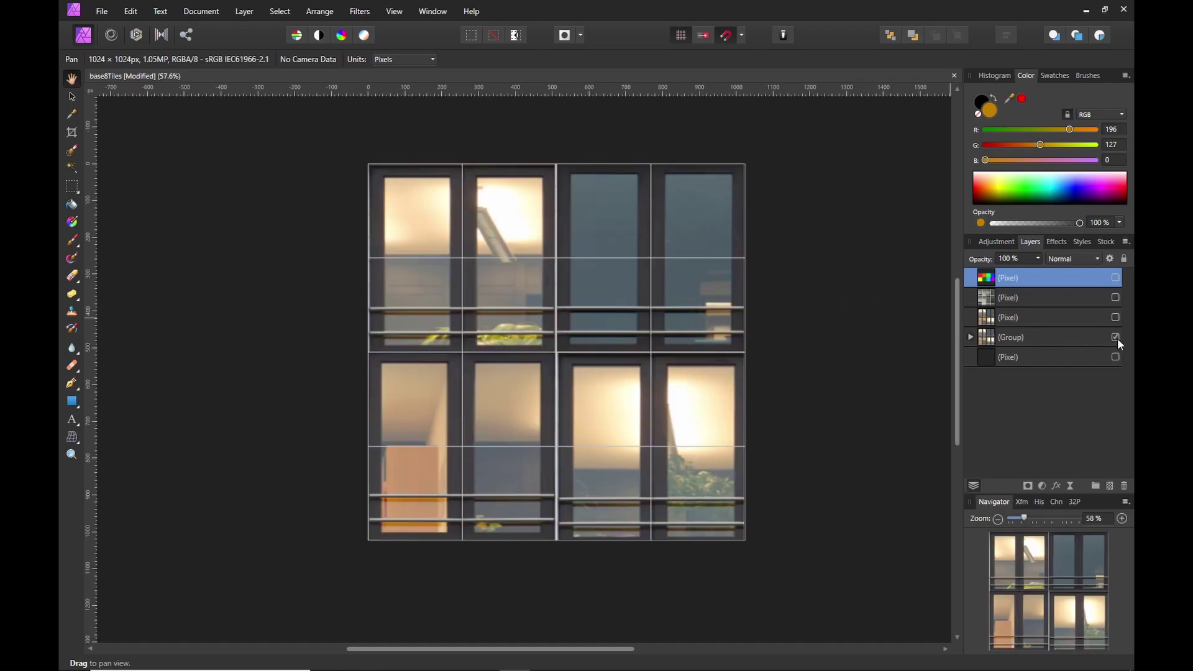
{"action": "left_click", "coordinate": [1115, 338]}
{"action": "left_click", "coordinate": [1115, 317]}
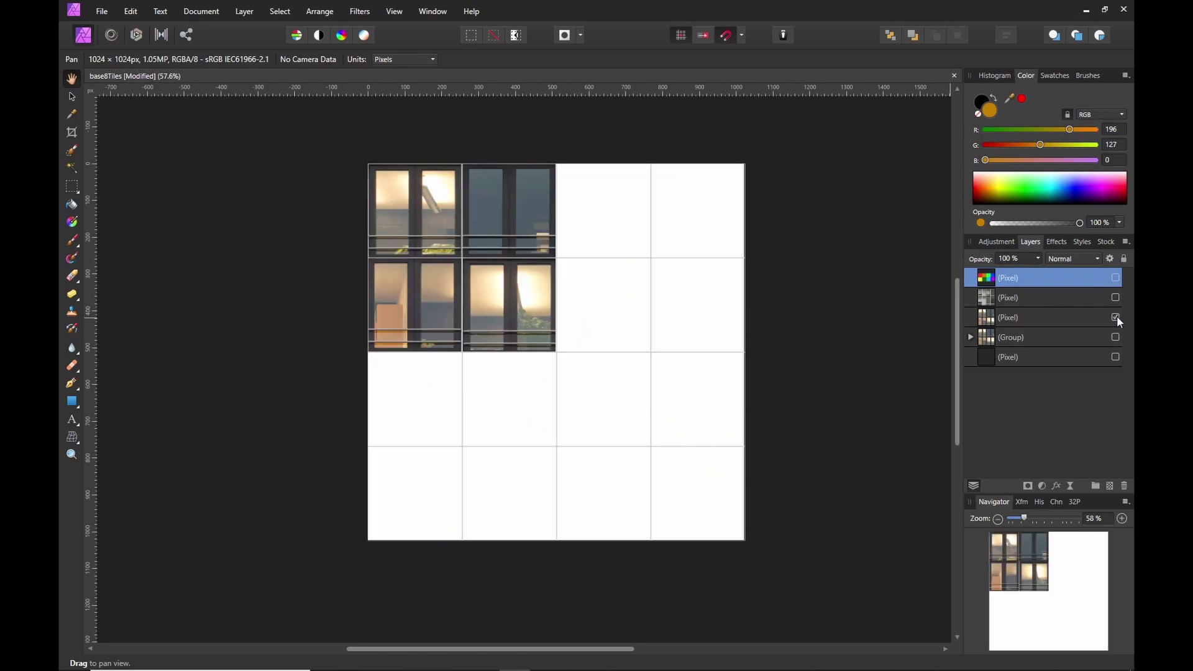
{"action": "left_click", "coordinate": [1115, 297]}
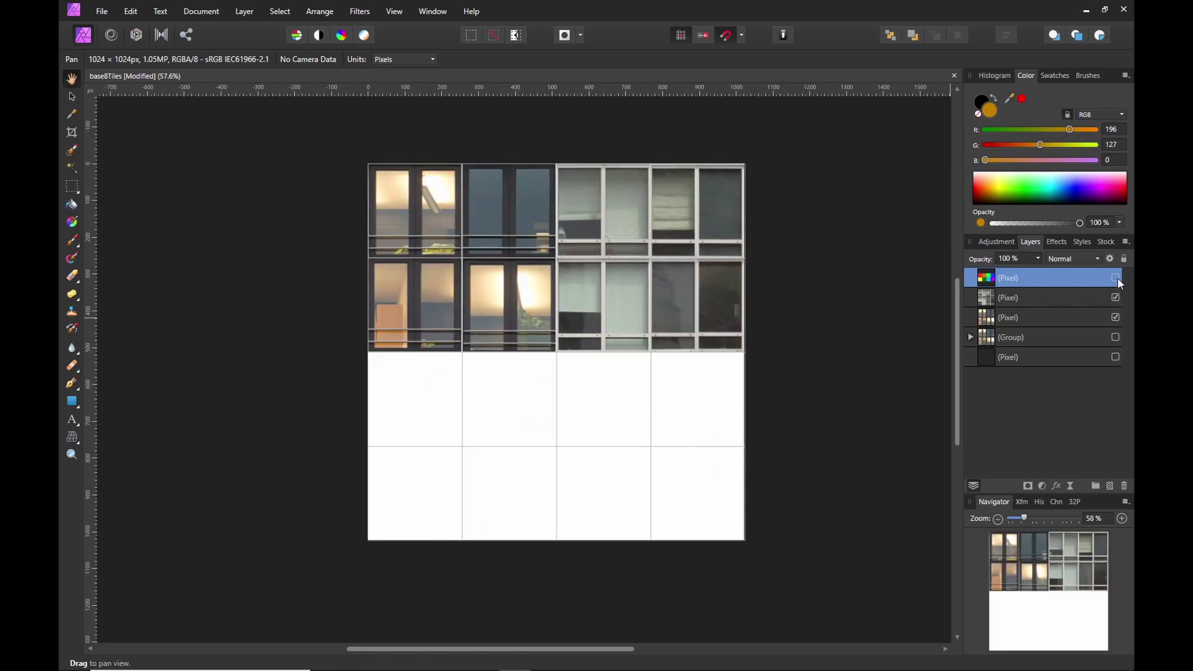
{"action": "left_click", "coordinate": [1116, 278]}
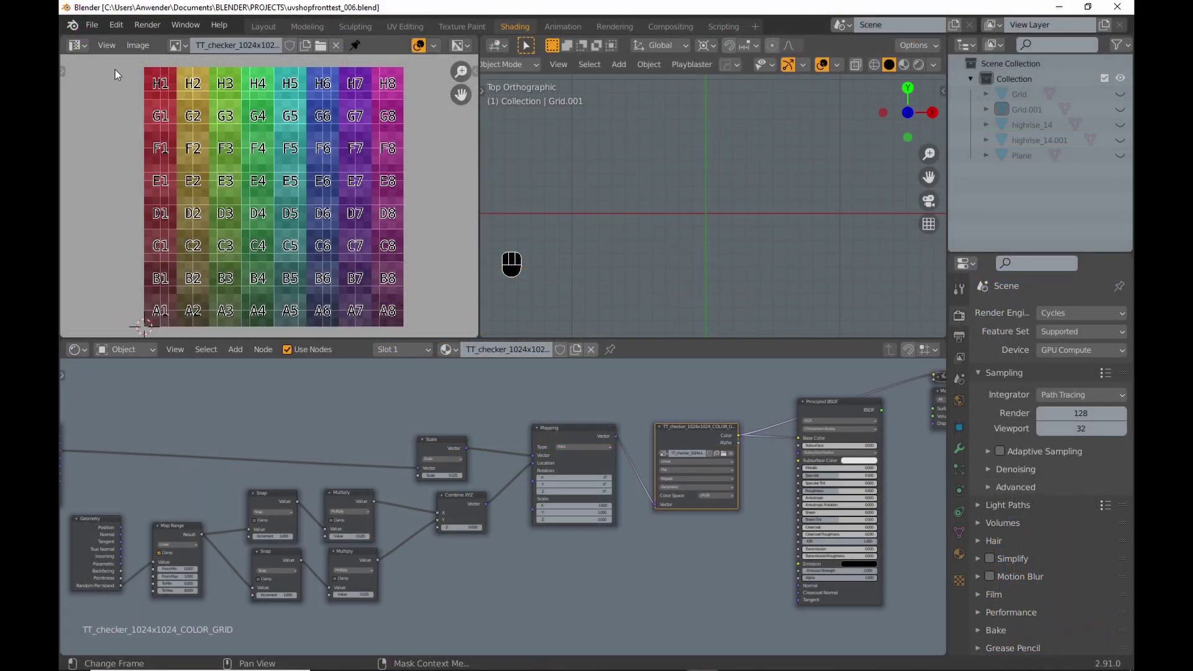
Step: In Blender, start Import Images as Planes and browse into City > CityTutorial
{"action": "left_click", "coordinate": [92, 24]}
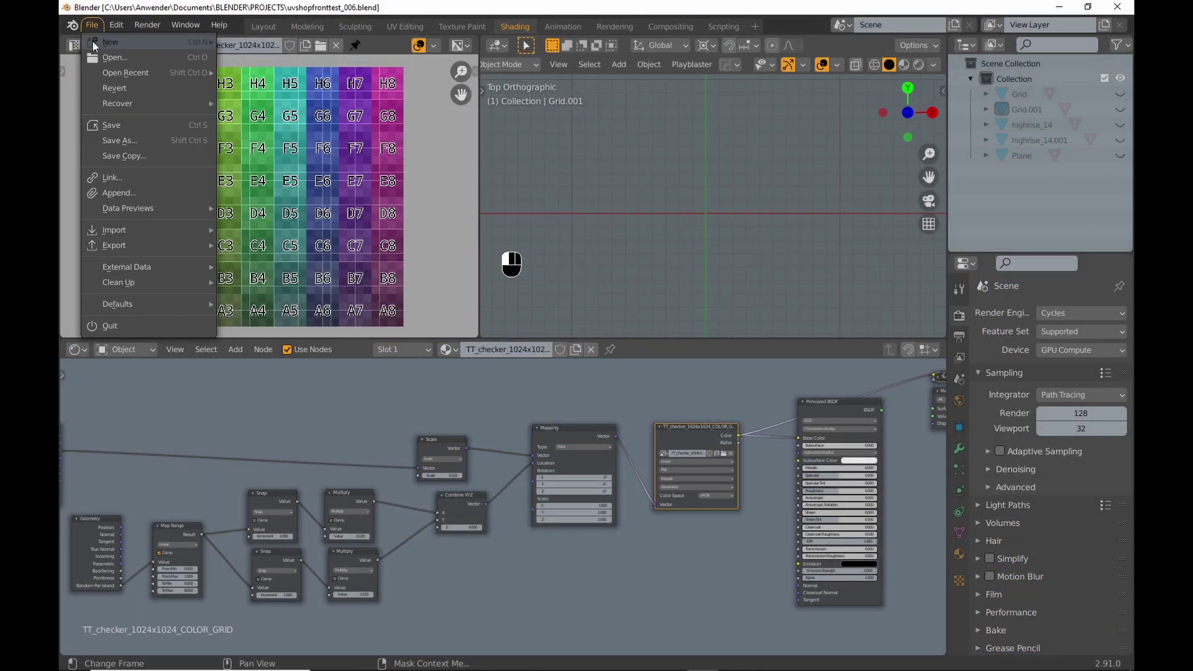
{"action": "mouse_move", "coordinate": [146, 233]}
{"action": "left_click", "coordinate": [297, 381]}
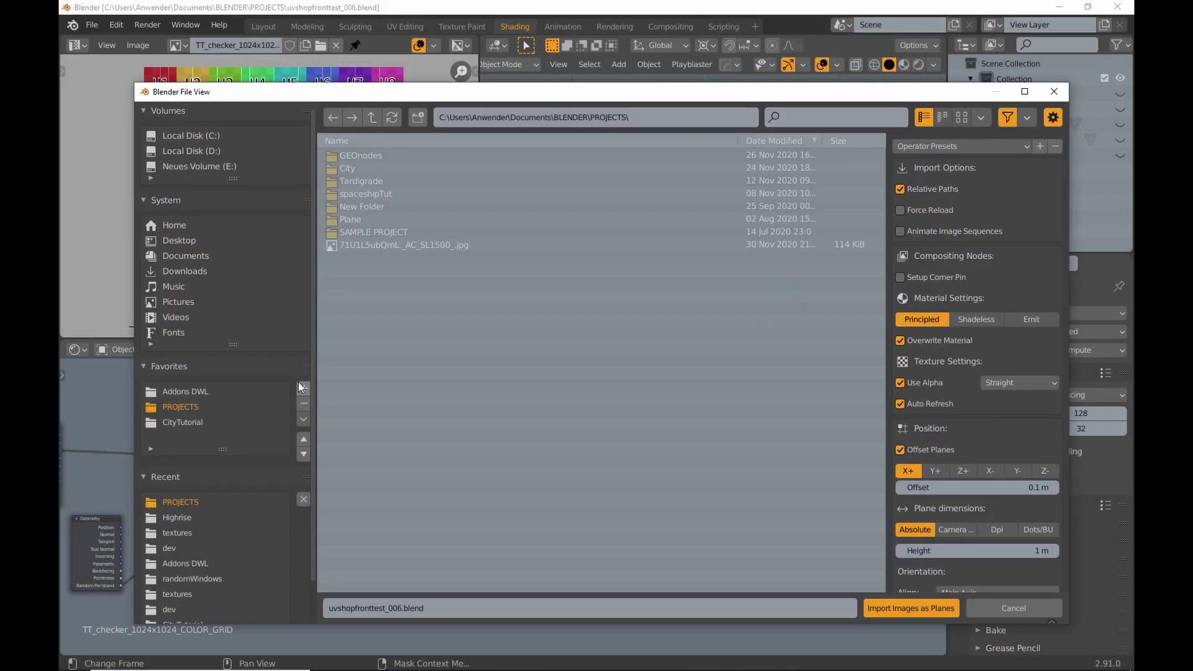
{"action": "double_click", "coordinate": [364, 165]}
{"action": "double_click", "coordinate": [368, 156]}
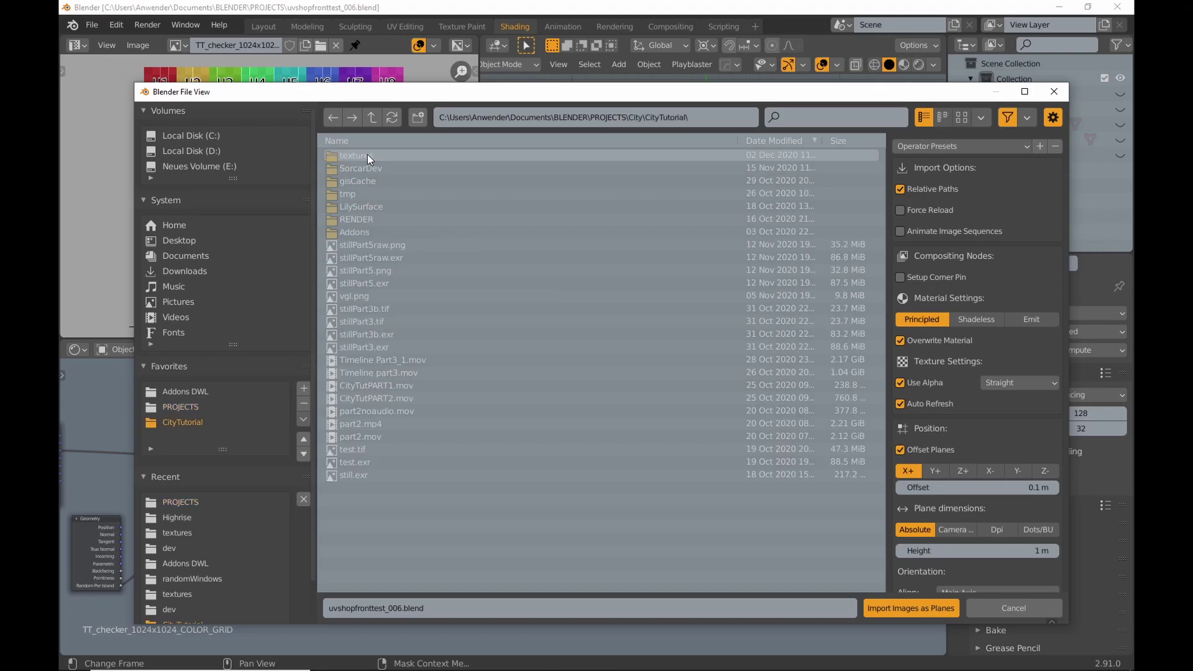
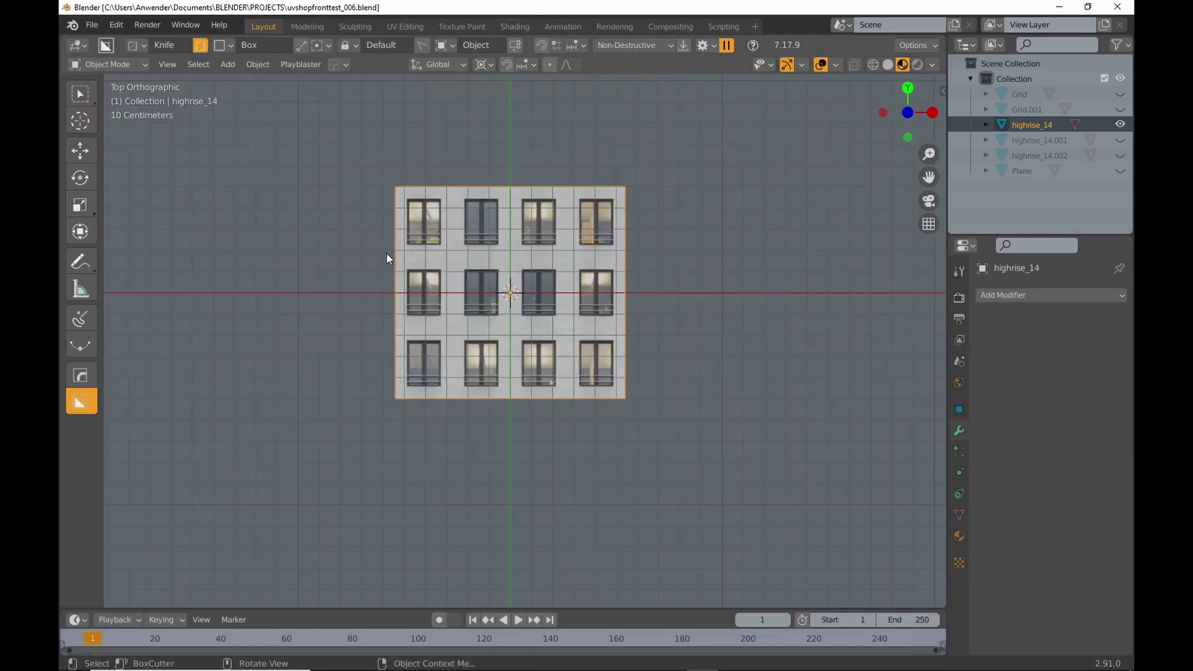
Step: Cut outlines for the top row of four windows with a BoxCutter box arrayed across the row
{"action": "middle_click_drag", "start_coordinate": [440, 209], "coordinate": [502, 227], "text": "shift"}
{"action": "key", "text": "d"}
{"action": "left_click", "coordinate": [244, 239]}
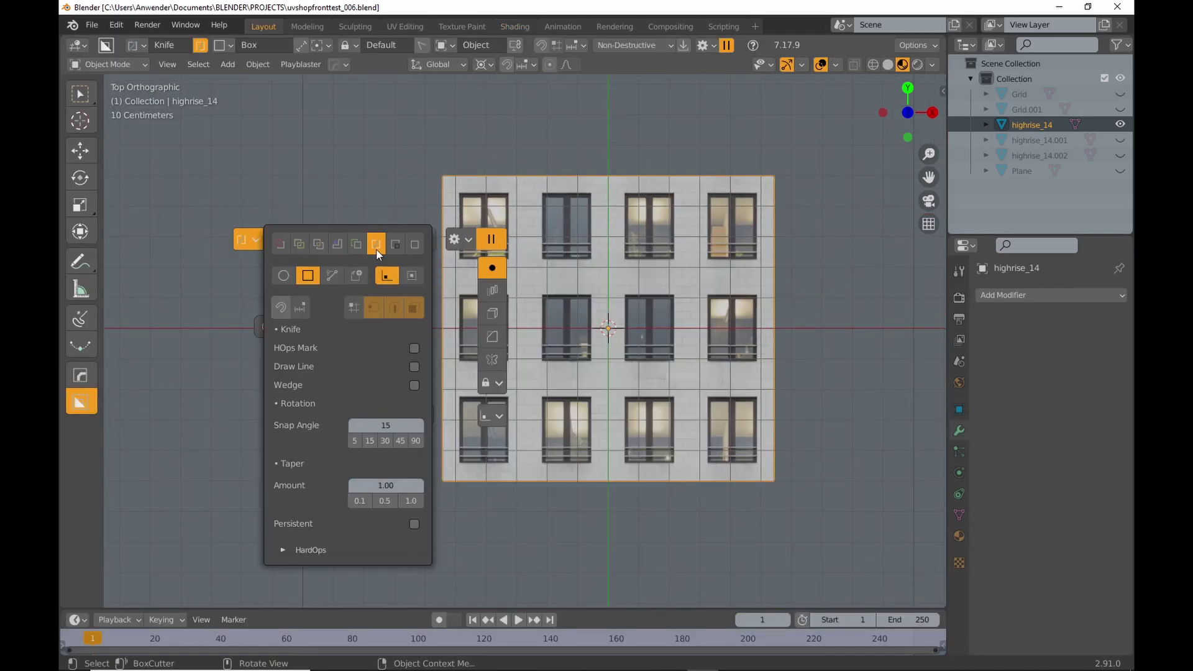
{"action": "scroll", "coordinate": [472, 280], "scroll_direction": "up", "scroll_amount": 2}
{"action": "middle_click_drag", "start_coordinate": [495, 259], "coordinate": [405, 232], "text": "shift"}
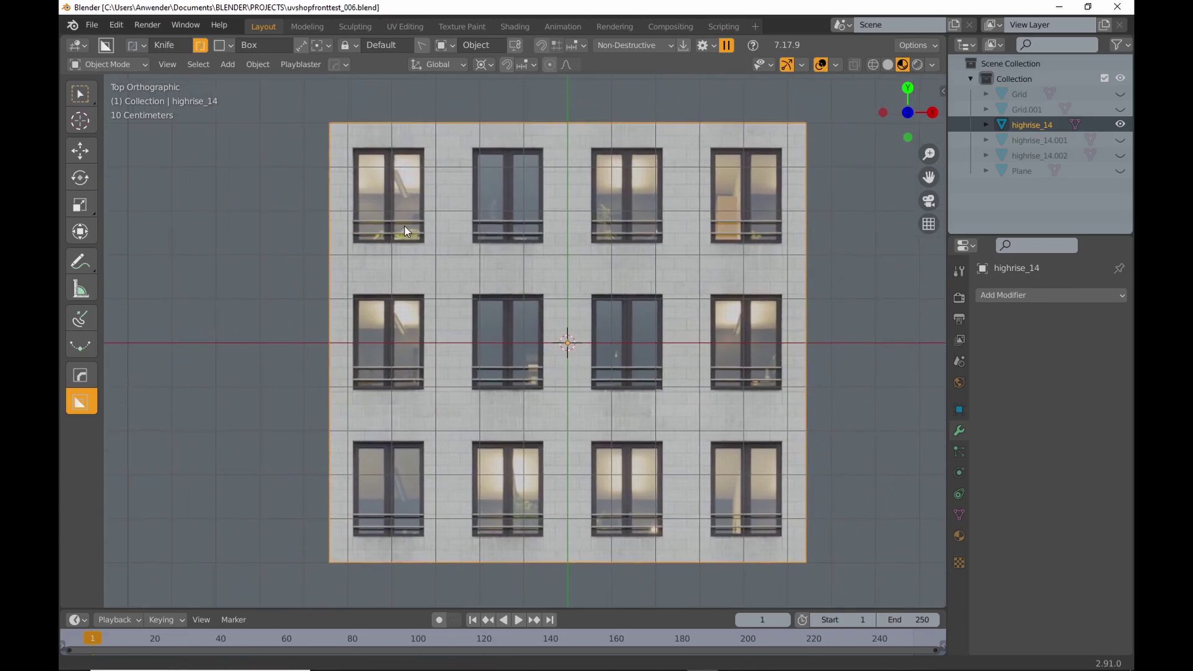
{"action": "left_click_drag", "start_coordinate": [355, 154], "coordinate": [449, 240]}
{"action": "key", "text": "v"}
{"action": "key", "text": "Tab"}
{"action": "middle_click_drag", "start_coordinate": [449, 241], "coordinate": [582, 168]}
{"action": "left_click_drag", "start_coordinate": [403, 316], "coordinate": [400, 325]}
{"action": "left_click", "coordinate": [400, 328]}
{"action": "middle_click_drag", "start_coordinate": [565, 256], "coordinate": [485, 330]}
{"action": "key", "text": "KP_7"}
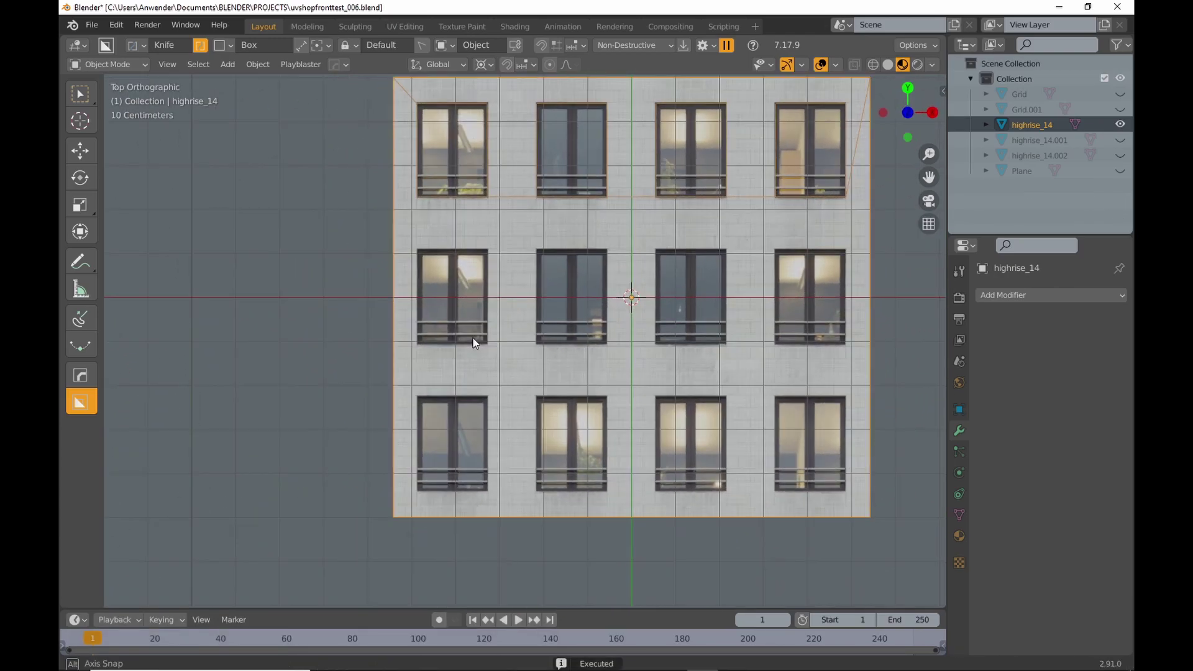
Step: Cut outlines for the middle row of windows with an arrayed cutter
{"action": "left_click_drag", "start_coordinate": [416, 250], "coordinate": [401, 333]}
{"action": "key", "text": "v"}
{"action": "middle_click_drag", "start_coordinate": [401, 333], "coordinate": [479, 383]}
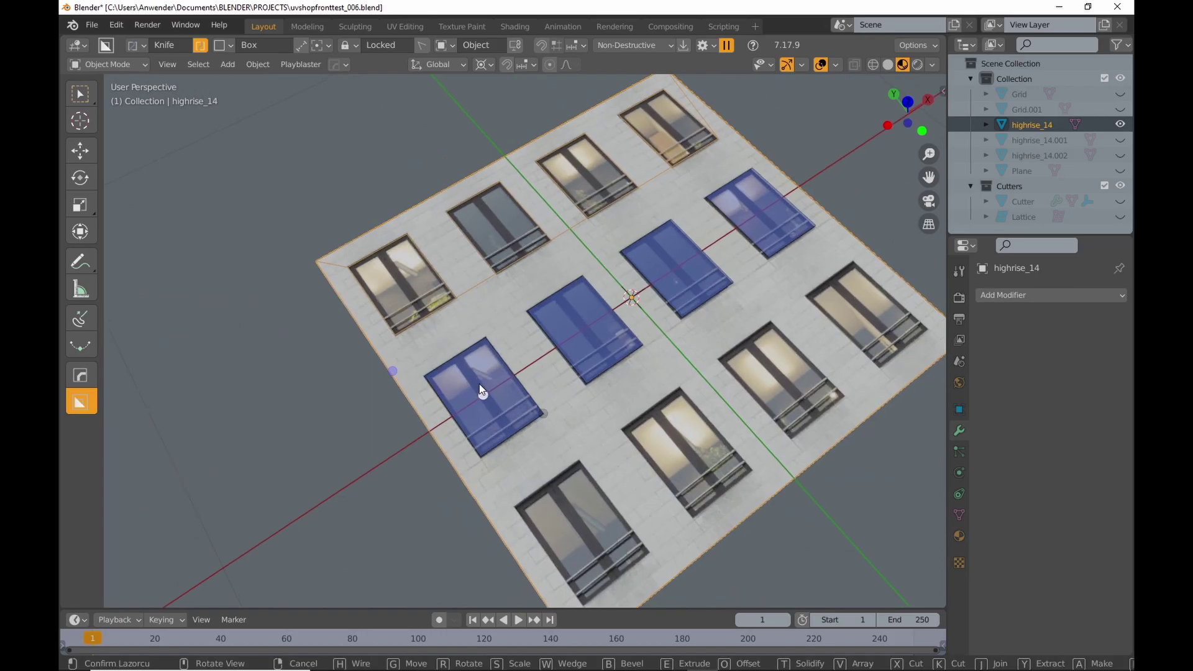
{"action": "left_click", "coordinate": [483, 401]}
{"action": "key", "text": "KP_7"}
Step: Cut outlines for the bottom row of windows with an arrayed cutter
{"action": "middle_click_drag", "start_coordinate": [524, 312], "coordinate": [477, 236], "text": "shift"}
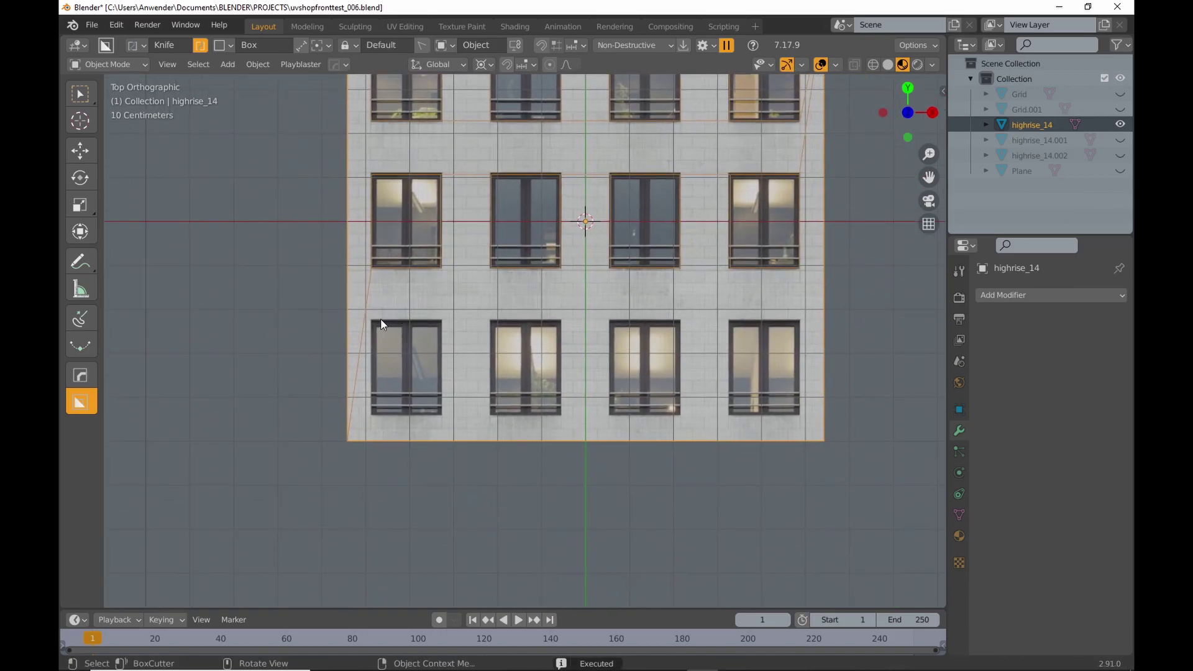
{"action": "mouse_move", "coordinate": [371, 320]}
{"action": "left_mouse_down"}
{"action": "mouse_move", "coordinate": [441, 413]}
{"action": "mouse_move", "coordinate": [389, 405]}
{"action": "mouse_move", "coordinate": [412, 405]}
{"action": "left_mouse_up"}
{"action": "key", "text": "v"}
{"action": "middle_click_drag", "start_coordinate": [411, 405], "coordinate": [474, 418]}
{"action": "left_click", "coordinate": [472, 416]}
{"action": "key", "text": "KP_7"}
Step: Centre the facade in view and save the blend file
{"action": "middle_click_drag", "start_coordinate": [587, 283], "coordinate": [575, 371], "text": "shift"}
{"action": "key", "text": "ctrl+s"}
{"action": "left_click", "coordinate": [700, 370]}
{"action": "key", "text": "Tab"}
Step: Select all twelve window faces on the facade in face select mode
{"action": "left_click", "coordinate": [758, 326]}
{"action": "left_click", "coordinate": [412, 179]}
{"action": "left_click", "coordinate": [512, 162], "text": "shift"}
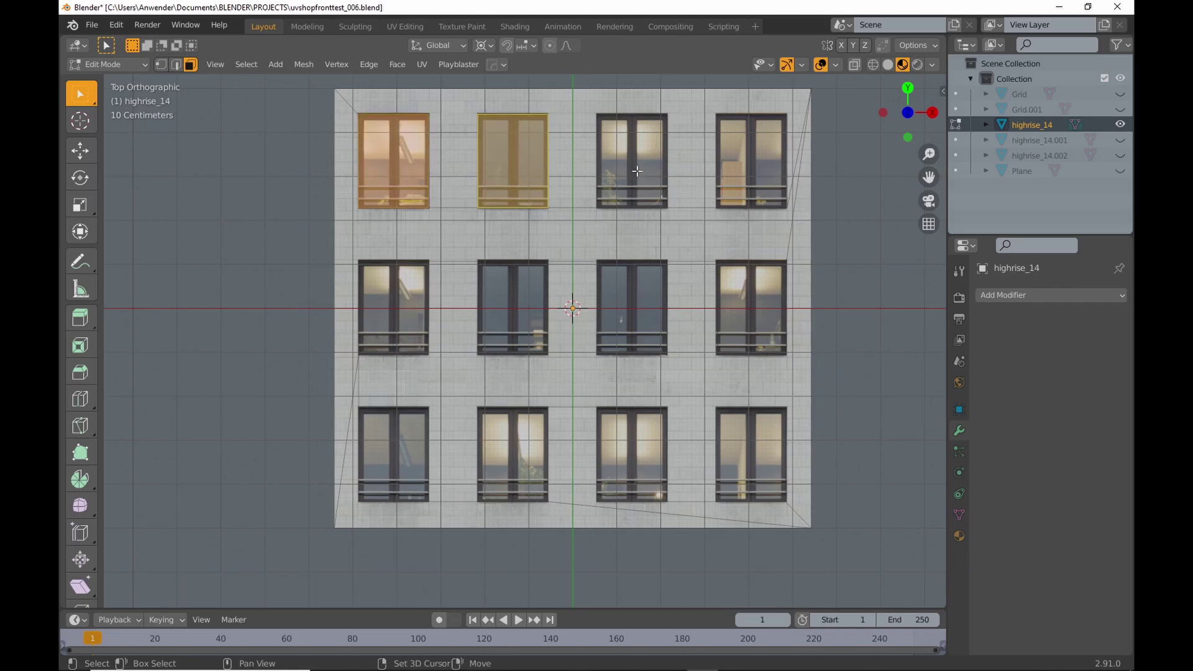
{"action": "left_click", "coordinate": [632, 161], "text": "shift"}
{"action": "left_click", "coordinate": [751, 162], "text": "shift"}
{"action": "left_click", "coordinate": [393, 308], "text": "shift"}
{"action": "left_click", "coordinate": [512, 307], "text": "shift"}
{"action": "left_click", "coordinate": [626, 314], "text": "shift"}
{"action": "left_click", "coordinate": [736, 312], "text": "shift"}
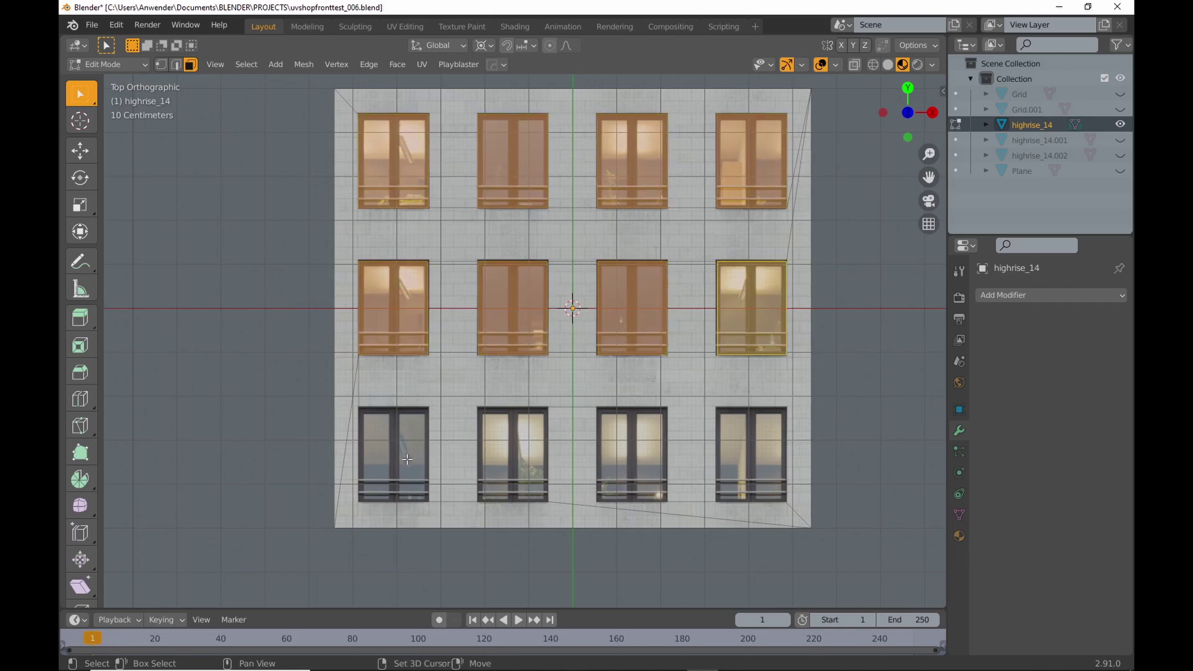
{"action": "left_click", "coordinate": [407, 460], "text": "shift"}
{"action": "left_click", "coordinate": [513, 450], "text": "shift"}
{"action": "left_click", "coordinate": [632, 450], "text": "shift"}
{"action": "left_click", "coordinate": [740, 447], "text": "shift"}
Step: Separate the window faces into the new object highrise_14.003 and hide the highrise_14 wall
{"action": "key", "text": "p"}
{"action": "left_click", "coordinate": [699, 370]}
{"action": "key", "text": "Tab"}
{"action": "left_click", "coordinate": [646, 289]}
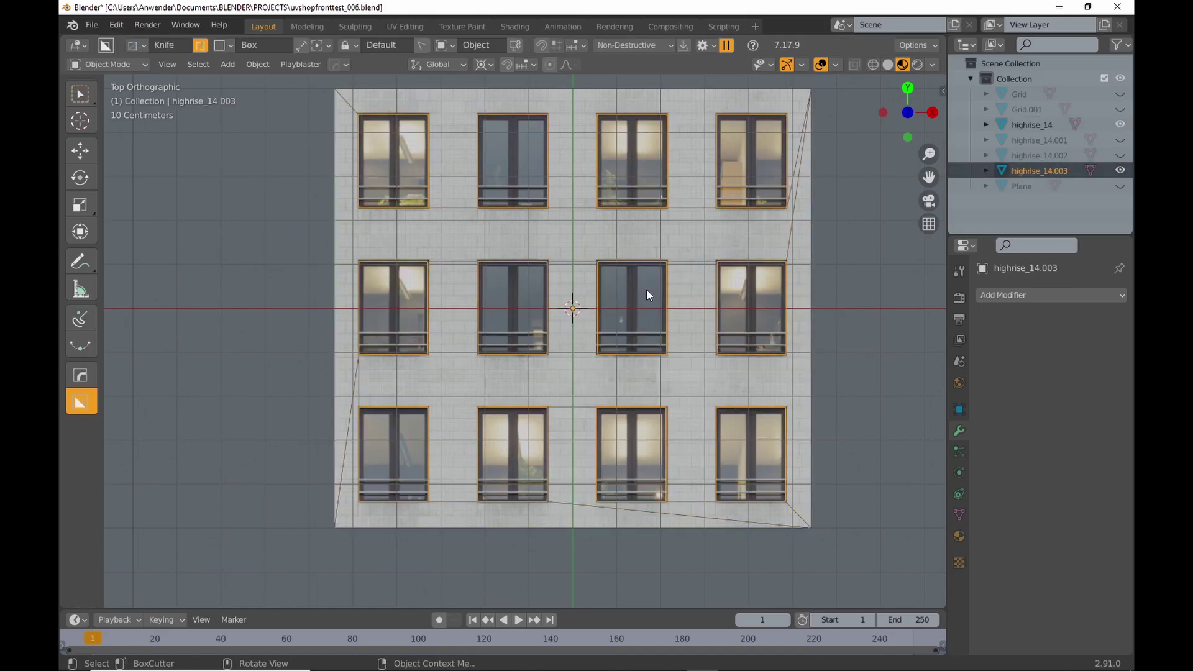
{"action": "left_click", "coordinate": [1120, 125]}
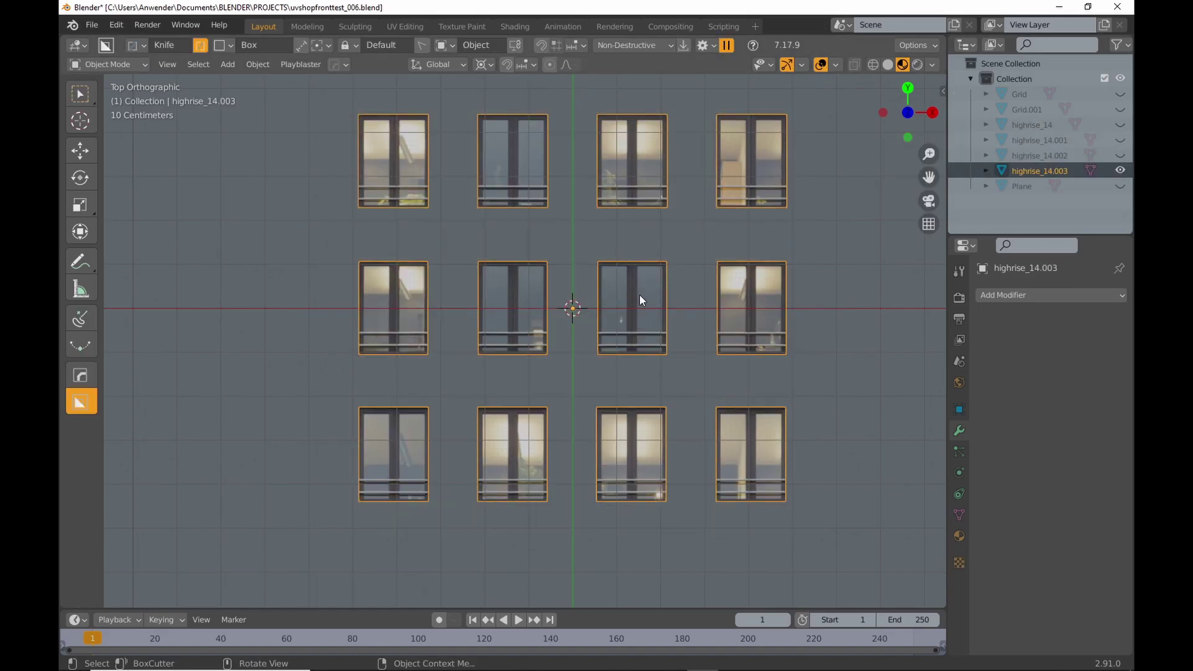
Step: In the Shading workspace, clear the checker image and show all window UVs with island selection
{"action": "left_click", "coordinate": [514, 26]}
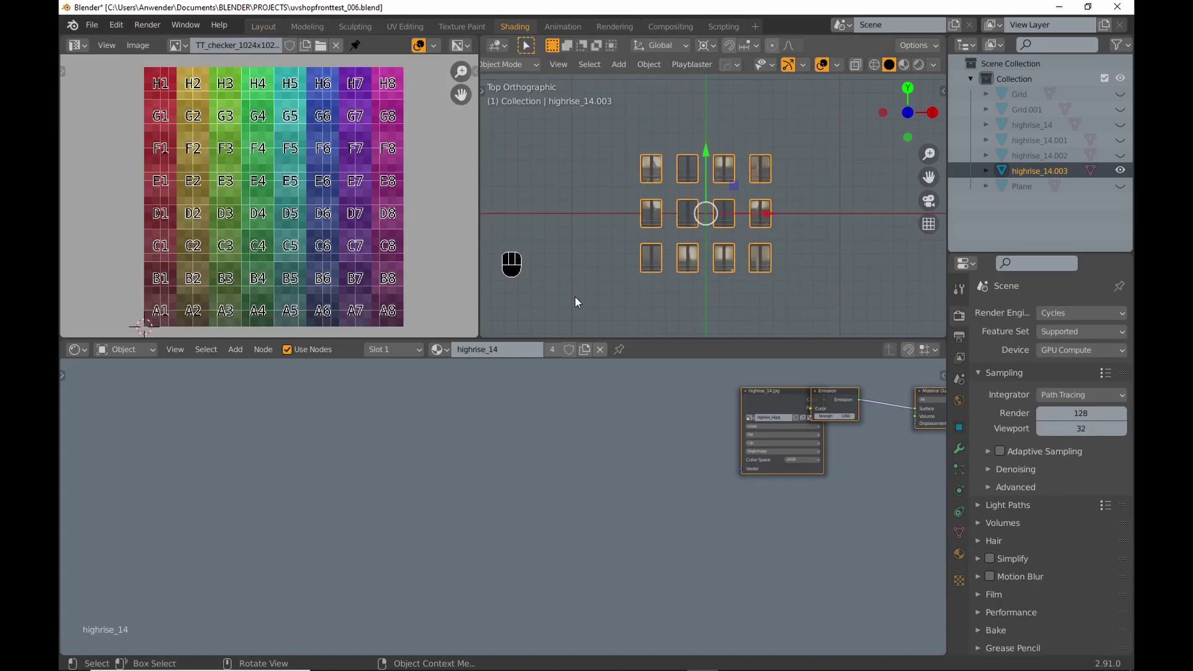
{"action": "middle_click_drag", "start_coordinate": [606, 206], "coordinate": [550, 185], "text": "shift"}
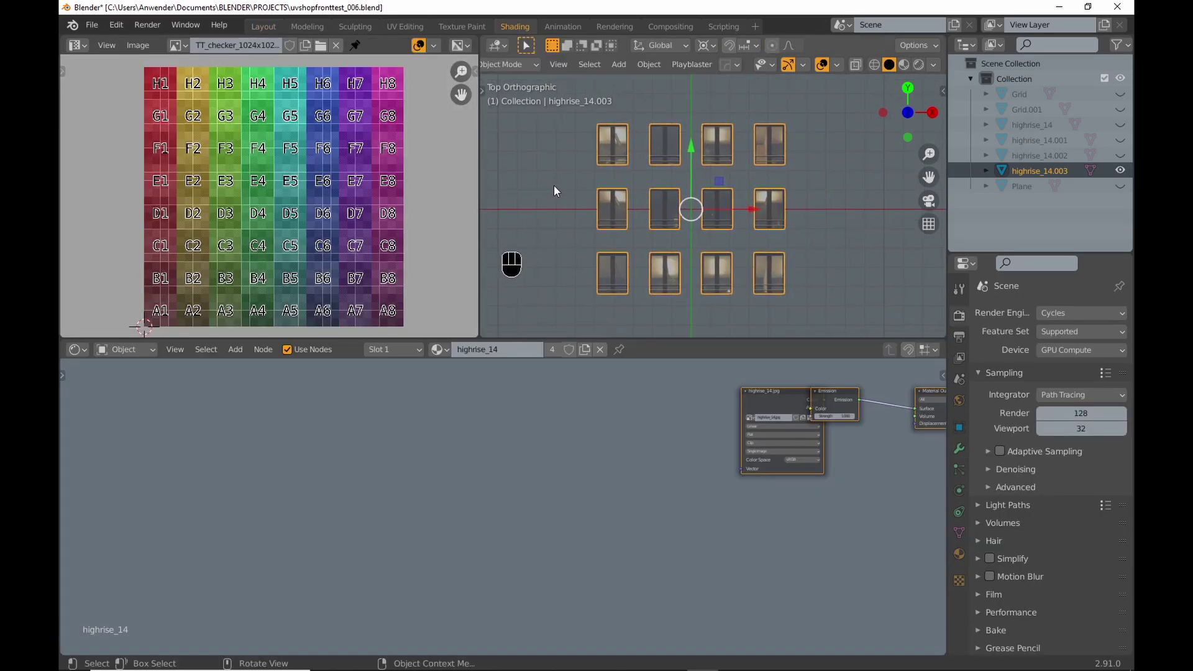
{"action": "left_click", "coordinate": [336, 45]}
{"action": "scroll", "coordinate": [293, 182], "scroll_direction": "up", "scroll_amount": 4}
{"action": "middle_click_drag", "start_coordinate": [294, 186], "coordinate": [370, 190], "text": "shift"}
{"action": "key", "text": "ctrl+Tab"}
{"action": "key", "text": "Tab"}
{"action": "left_click_drag", "start_coordinate": [546, 102], "coordinate": [838, 330]}
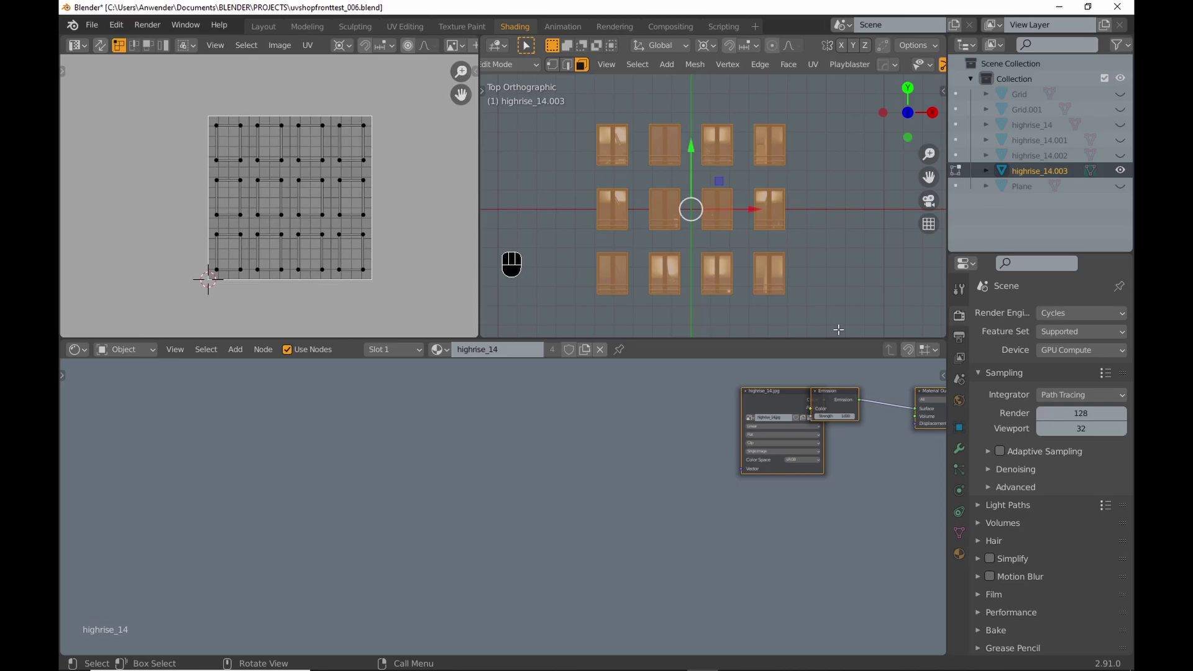
{"action": "left_click", "coordinate": [162, 47]}
Step: Maximize the UV editor and stack all twelve islands in the bottom-left corner with TexTools
{"action": "key", "text": "ctrl+space"}
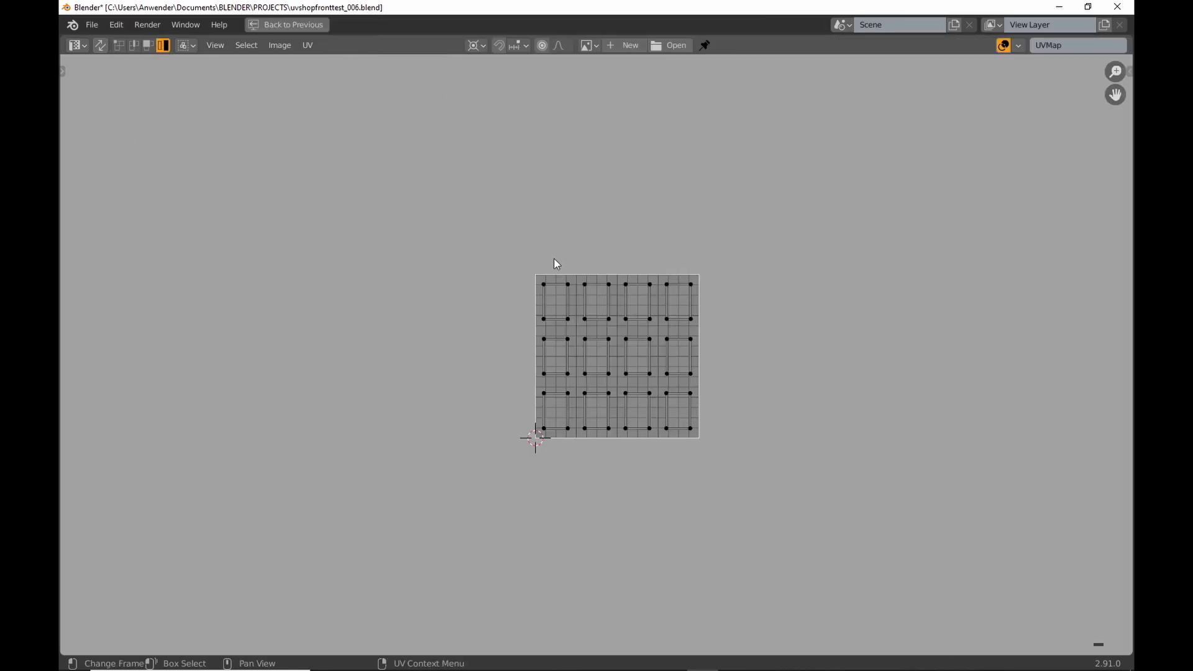
{"action": "key", "text": "n"}
{"action": "key", "text": "b"}
{"action": "left_click_drag", "start_coordinate": [715, 468], "coordinate": [718, 470]}
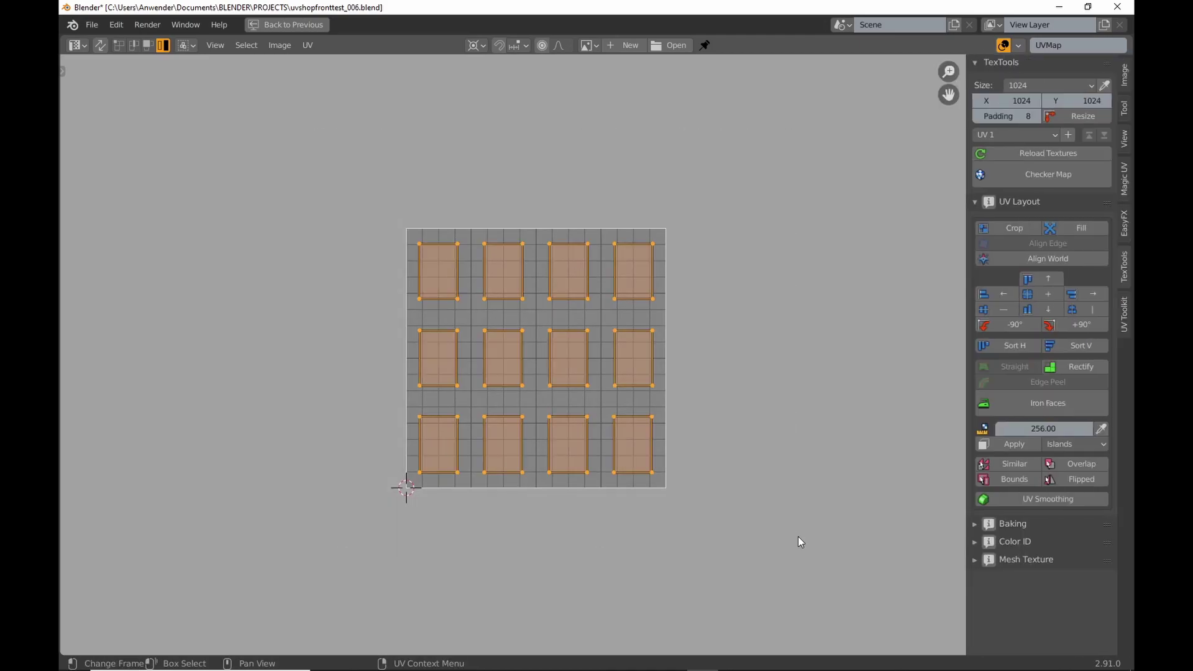
{"action": "left_click", "coordinate": [982, 293]}
{"action": "left_click", "coordinate": [1041, 312]}
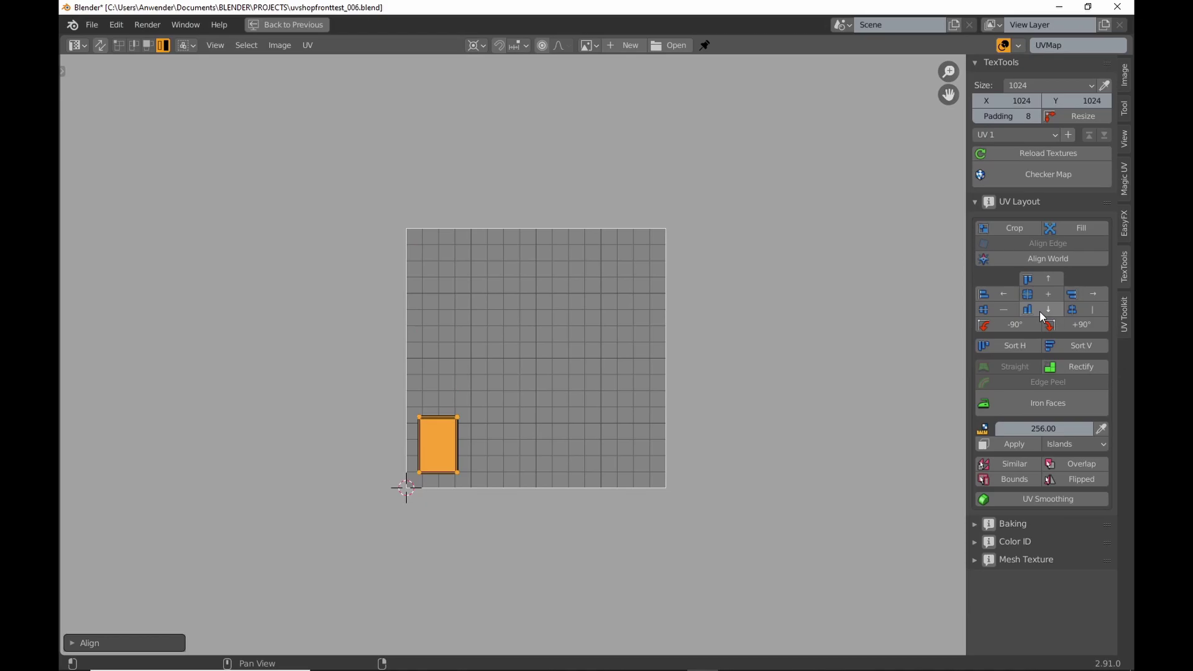
Step: Move the stacked island to the UV square's corner and stretch it to fill the square
{"action": "left_click", "coordinate": [278, 46]}
{"action": "mouse_move", "coordinate": [307, 46]}
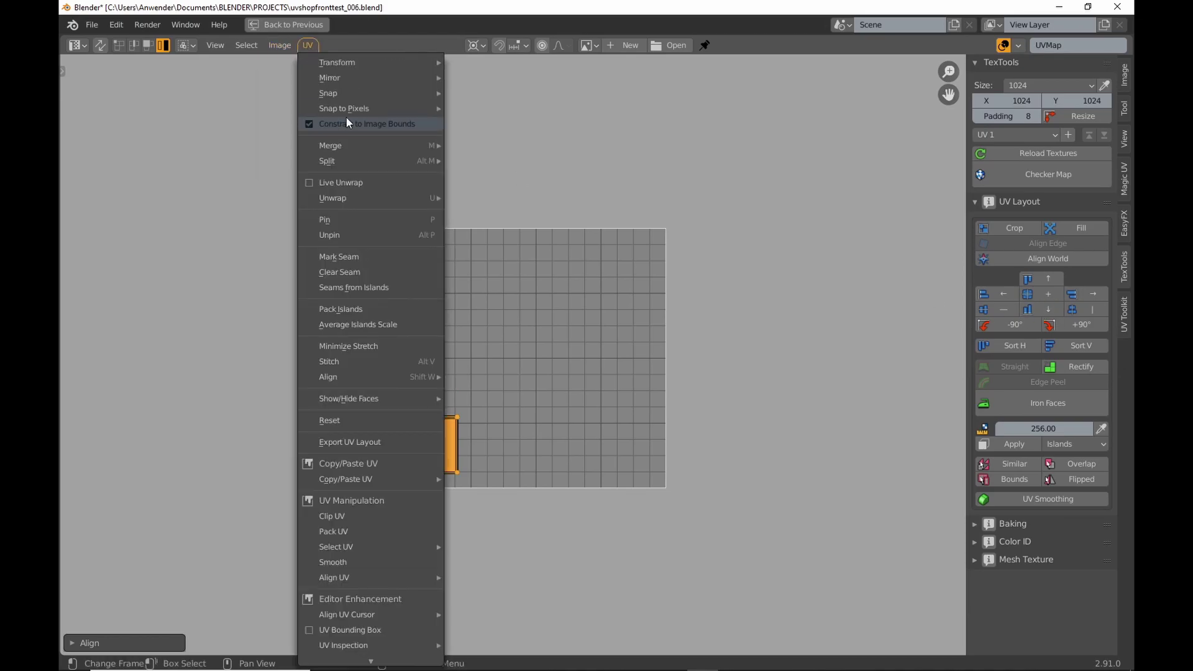
{"action": "left_click", "coordinate": [770, 378]}
{"action": "middle_click_drag", "start_coordinate": [482, 330], "coordinate": [500, 286]}
{"action": "left_click_drag", "start_coordinate": [364, 283], "coordinate": [605, 493]}
{"action": "key", "text": "g"}
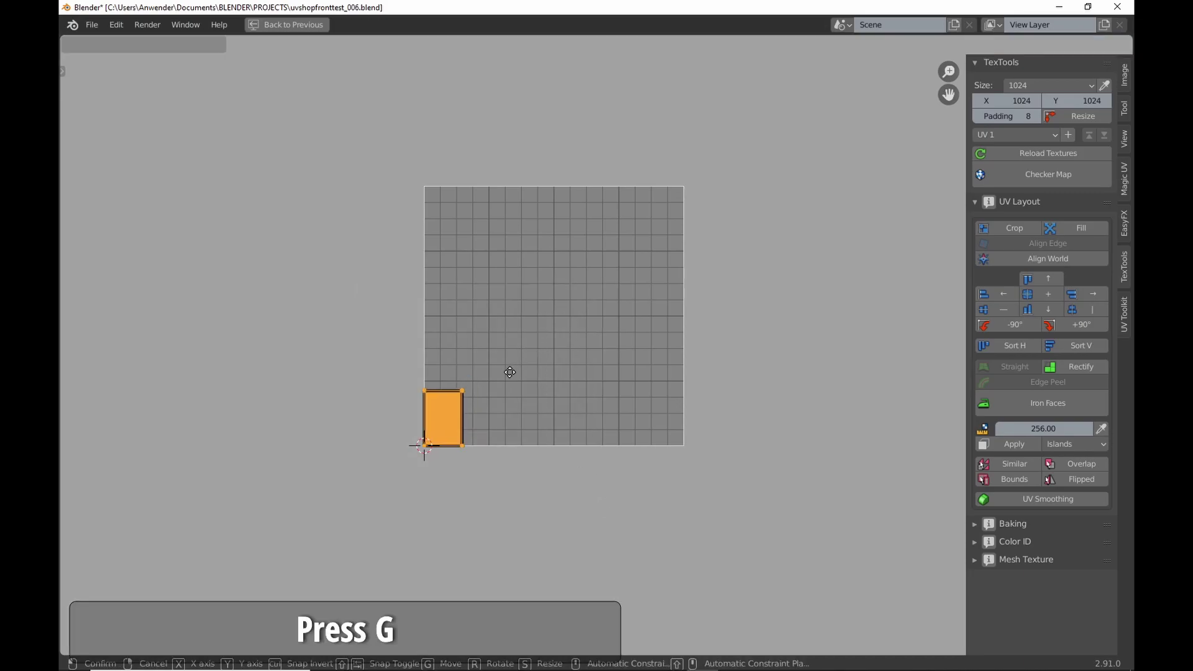
{"action": "left_click", "coordinate": [509, 370]}
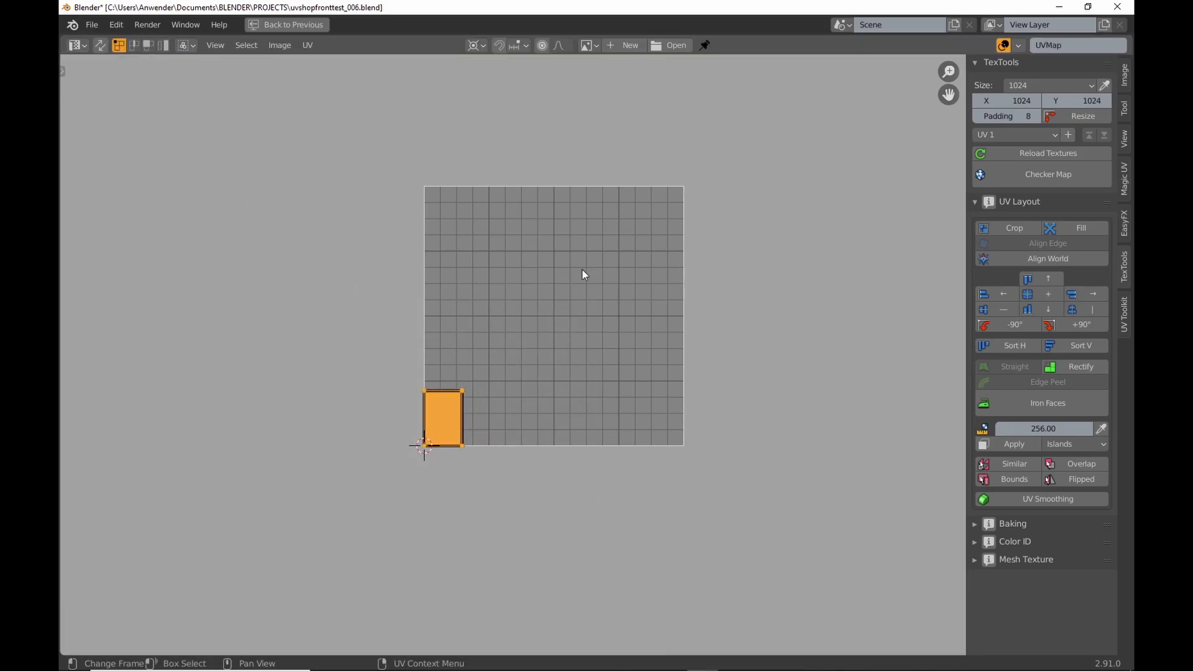
{"action": "left_click", "coordinate": [1084, 228]}
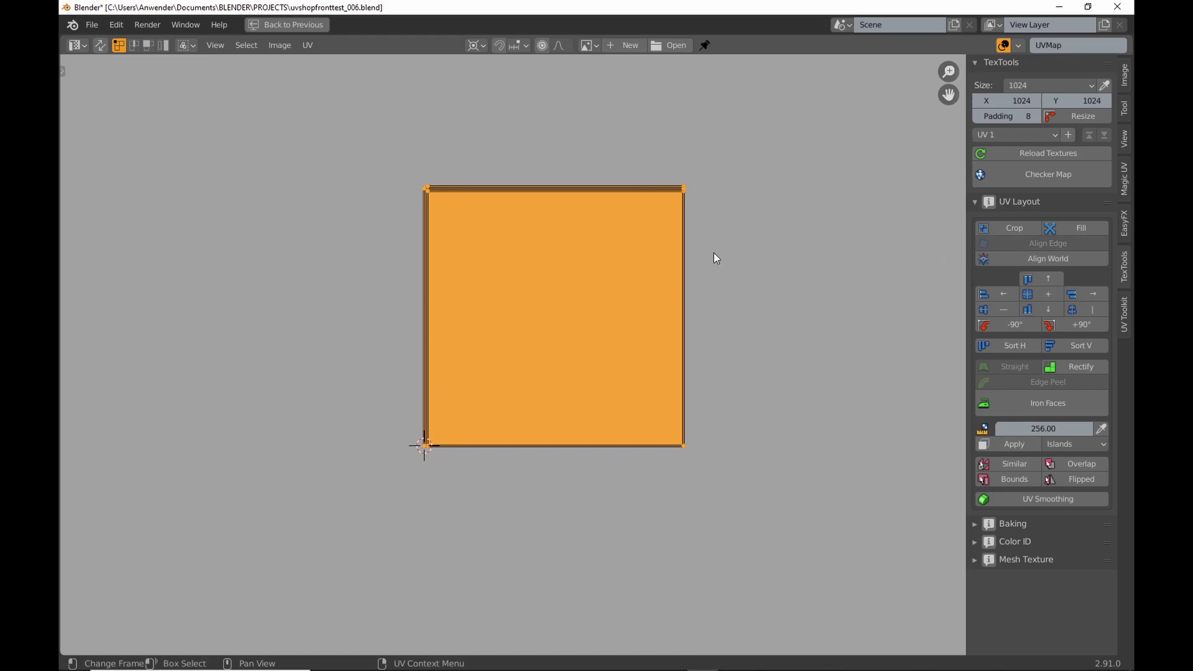
Step: Align the island's top edge with the square's top, save, and restore the Shading layout
{"action": "left_click", "coordinate": [485, 564]}
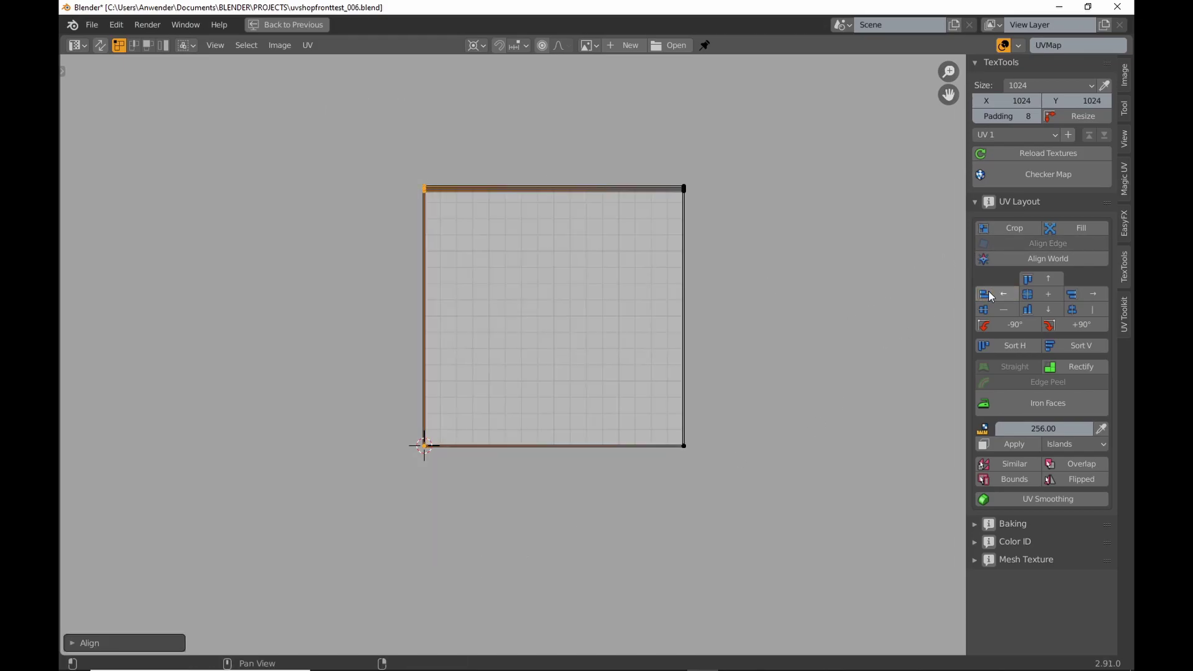
{"action": "left_click", "coordinate": [595, 191]}
{"action": "left_click", "coordinate": [1047, 279]}
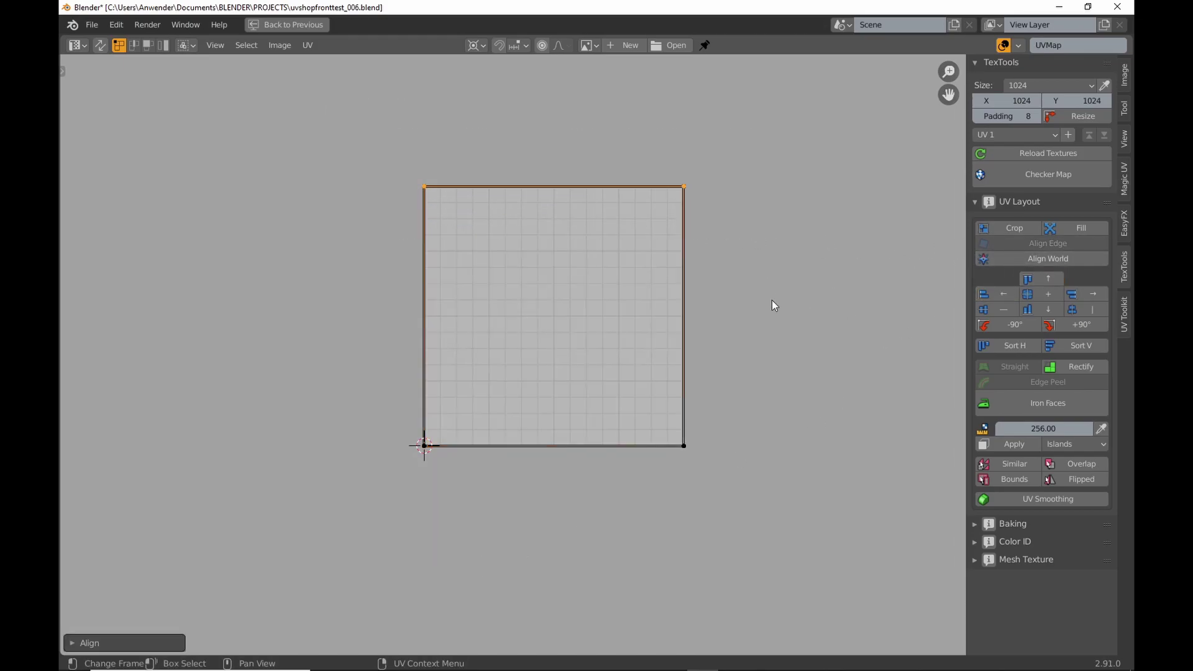
{"action": "key", "text": "ctrl+s"}
{"action": "key", "text": "ctrl+space"}
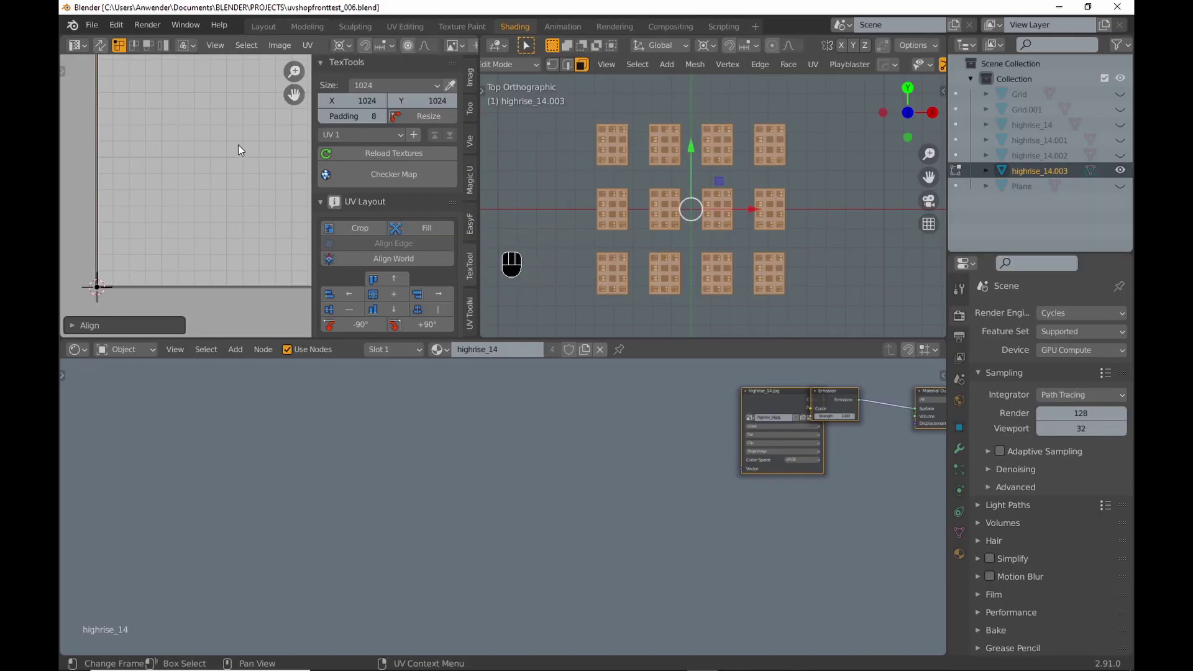
Step: In Object Mode with Rendered shading, assign the TT_checker_1024x1024_COLOR_GRID material to the windows
{"action": "scroll", "coordinate": [238, 144], "scroll_direction": "down", "scroll_amount": 2}
{"action": "middle_click_drag", "start_coordinate": [268, 129], "coordinate": [234, 163], "text": "shift"}
{"action": "scroll", "coordinate": [234, 162], "scroll_direction": "up", "scroll_amount": 1}
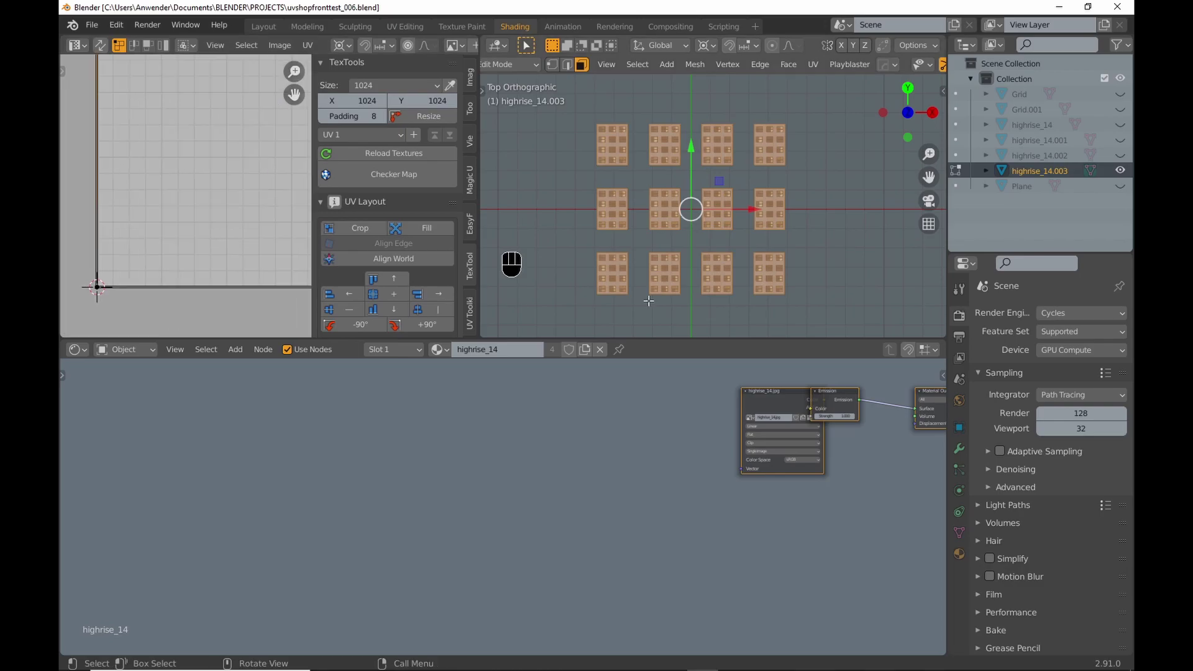
{"action": "key", "text": "ctrl+Tab"}
{"action": "left_click", "coordinate": [657, 188]}
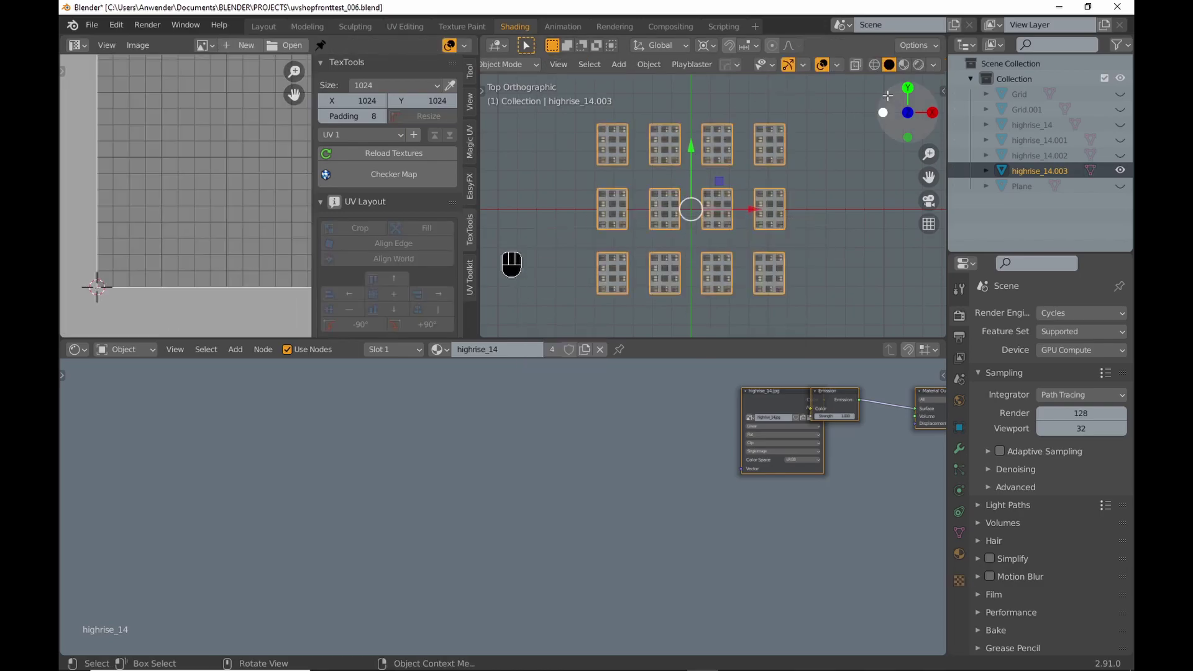
{"action": "left_click", "coordinate": [918, 64]}
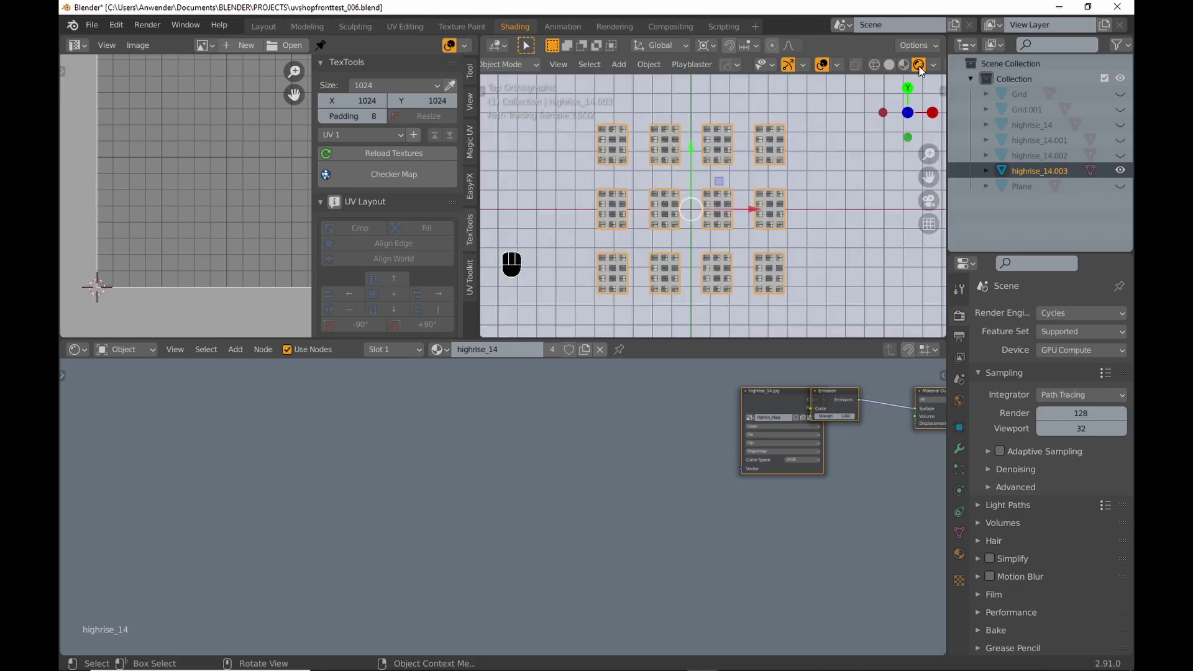
{"action": "left_click", "coordinate": [445, 352]}
{"action": "left_click", "coordinate": [461, 432]}
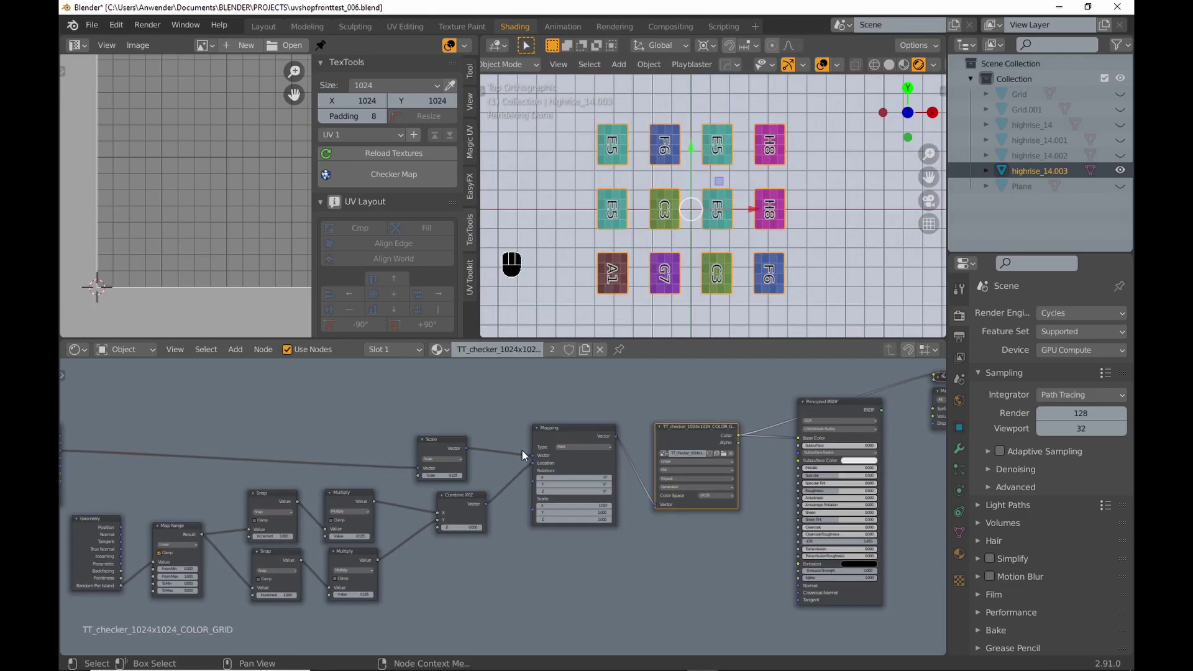
Step: Rotate the windows' UV island by -90° so the tile labels read upright
{"action": "scroll", "coordinate": [253, 194], "scroll_direction": "down", "scroll_amount": 5}
{"action": "key", "text": "Tab"}
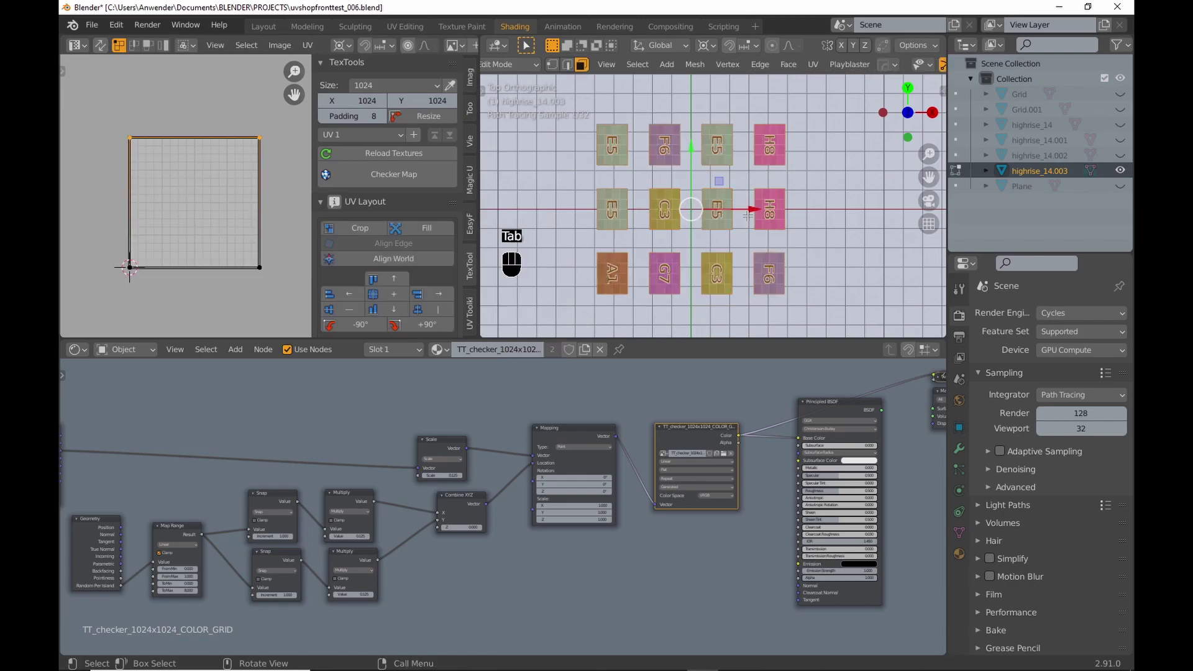
{"action": "left_click_drag", "start_coordinate": [94, 101], "coordinate": [276, 319]}
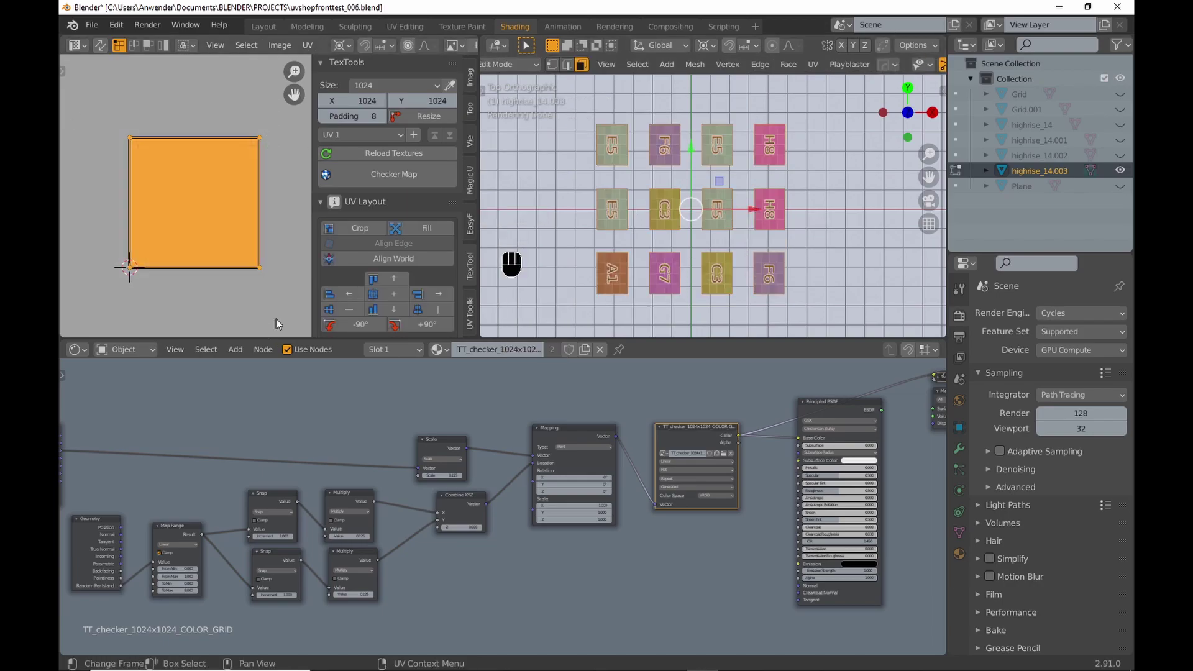
{"action": "left_click", "coordinate": [341, 323]}
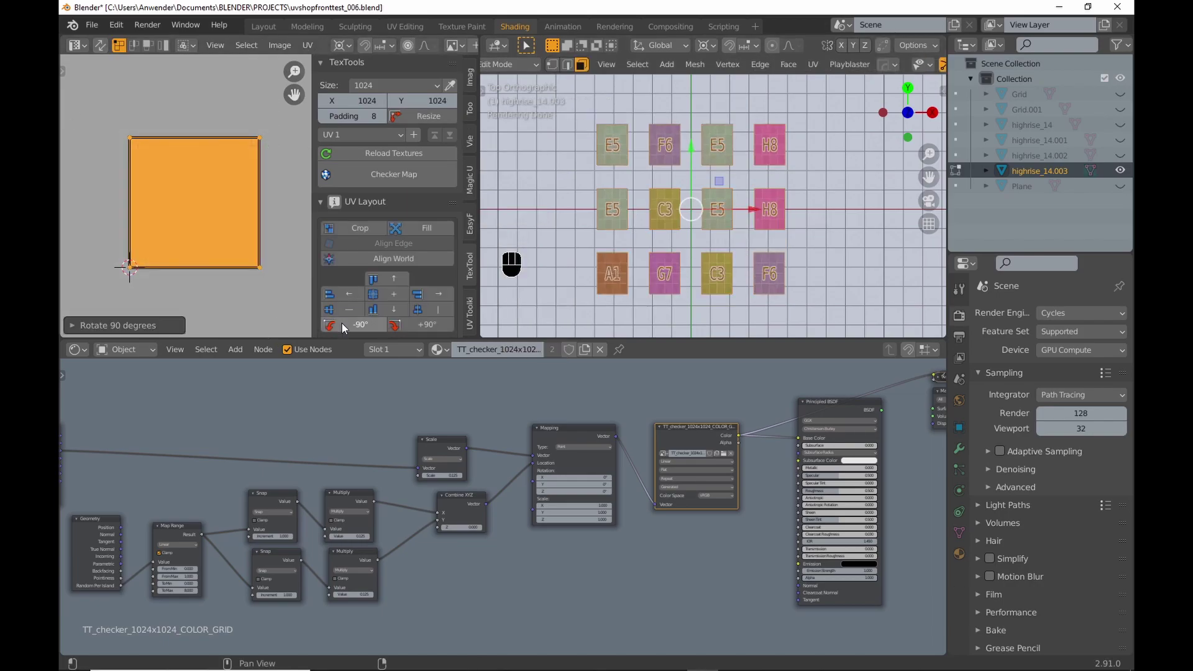
Step: Return to Object Mode and open the Image Texture node's image list
{"action": "key", "text": "Tab"}
{"action": "middle_click_drag", "start_coordinate": [437, 455], "coordinate": [513, 432]}
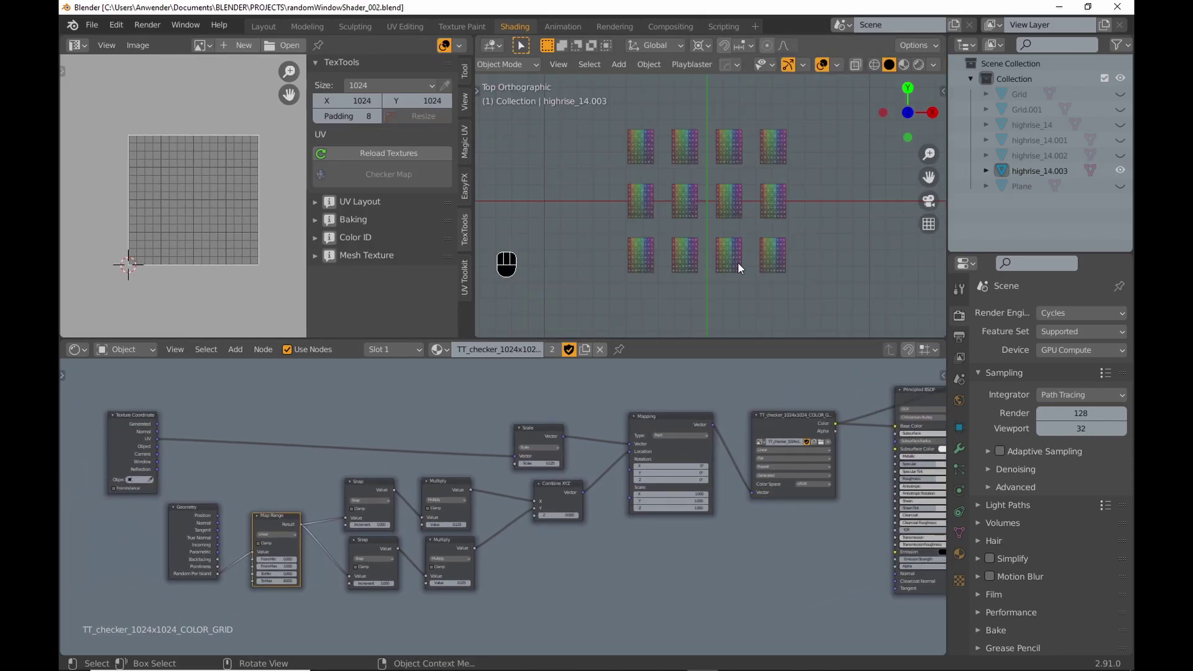
{"action": "scroll", "coordinate": [737, 263], "scroll_direction": "up", "scroll_amount": 3}
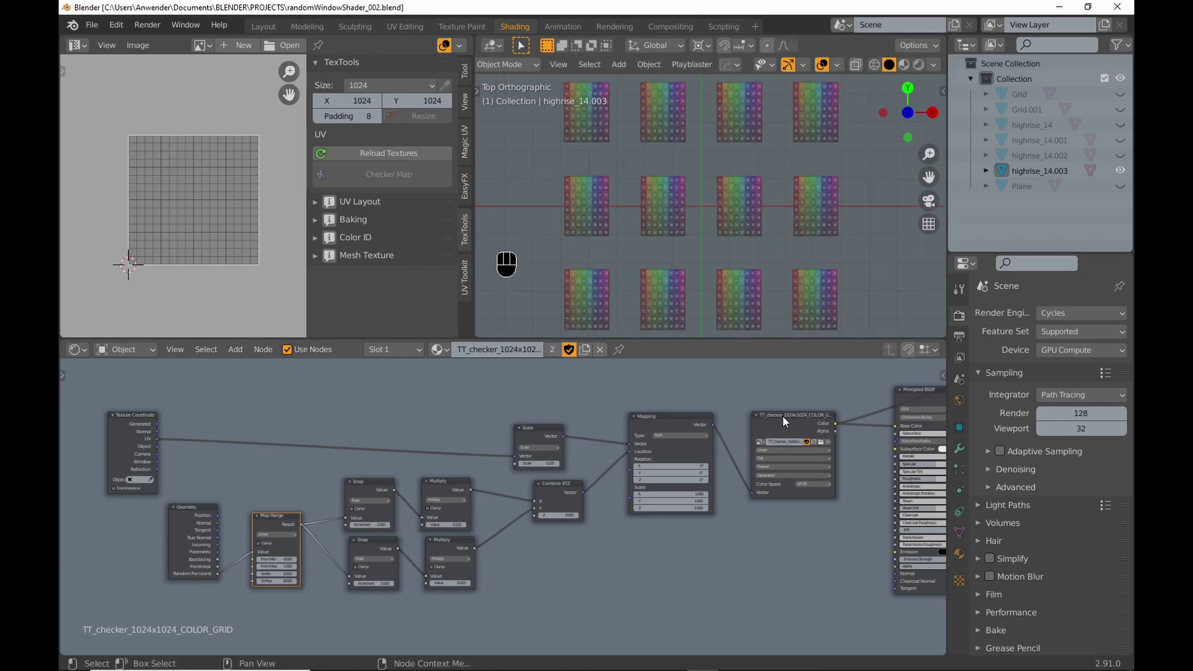
{"action": "scroll", "coordinate": [783, 415], "scroll_direction": "up", "scroll_amount": 8}
{"action": "left_click", "coordinate": [676, 436]}
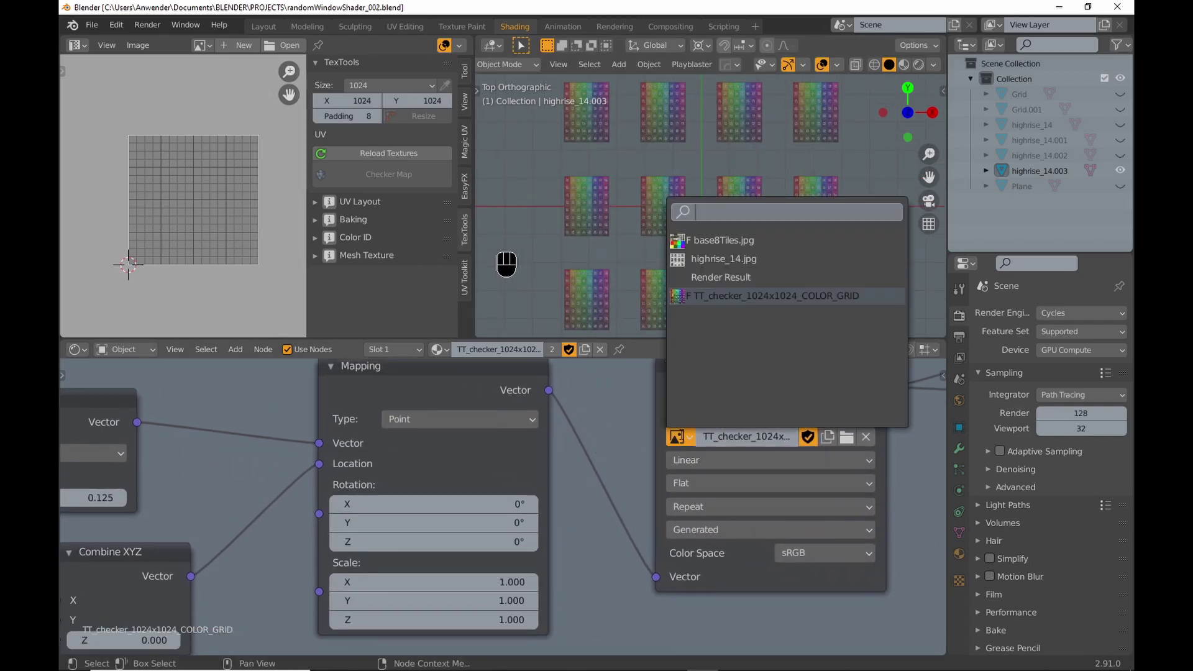
Step: Switch the Image Texture node to base8Tiles.jpg and display the atlas in the Image Editor
{"action": "left_click", "coordinate": [720, 240]}
{"action": "left_click", "coordinate": [200, 45]}
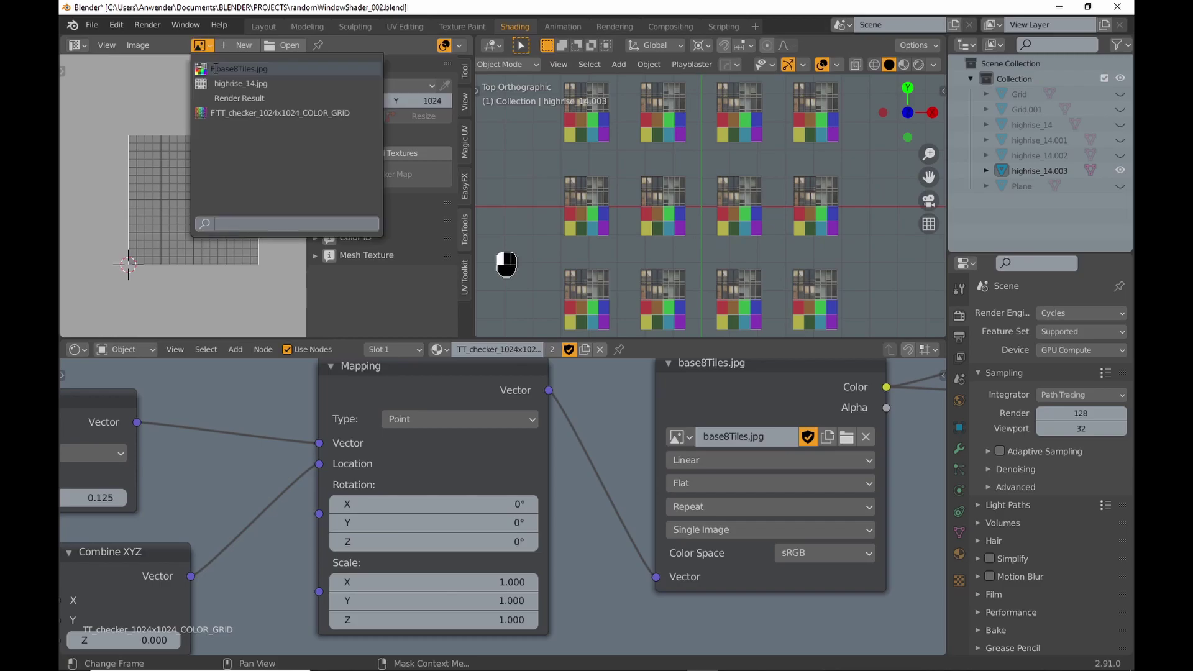
{"action": "left_click", "coordinate": [215, 69]}
{"action": "scroll", "coordinate": [222, 154], "scroll_direction": "down", "scroll_amount": 1}
{"action": "key", "text": "n"}
{"action": "middle_click_drag", "start_coordinate": [259, 155], "coordinate": [337, 184], "text": "shift"}
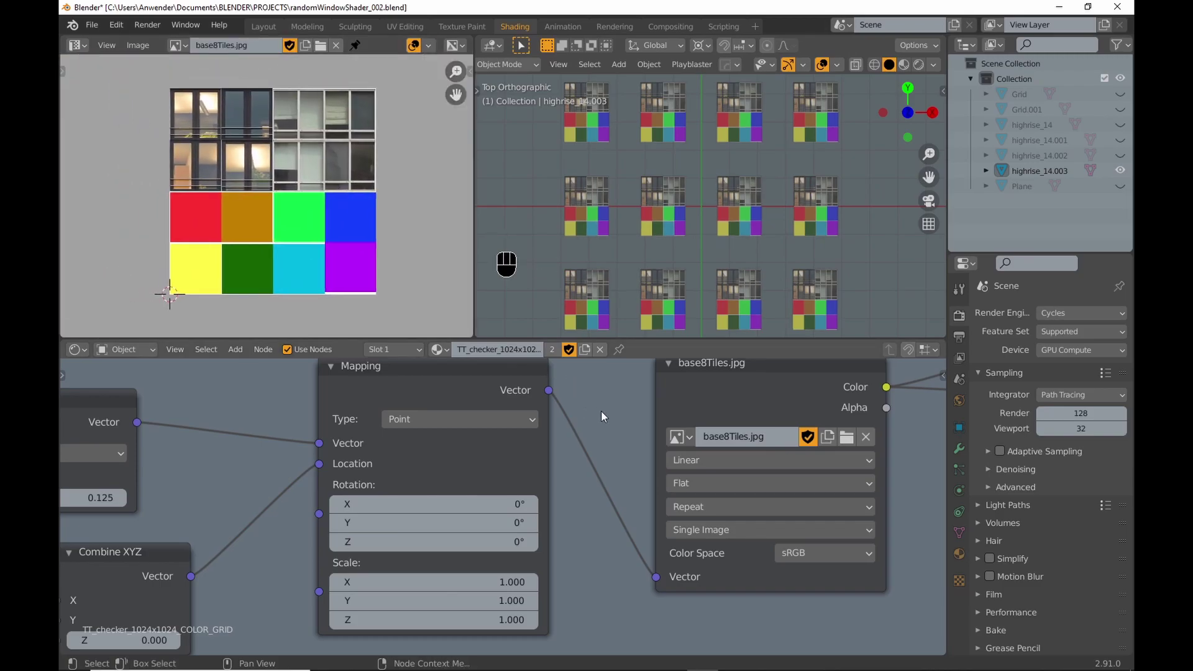
{"action": "scroll", "coordinate": [601, 412], "scroll_direction": "down", "scroll_amount": 4}
{"action": "middle_click_drag", "start_coordinate": [331, 415], "coordinate": [695, 394]}
Step: Set the Scale node and both Multiply nodes to 0.250
{"action": "left_click", "coordinate": [591, 454]}
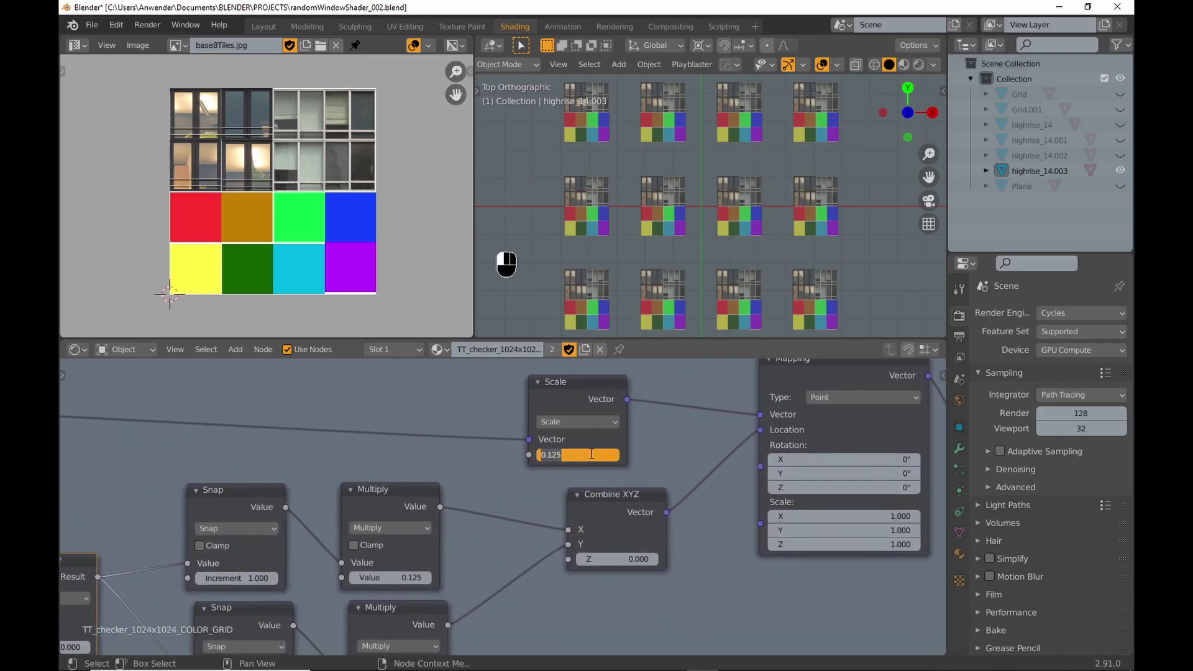
{"action": "key", "text": "Return"}
{"action": "left_click", "coordinate": [619, 559]}
{"action": "left_click", "coordinate": [605, 605]}
{"action": "middle_click_drag", "start_coordinate": [543, 603], "coordinate": [644, 506]}
{"action": "left_click", "coordinate": [511, 482]}
{"action": "type", "text": "0.25"}
{"action": "key", "text": "Return"}
{"action": "left_click", "coordinate": [514, 596]}
{"action": "type", "text": "0.25"}
{"action": "key", "text": "Return"}
Step: Switch to Rendered shading, save, and set Map Range To Max to 4
{"action": "middle_click_drag", "start_coordinate": [229, 508], "coordinate": [410, 484]}
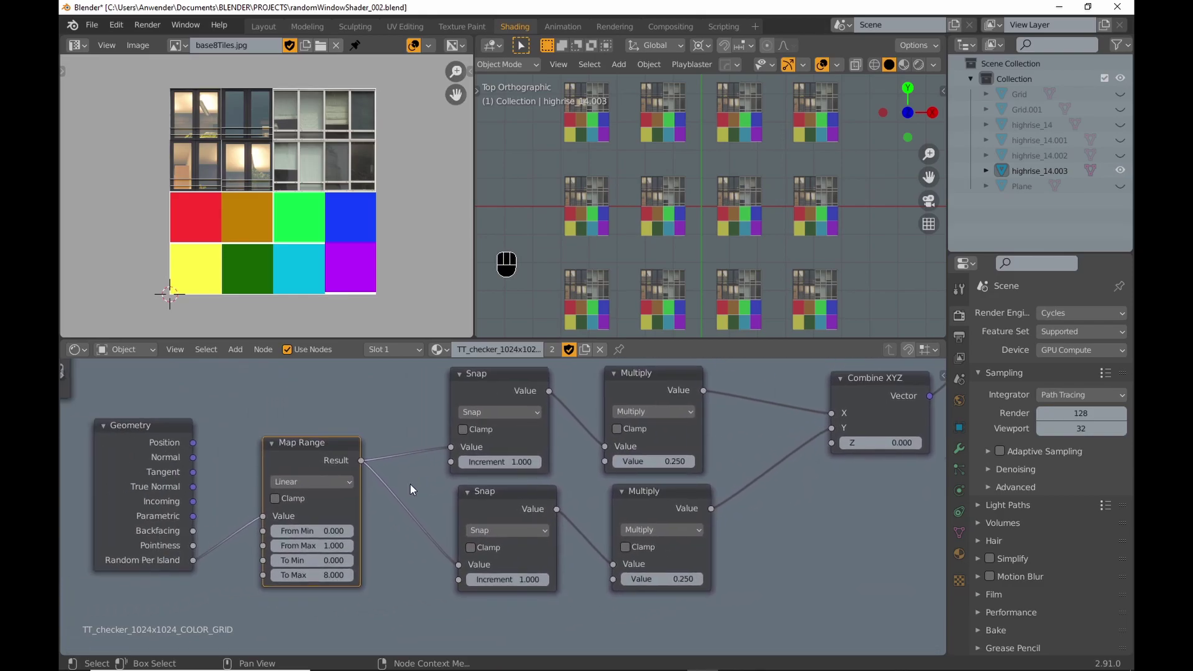
{"action": "left_click", "coordinate": [319, 571]}
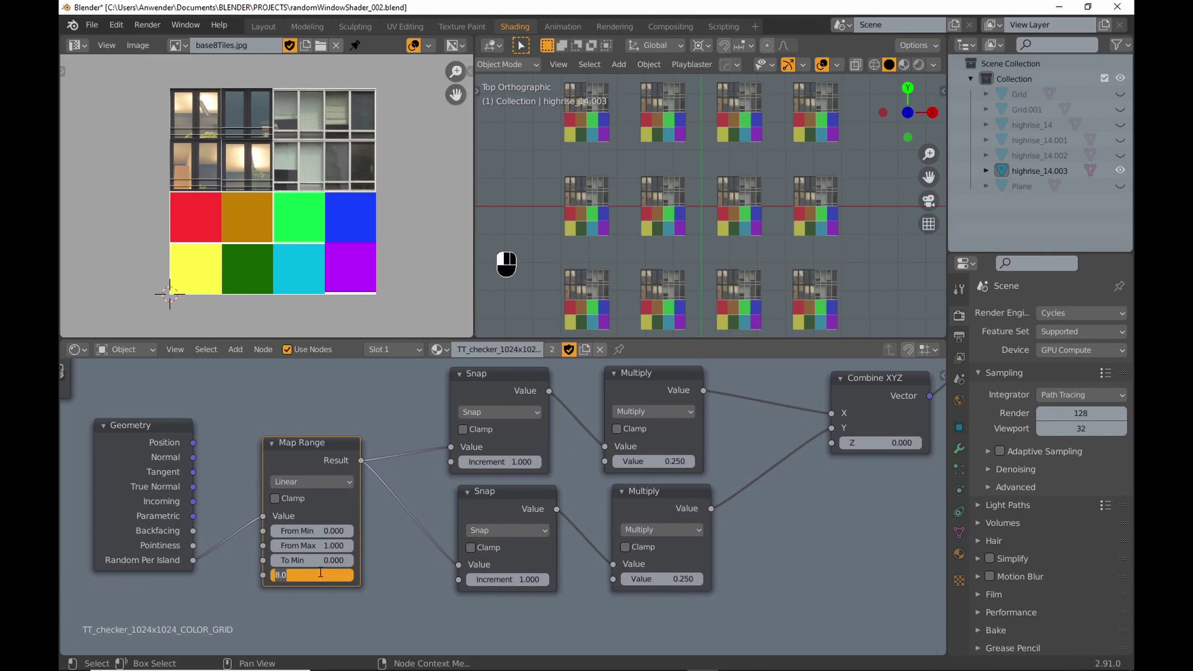
{"action": "left_click", "coordinate": [918, 64]}
{"action": "key", "text": "ctrl+s"}
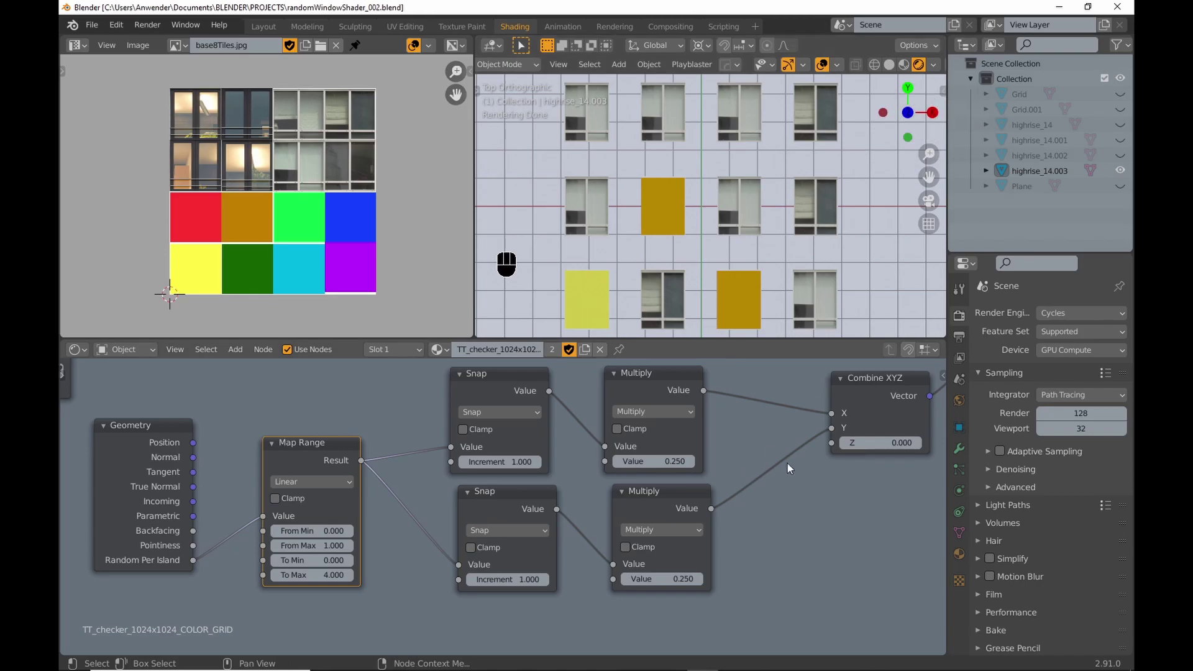
{"action": "mouse_move", "coordinate": [329, 574]}
{"action": "left_mouse_down"}
{"action": "mouse_move", "coordinate": [298, 575]}
{"action": "mouse_move", "coordinate": [352, 576]}
{"action": "left_mouse_up"}
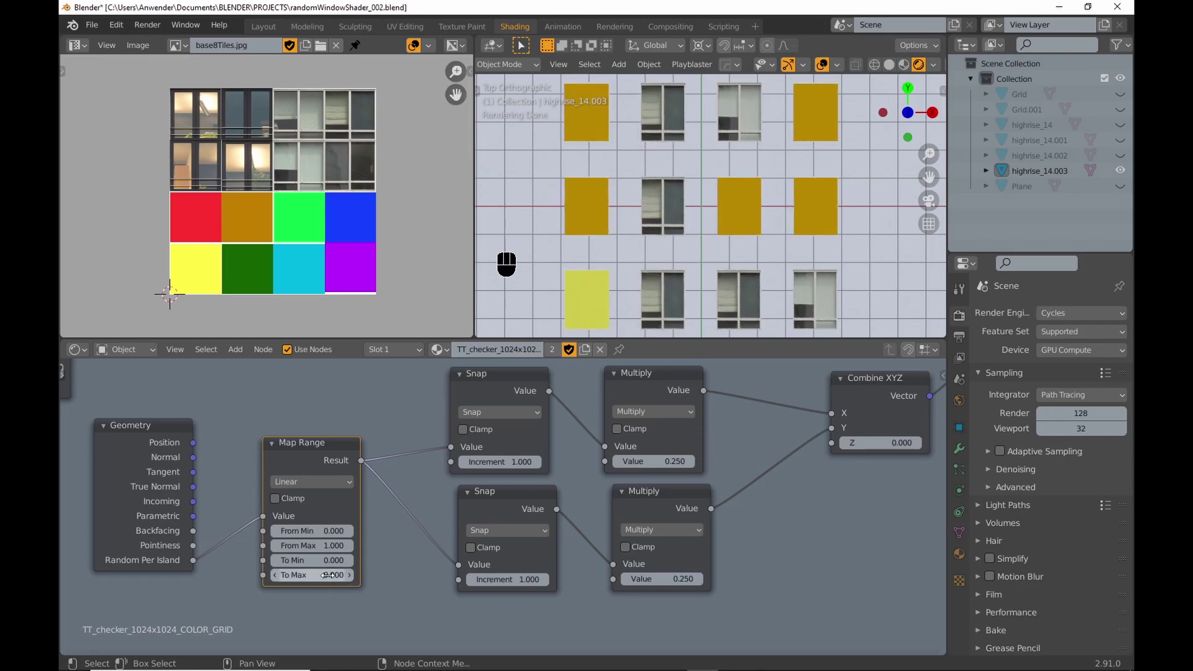
{"action": "left_click", "coordinate": [328, 575]}
{"action": "type", "text": "4"}
{"action": "key", "text": "Return"}
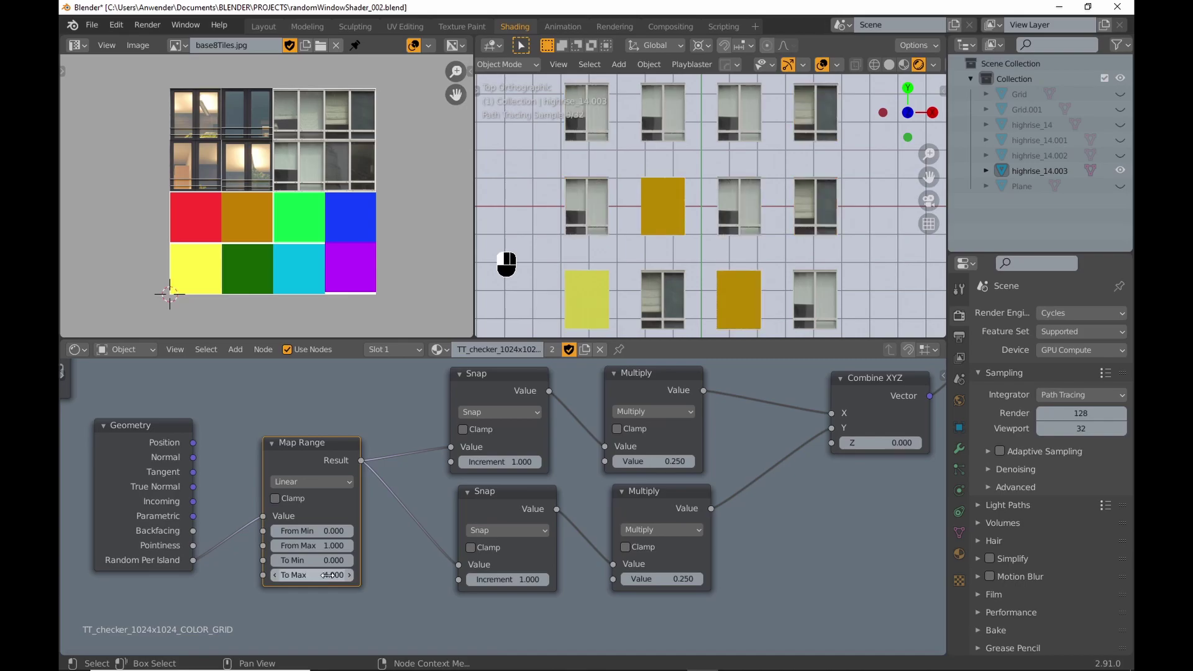
{"action": "scroll", "coordinate": [434, 539], "scroll_direction": "down", "scroll_amount": 2}
Step: Duplicate the Map Range, feed it from Random Per Island, and route its Result into the lower Snap
{"action": "key", "text": "shift+d"}
{"action": "left_click", "coordinate": [352, 577]}
{"action": "scroll", "coordinate": [310, 547], "scroll_direction": "down", "scroll_amount": 1}
{"action": "left_click_drag", "start_coordinate": [264, 488], "coordinate": [311, 567]}
{"action": "mouse_move", "coordinate": [443, 491]}
{"action": "left_mouse_down"}
{"action": "mouse_move", "coordinate": [423, 485]}
{"action": "mouse_move", "coordinate": [410, 497]}
{"action": "mouse_move", "coordinate": [441, 493]}
{"action": "left_mouse_up"}
Step: Move both Map Range nodes up, save, and lower the second To Max to about 3.1
{"action": "scroll", "coordinate": [461, 554], "scroll_direction": "down", "scroll_amount": 1}
{"action": "middle_click_drag", "start_coordinate": [487, 532], "coordinate": [577, 527]}
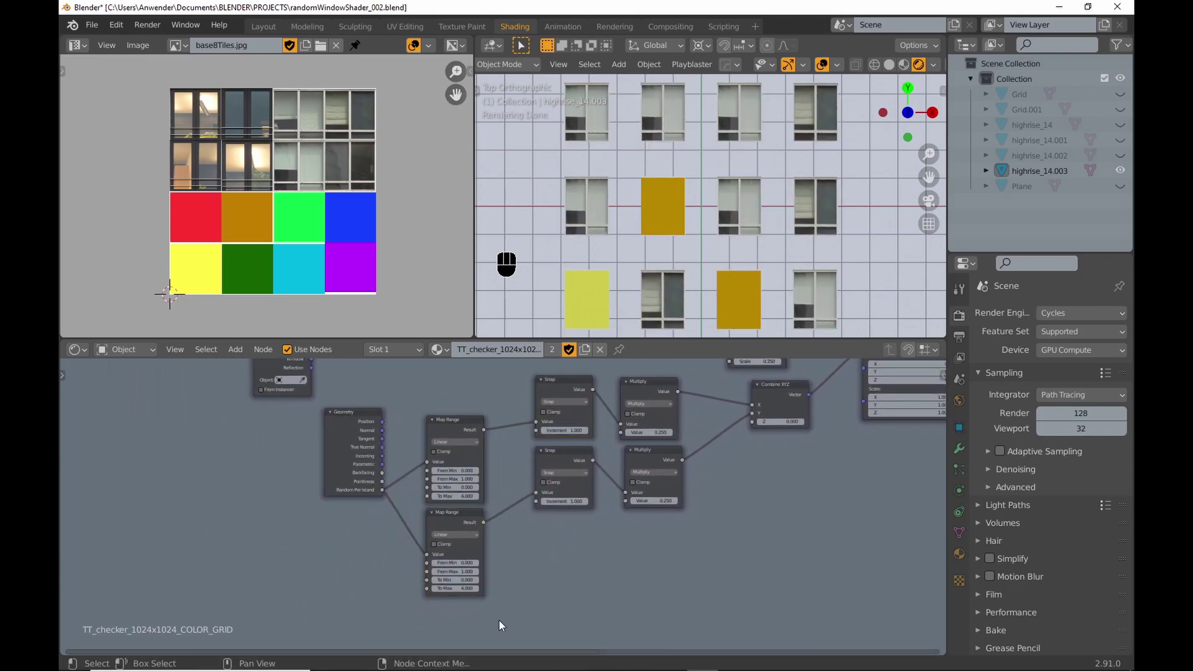
{"action": "left_click_drag", "start_coordinate": [498, 621], "coordinate": [442, 383]}
{"action": "scroll", "coordinate": [493, 429], "scroll_direction": "up", "scroll_amount": 3}
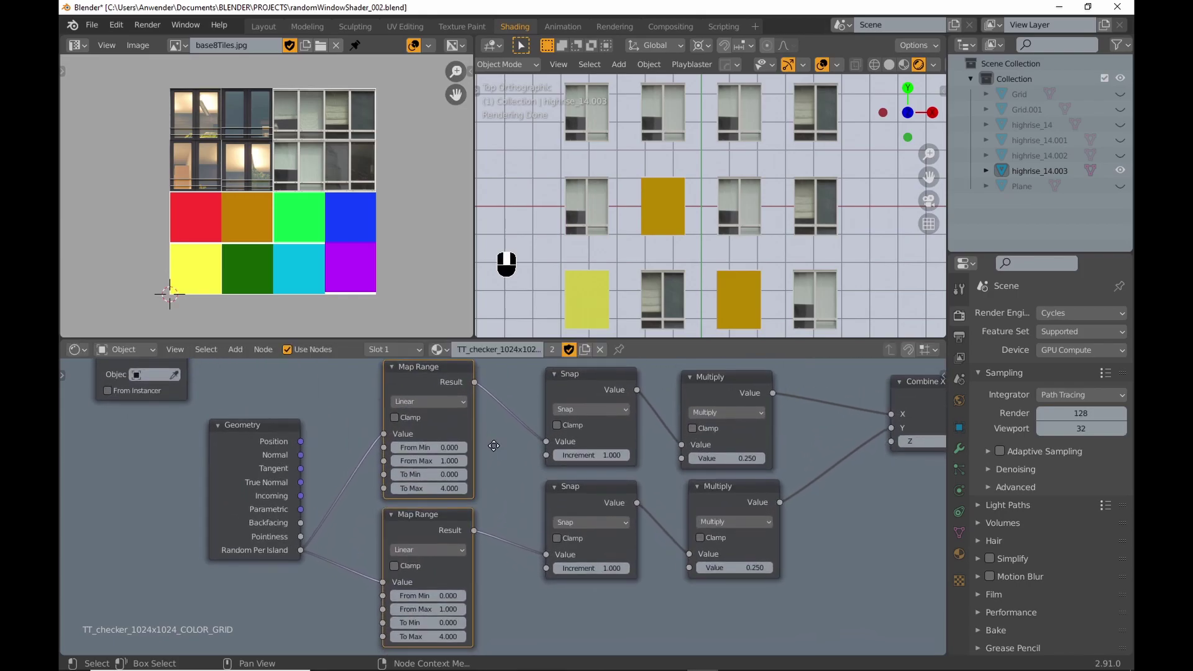
{"action": "key", "text": "ctrl+s"}
{"action": "mouse_move", "coordinate": [450, 636]}
{"action": "left_mouse_down"}
{"action": "mouse_move", "coordinate": [421, 638]}
{"action": "mouse_move", "coordinate": [438, 637]}
{"action": "left_mouse_up"}
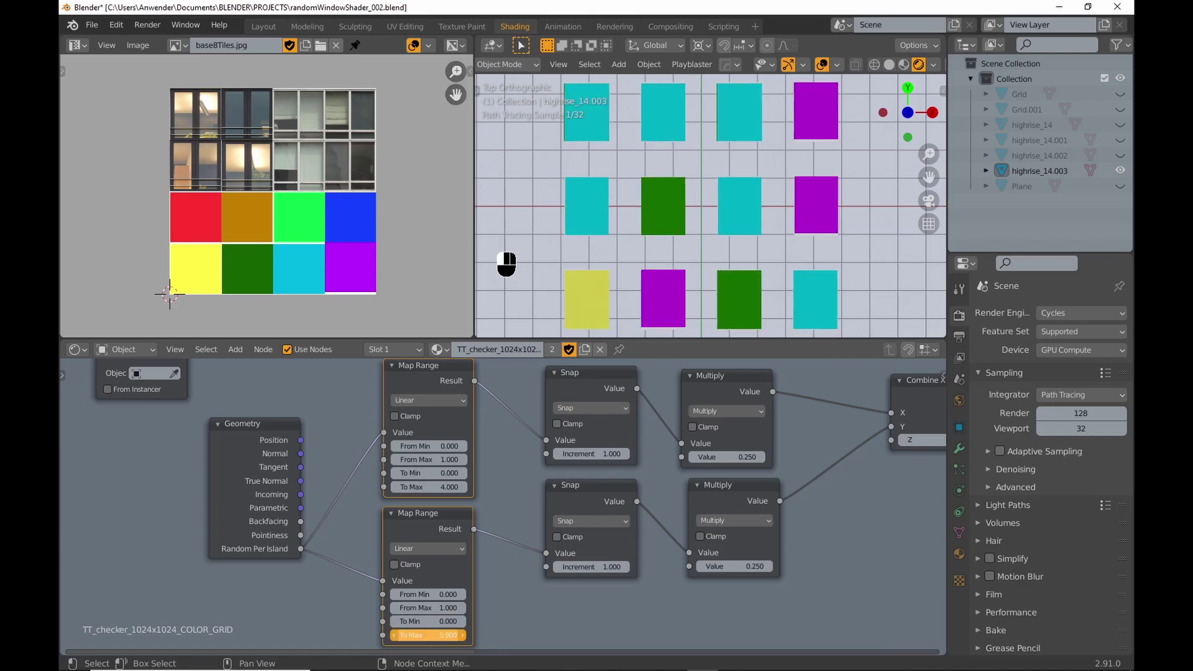
Step: Sweep the upper Map Range To Max through 1.1, 1.8 and 4.1, then set it to 1
{"action": "left_click_drag", "start_coordinate": [450, 487], "coordinate": [391, 487]}
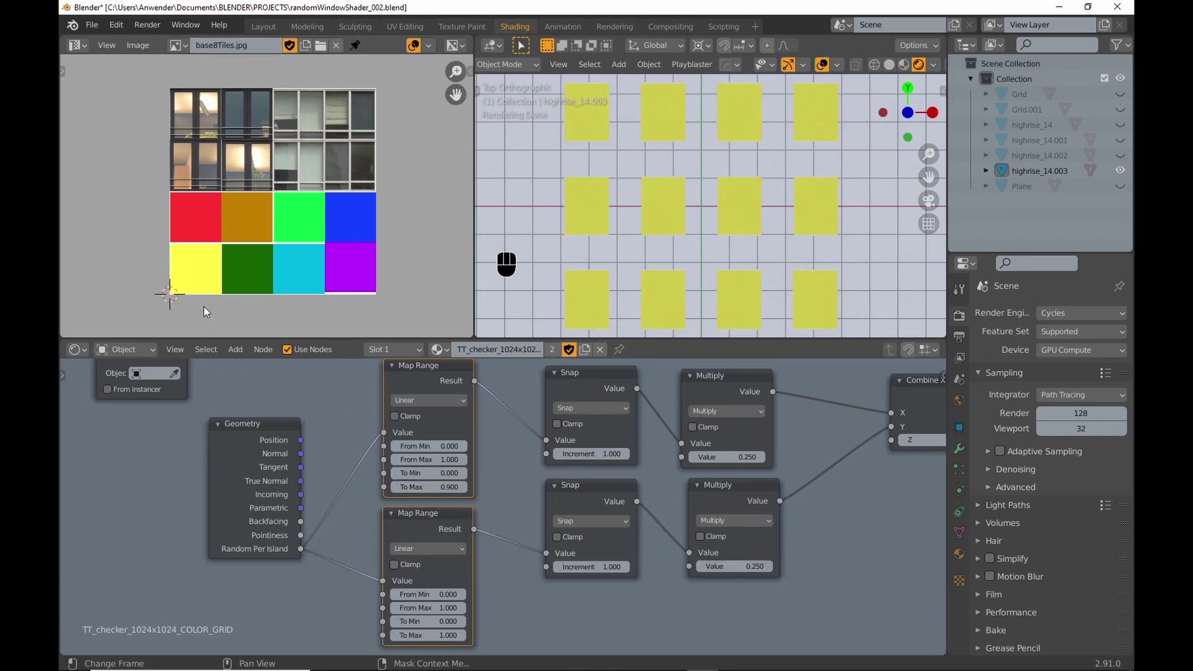
{"action": "left_click_drag", "start_coordinate": [404, 487], "coordinate": [473, 487]}
{"action": "middle_click_drag", "start_coordinate": [491, 521], "coordinate": [498, 495]}
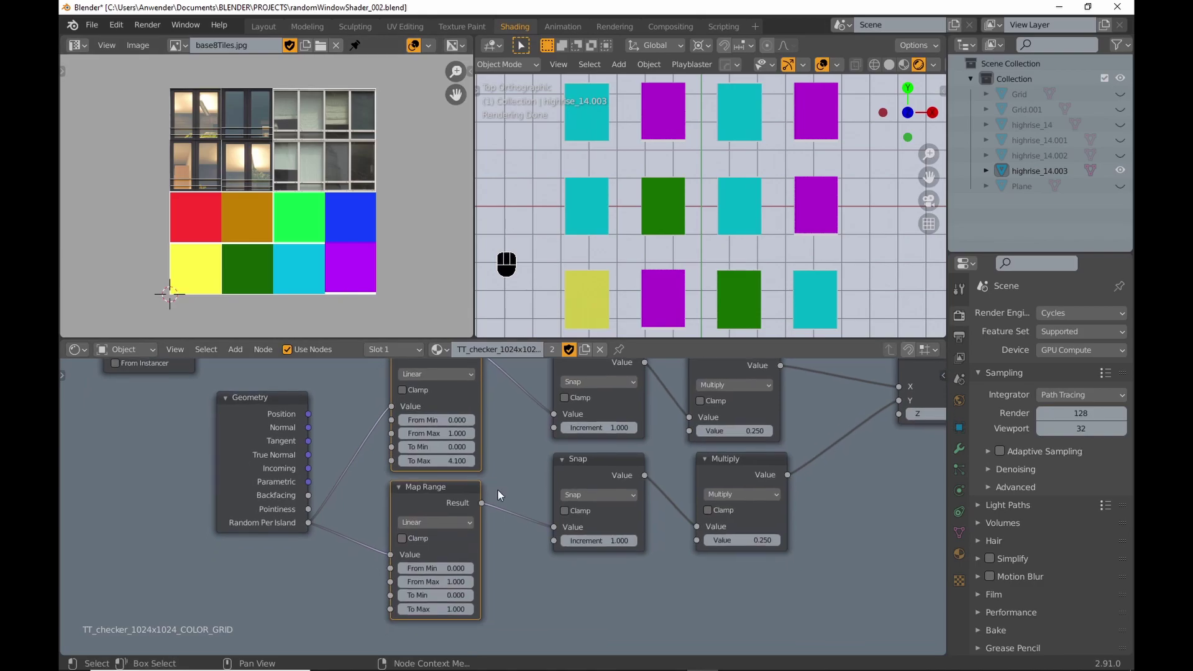
{"action": "left_click", "coordinate": [448, 461]}
{"action": "type", "text": "1"}
{"action": "key", "text": "Return"}
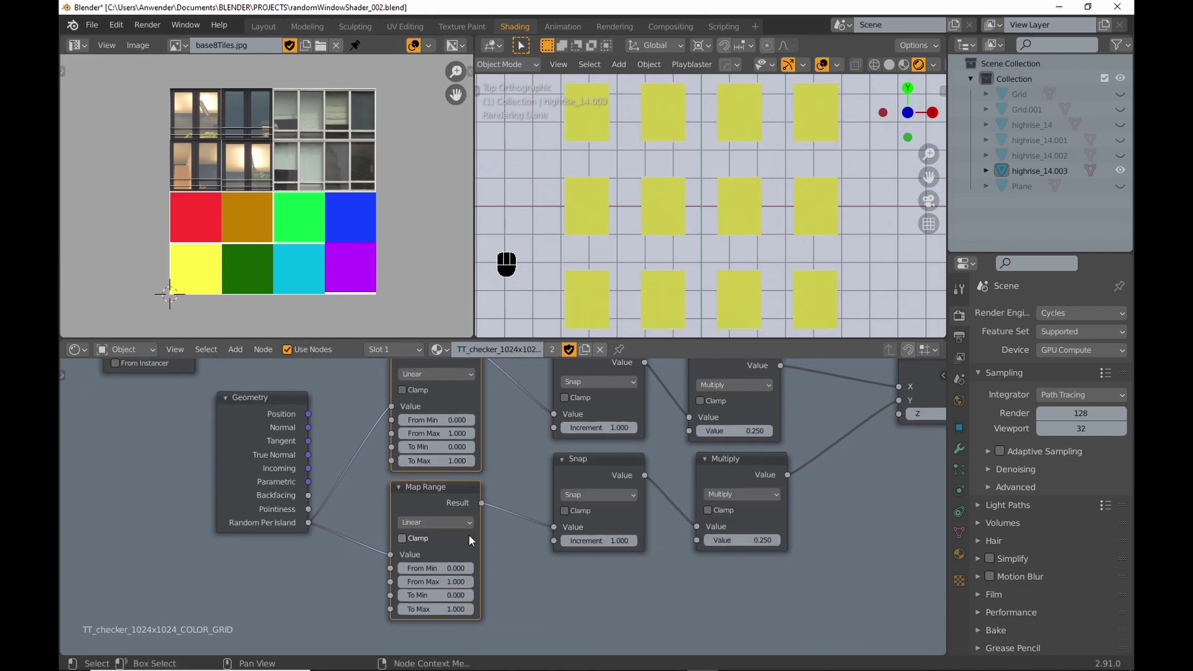
Step: Raise the lower To Max to 1.200 and adjust the upper To Max from 1.400 up to 3.600
{"action": "left_click_drag", "start_coordinate": [437, 609], "coordinate": [444, 609]}
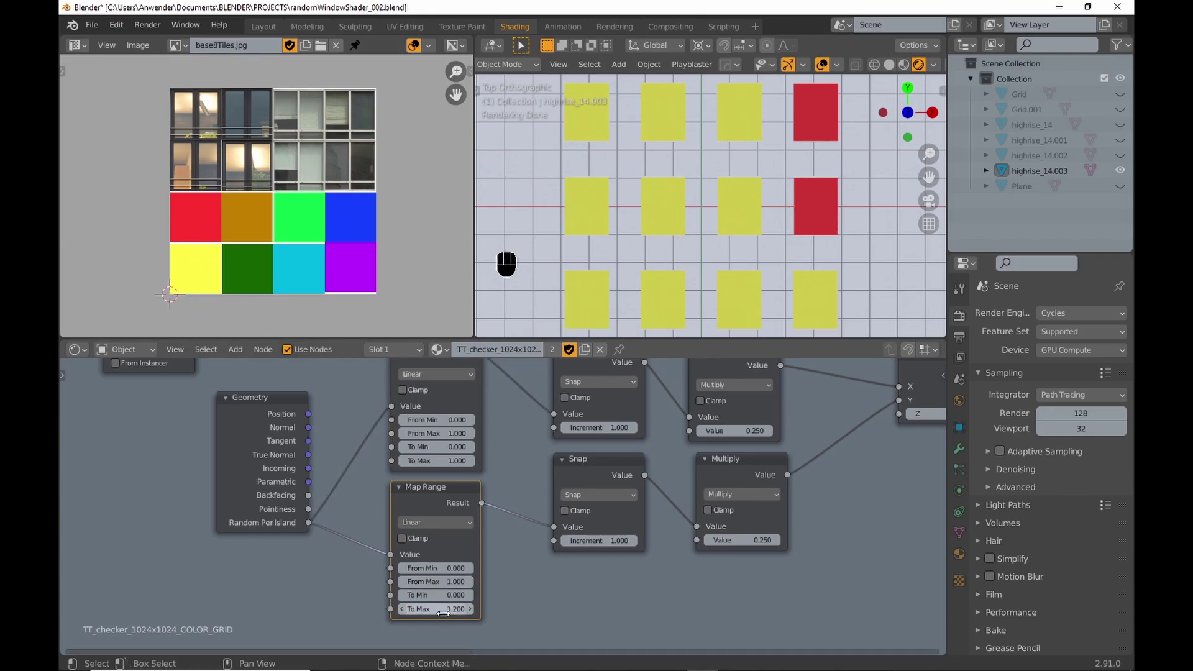
{"action": "left_click_drag", "start_coordinate": [437, 460], "coordinate": [456, 459]}
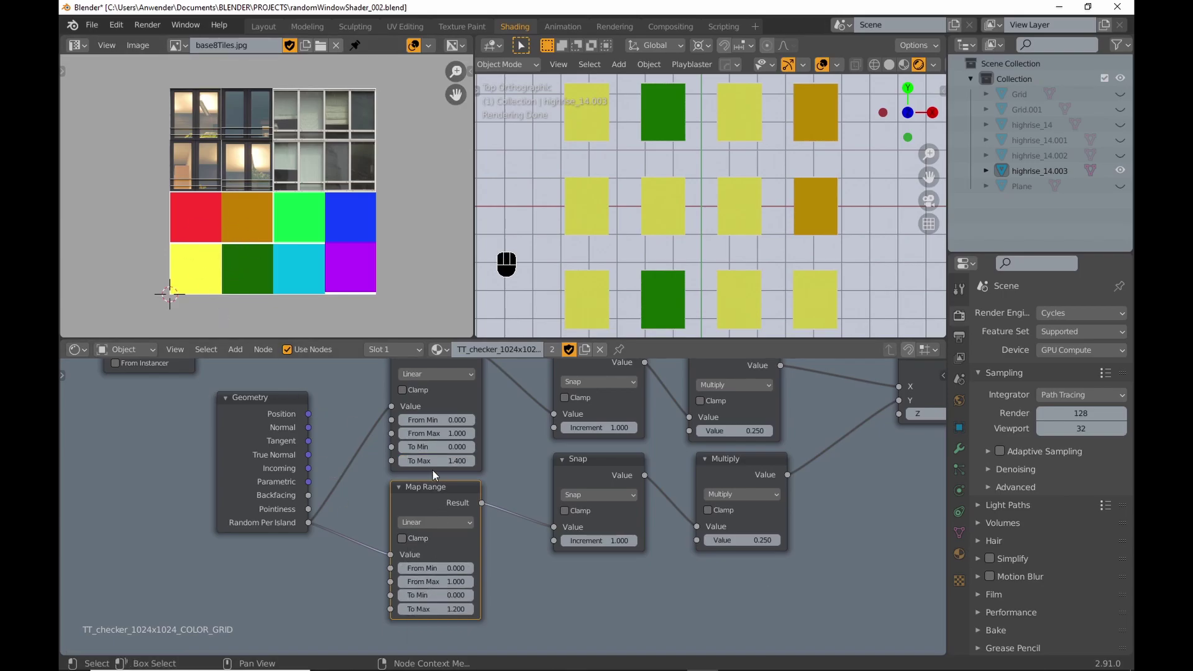
{"action": "left_click_drag", "start_coordinate": [438, 460], "coordinate": [438, 461]}
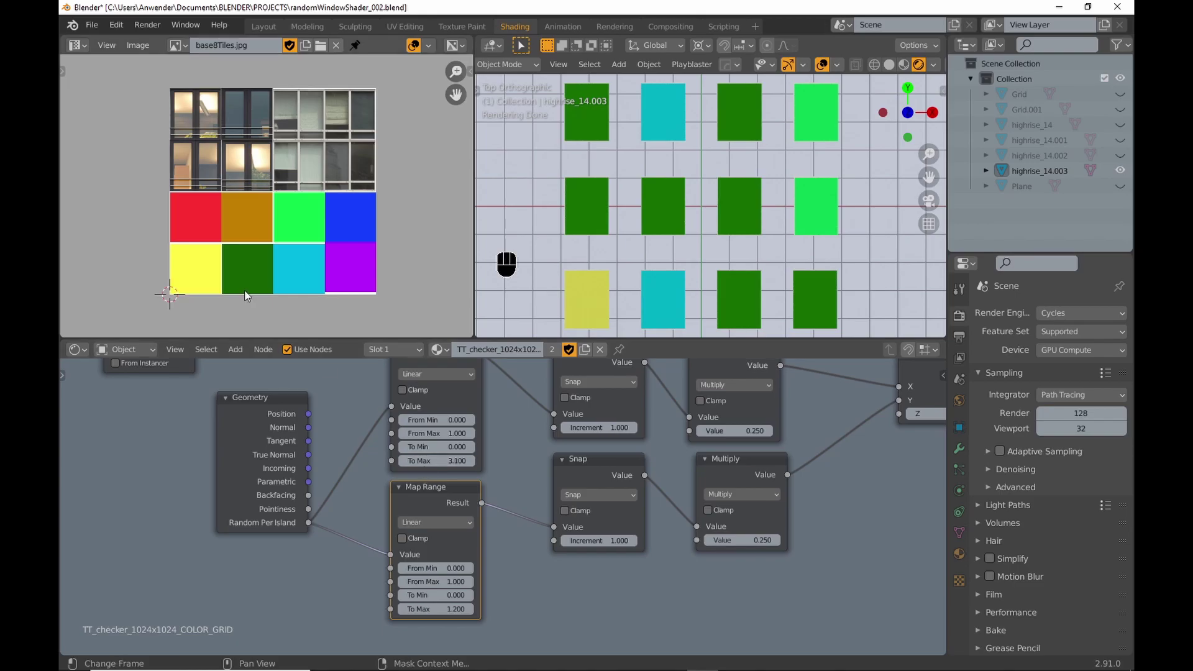
{"action": "left_click_drag", "start_coordinate": [436, 461], "coordinate": [450, 460]}
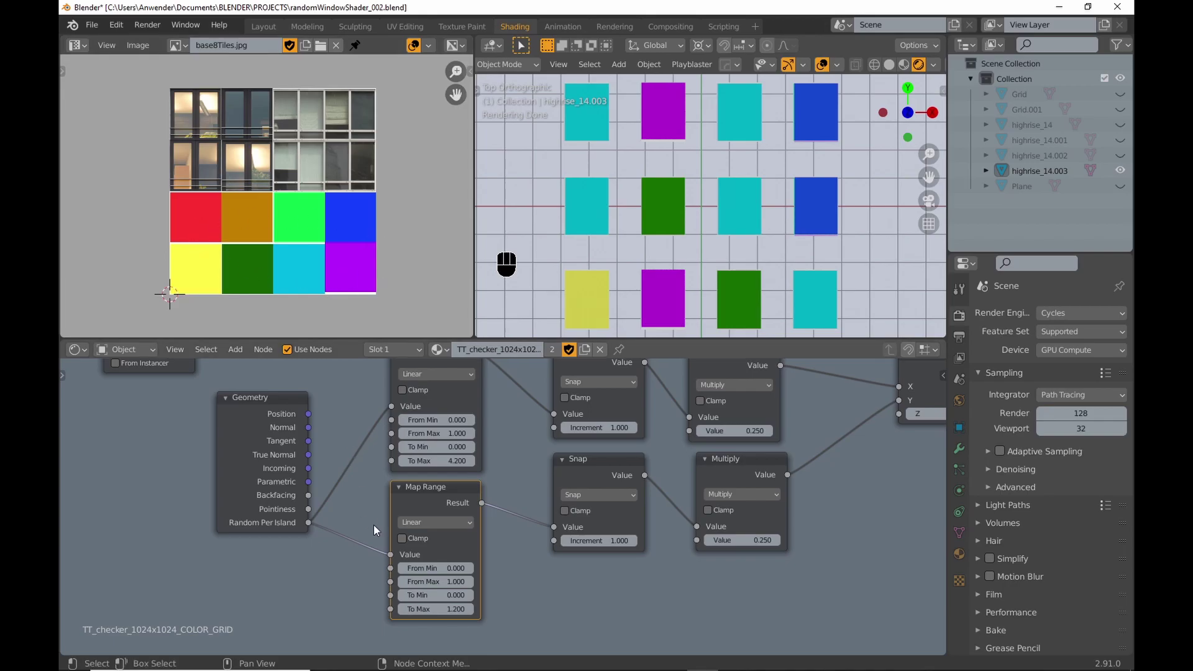
Step: Set the upper Map Range To Max to 1 and raise the lower To Max to 2.3
{"action": "left_click", "coordinate": [435, 460]}
{"action": "type", "text": "1"}
{"action": "key", "text": "Return"}
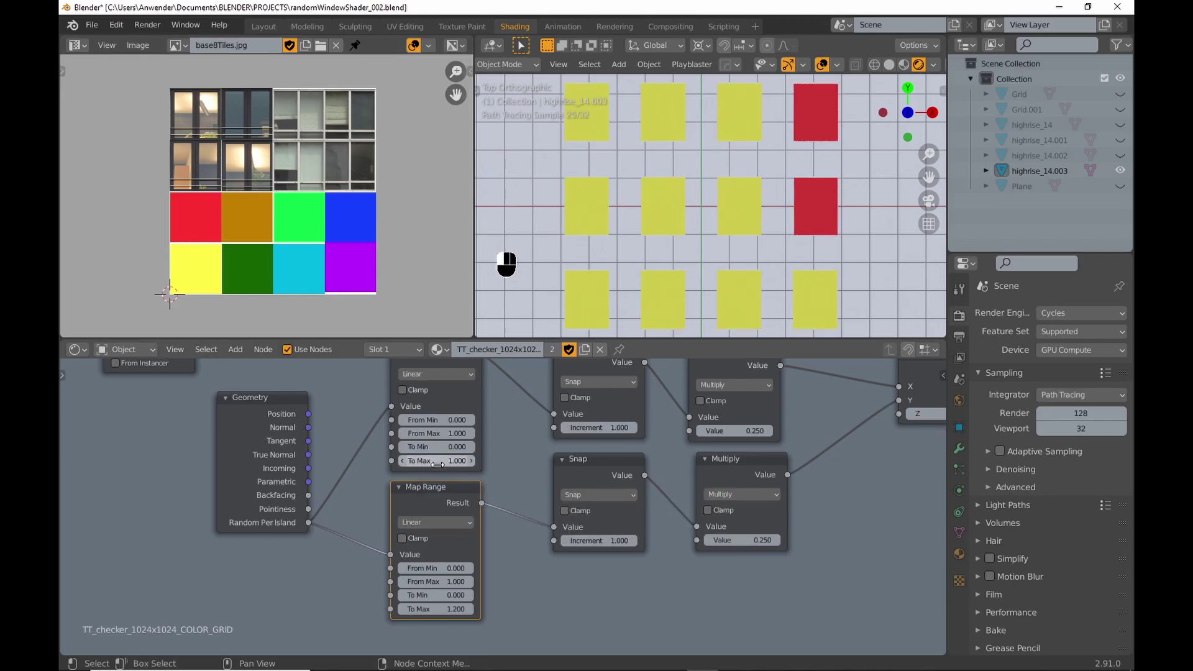
{"action": "left_click", "coordinate": [435, 609]}
{"action": "left_click_drag", "start_coordinate": [435, 609], "coordinate": [484, 609]}
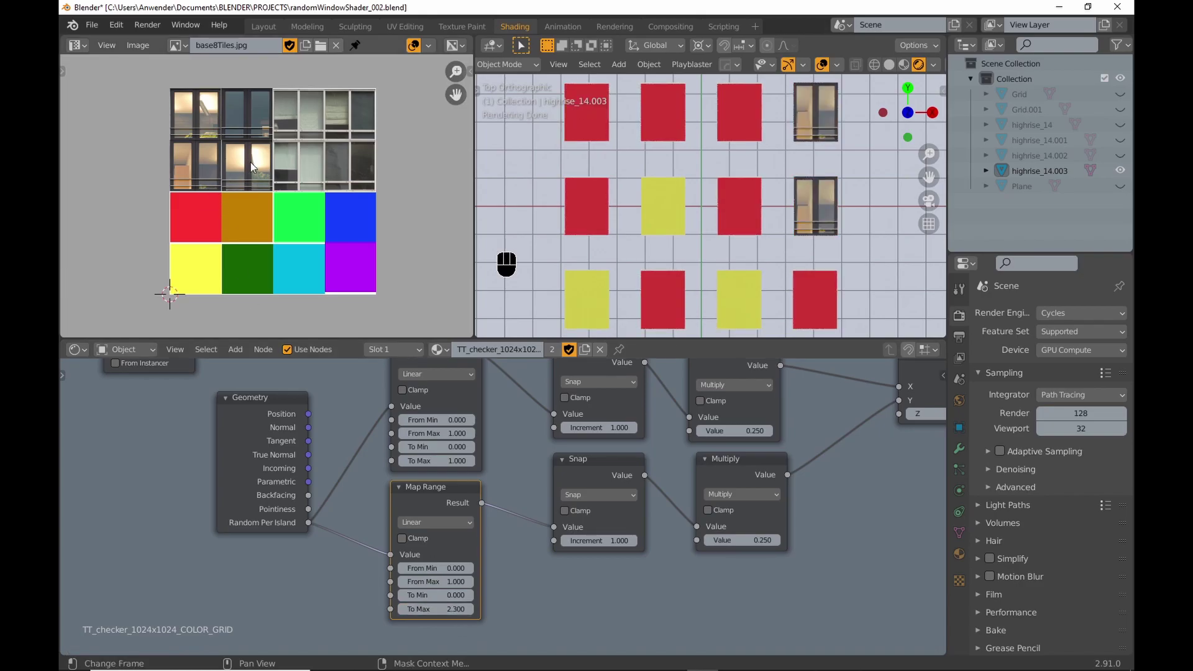
Step: Adjust both ranges until the lower Map Range outputs 2 to 4 and the upper To Max is 14.2
{"action": "left_click_drag", "start_coordinate": [429, 460], "coordinate": [496, 460]}
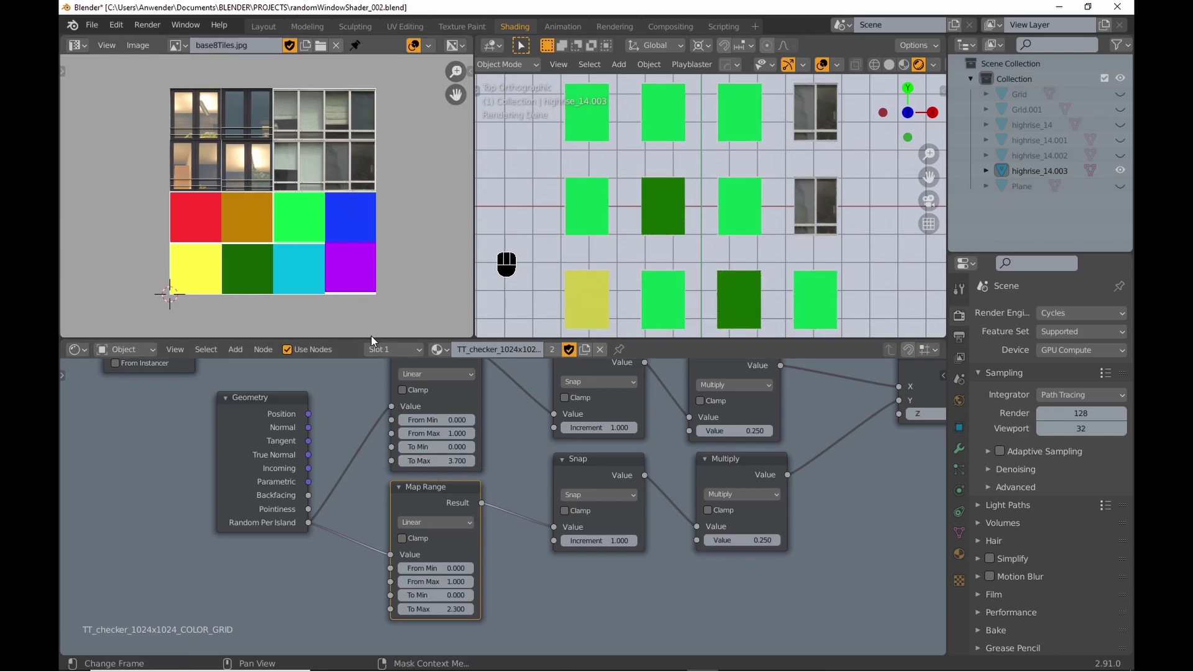
{"action": "left_click_drag", "start_coordinate": [440, 609], "coordinate": [478, 609]}
{"action": "mouse_move", "coordinate": [453, 461]}
{"action": "left_mouse_down"}
{"action": "mouse_move", "coordinate": [385, 460]}
{"action": "mouse_move", "coordinate": [451, 460]}
{"action": "mouse_move", "coordinate": [438, 460]}
{"action": "left_mouse_up"}
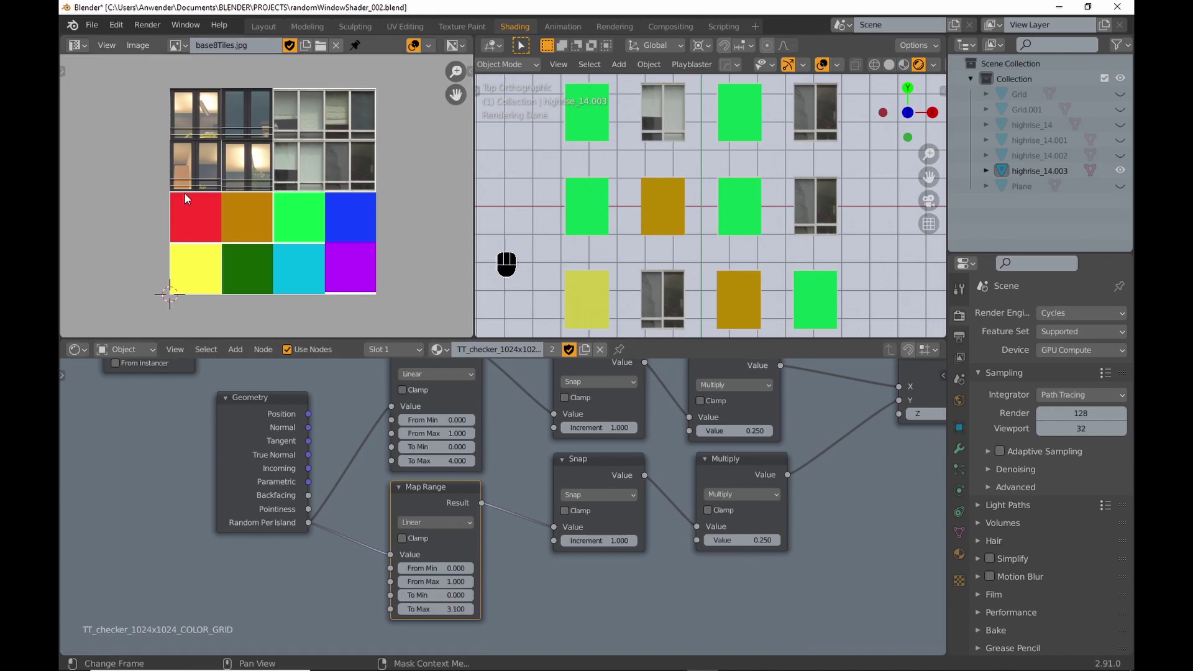
{"action": "mouse_move", "coordinate": [434, 595]}
{"action": "left_mouse_down"}
{"action": "mouse_move", "coordinate": [472, 594]}
{"action": "mouse_move", "coordinate": [450, 609]}
{"action": "left_mouse_up"}
{"action": "left_click_drag", "start_coordinate": [437, 461], "coordinate": [406, 447]}
Step: Save, hide the viewport grid, unhide highrise_14, and set the upper Map Range To Min to -10.9
{"action": "key", "text": "ctrl+s"}
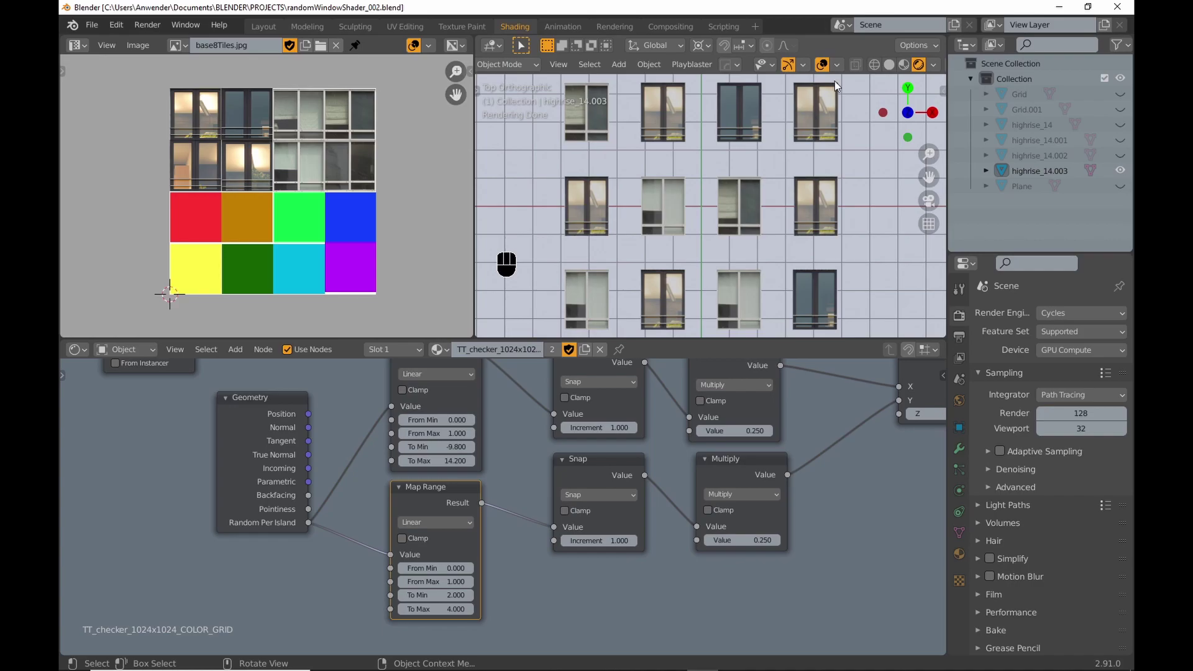
{"action": "left_click", "coordinate": [837, 64]}
{"action": "left_click", "coordinate": [741, 140]}
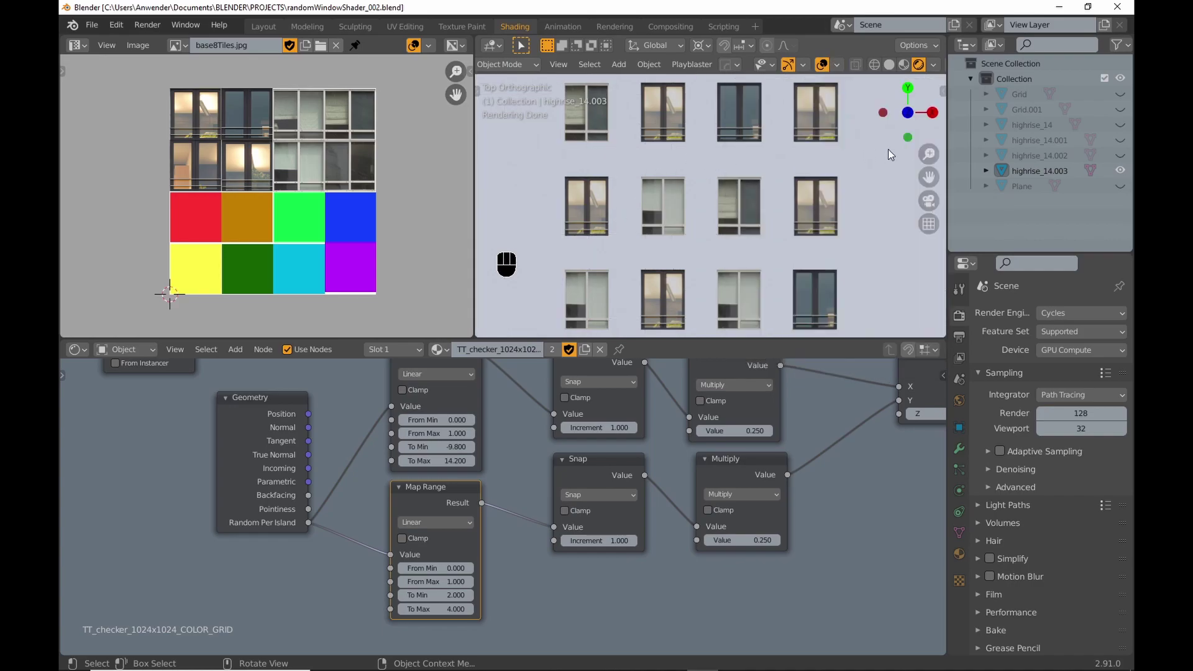
{"action": "left_click", "coordinate": [1119, 124]}
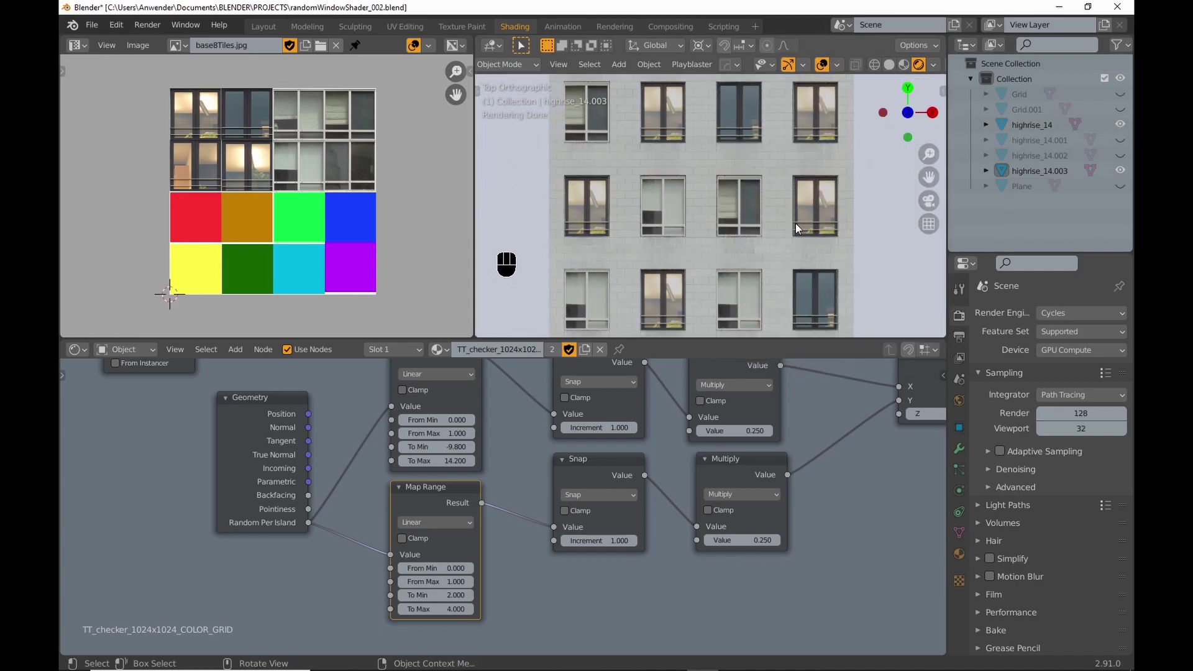
{"action": "left_click_drag", "start_coordinate": [453, 447], "coordinate": [440, 447]}
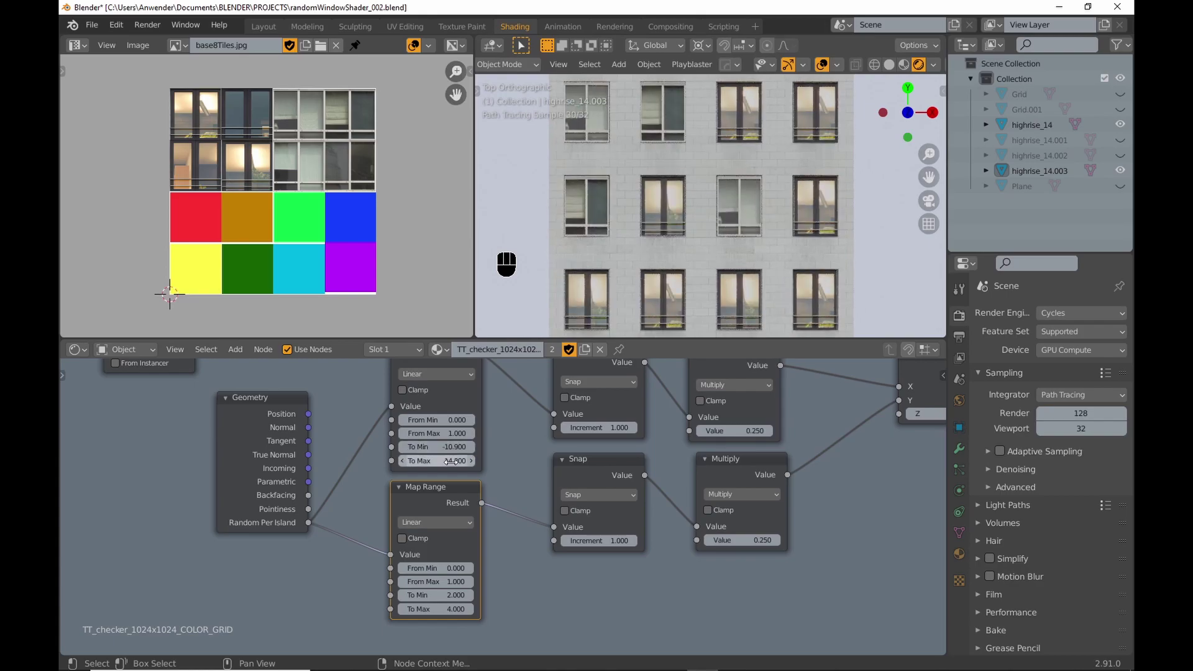